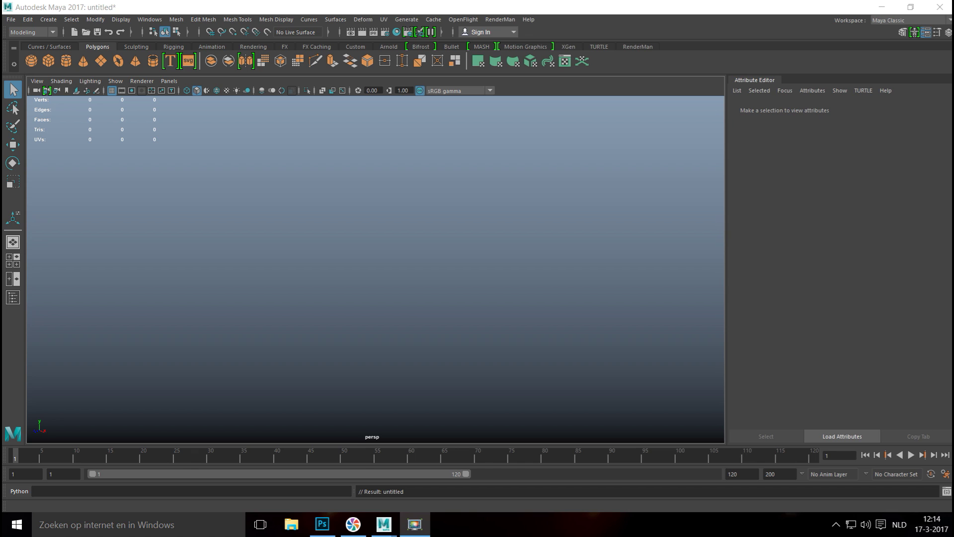
Create a polygon cube, scale it up uniformly, and stretch it along one horizontal axis into an elongated box
{"action": "left_click", "coordinate": [48, 63]}
{"action": "left_click", "coordinate": [48, 63]}
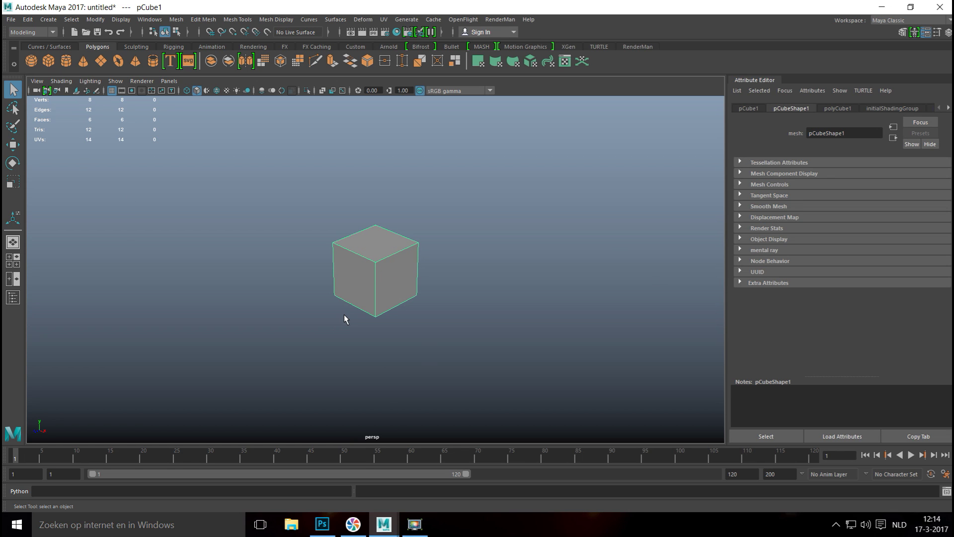
{"action": "key", "text": "r"}
{"action": "left_click_drag", "start_coordinate": [375, 269], "coordinate": [495, 309]}
{"action": "left_click_drag", "start_coordinate": [338, 289], "coordinate": [280, 294]}
{"action": "middle_click_drag", "start_coordinate": [294, 313], "coordinate": [322, 300], "text": "alt"}
{"action": "left_click_drag", "start_coordinate": [322, 299], "coordinate": [311, 315], "text": "alt"}
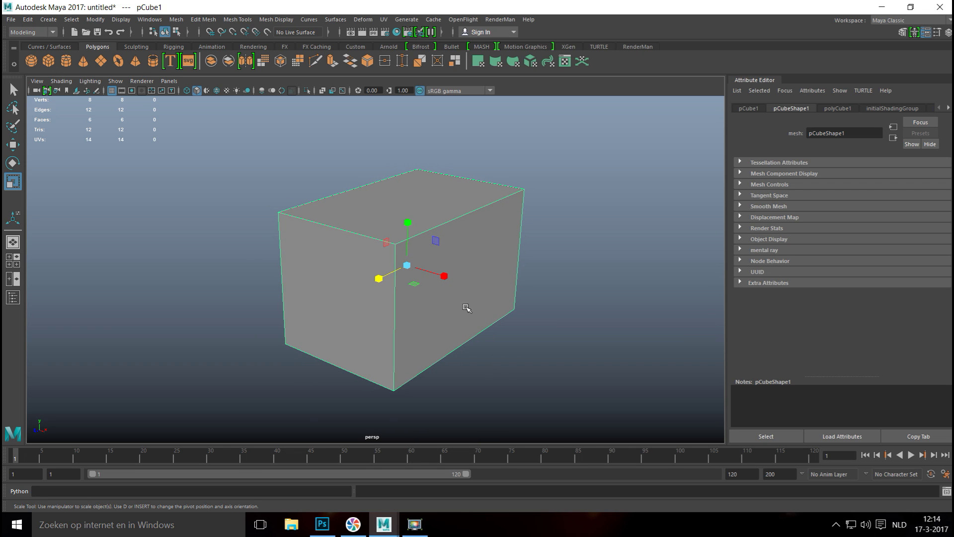
Select all edges of the box and bevel them
{"action": "right_click", "coordinate": [482, 207]}
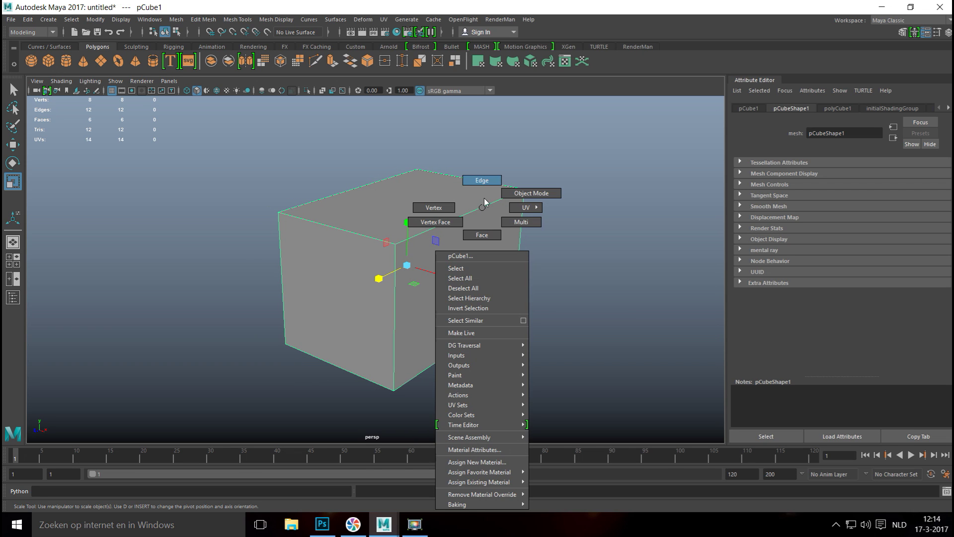
{"action": "left_click", "coordinate": [482, 180]}
{"action": "left_click_drag", "start_coordinate": [192, 156], "coordinate": [619, 419]}
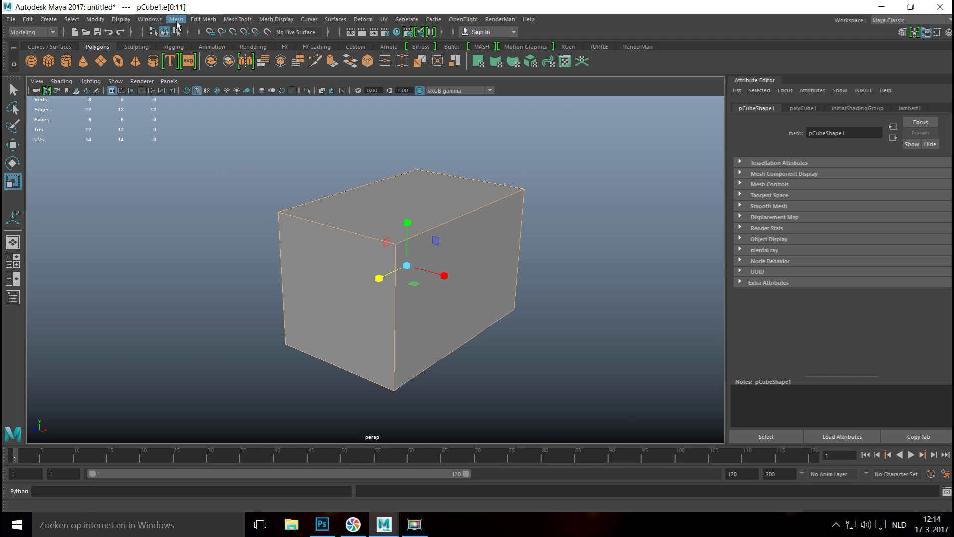
{"action": "left_click", "coordinate": [198, 21]}
{"action": "left_click", "coordinate": [250, 55]}
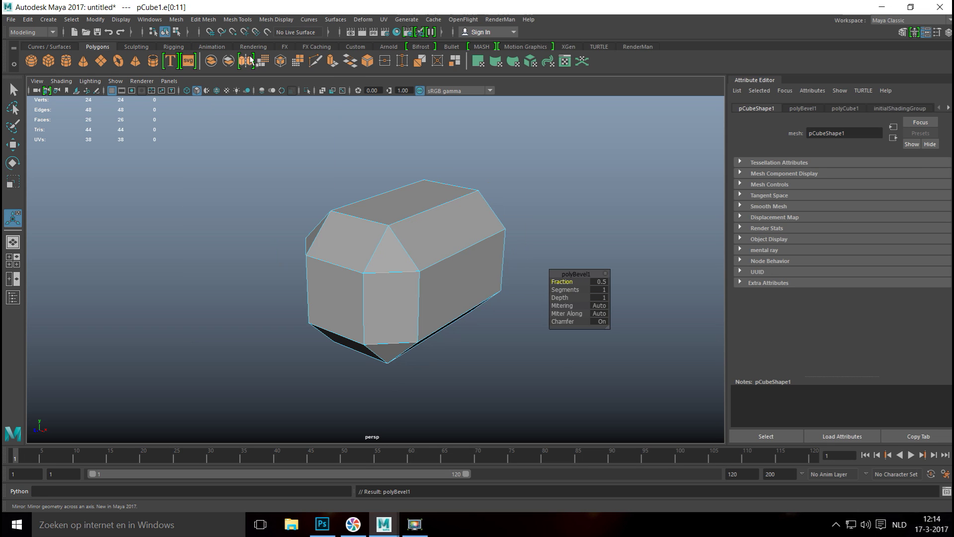
Try bevel fractions of 0, 0.1 and 0.05 on the box edges
{"action": "left_click_drag", "start_coordinate": [562, 282], "coordinate": [551, 287]}
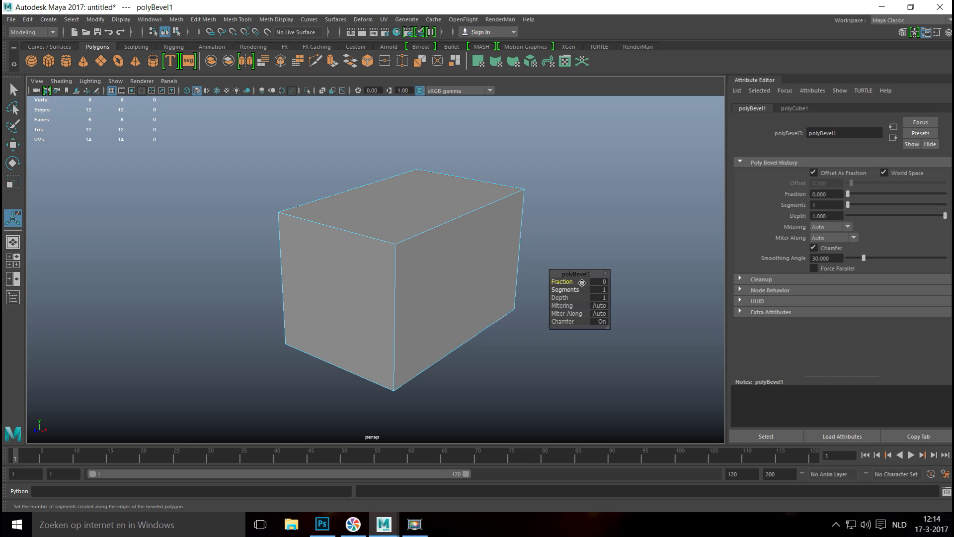
{"action": "left_click", "coordinate": [599, 284]}
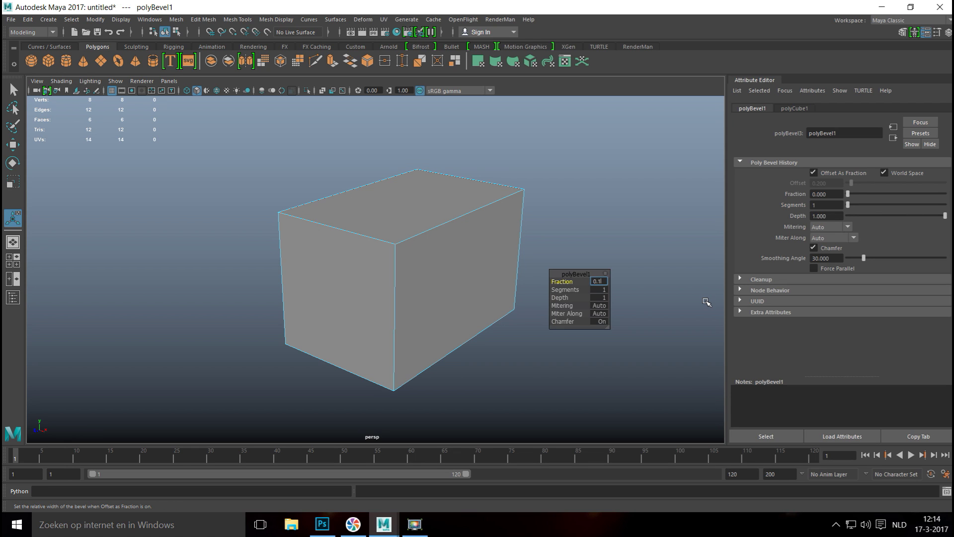
{"action": "key", "text": "Return"}
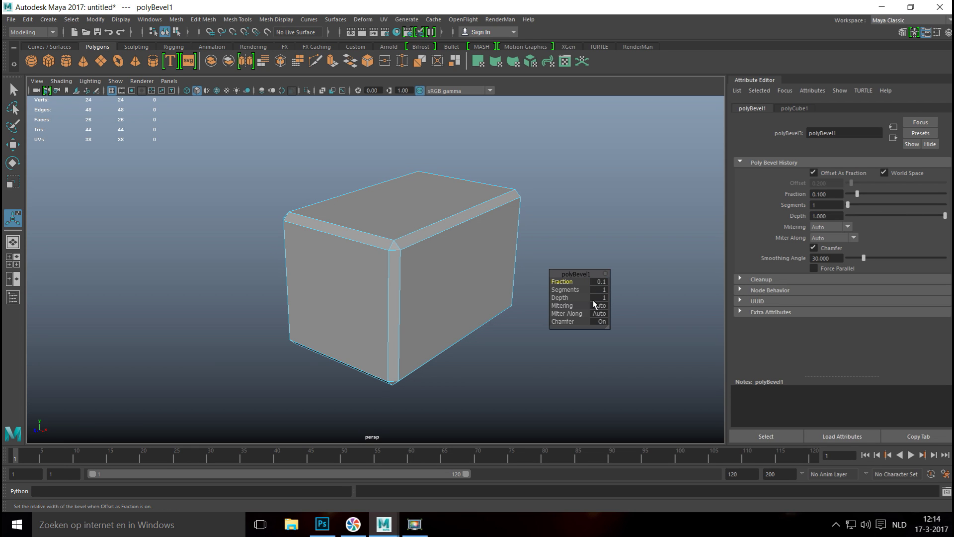
{"action": "left_click", "coordinate": [600, 281]}
{"action": "key", "text": "Return"}
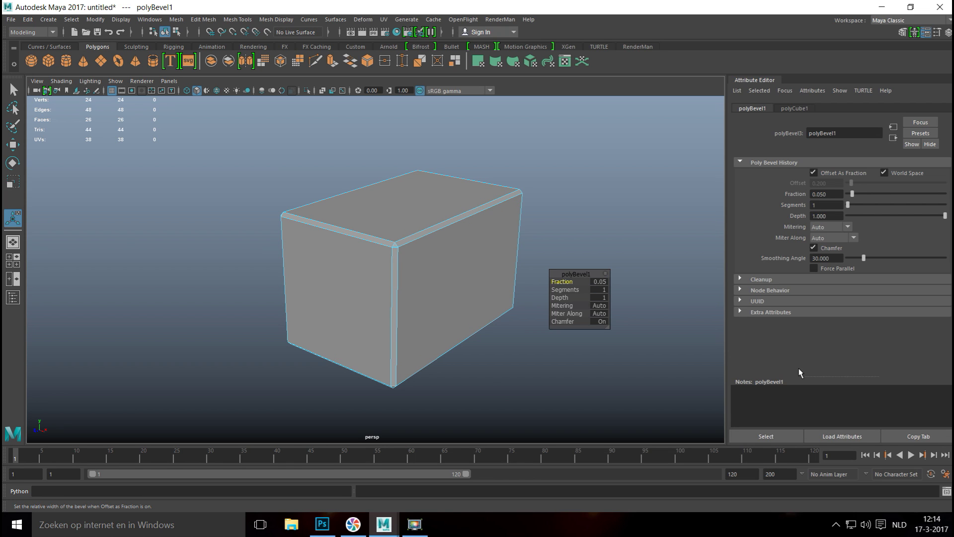
Set the bevel's fraction to 0.02 and its segments to 2
{"action": "mouse_move", "coordinate": [558, 281]}
{"action": "left_mouse_down"}
{"action": "mouse_move", "coordinate": [588, 281]}
{"action": "mouse_move", "coordinate": [557, 282]}
{"action": "mouse_move", "coordinate": [571, 287]}
{"action": "mouse_move", "coordinate": [560, 291]}
{"action": "left_mouse_up"}
{"action": "left_click", "coordinate": [602, 285]}
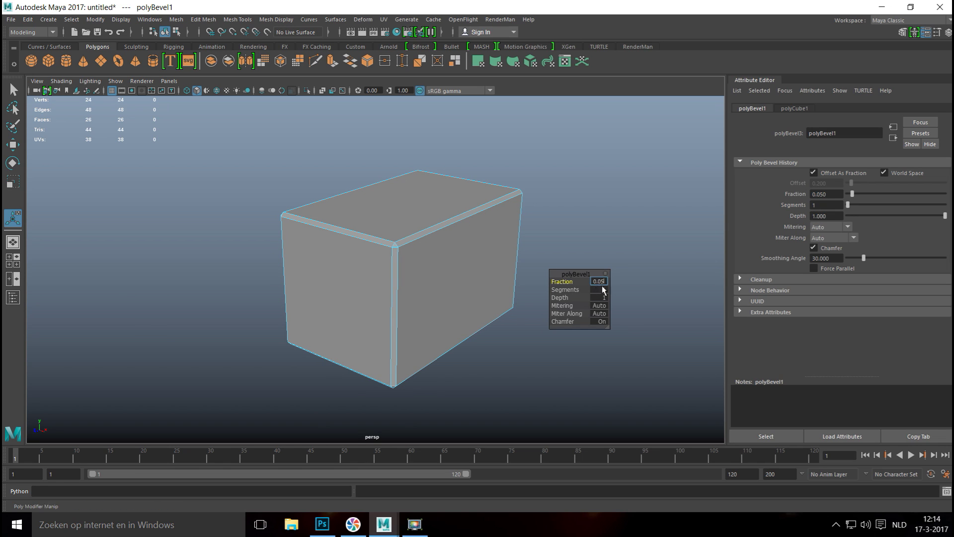
{"action": "type", "text": "0.02"}
{"action": "key", "text": "Return"}
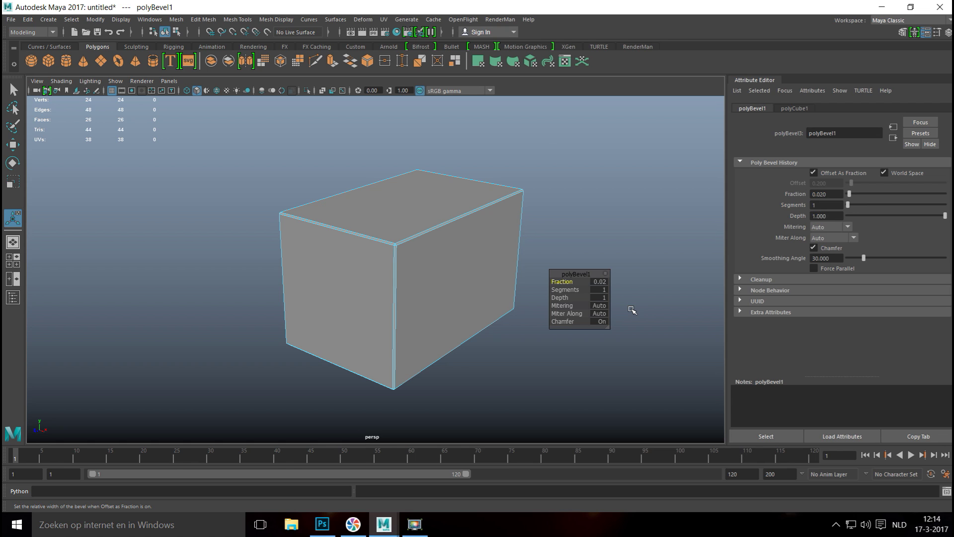
{"action": "left_click_drag", "start_coordinate": [564, 289], "coordinate": [567, 289]}
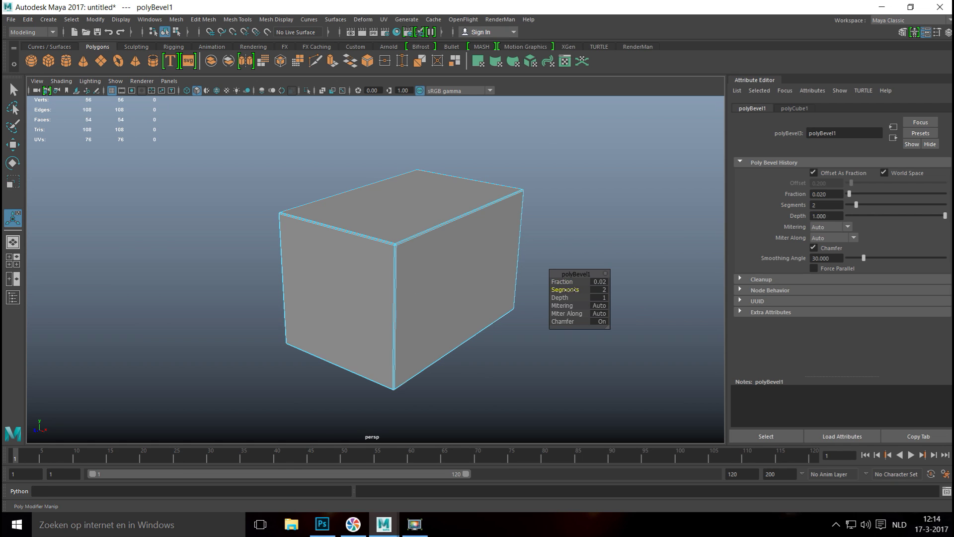
{"action": "left_click", "coordinate": [486, 359]}
Return the box to object mode and apply an automatic UV projection to it
{"action": "right_click_drag", "start_coordinate": [420, 197], "coordinate": [456, 181]}
{"action": "left_click_drag", "start_coordinate": [483, 400], "coordinate": [457, 396], "text": "alt"}
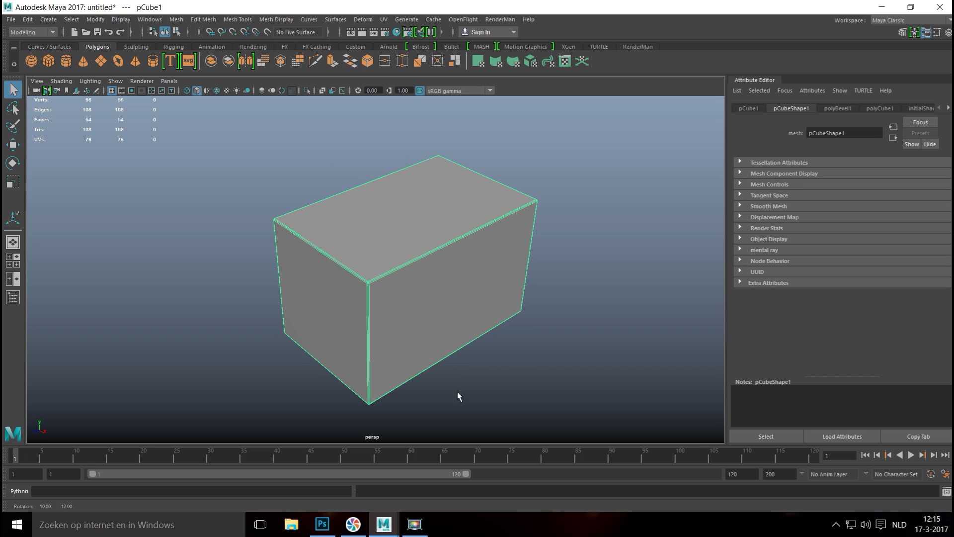
{"action": "left_click", "coordinate": [388, 20]}
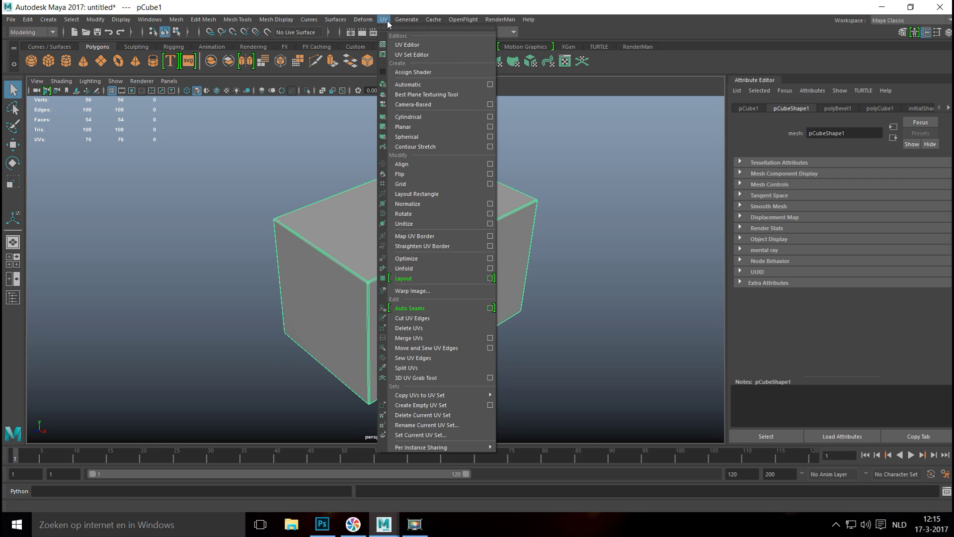
{"action": "left_click", "coordinate": [433, 84]}
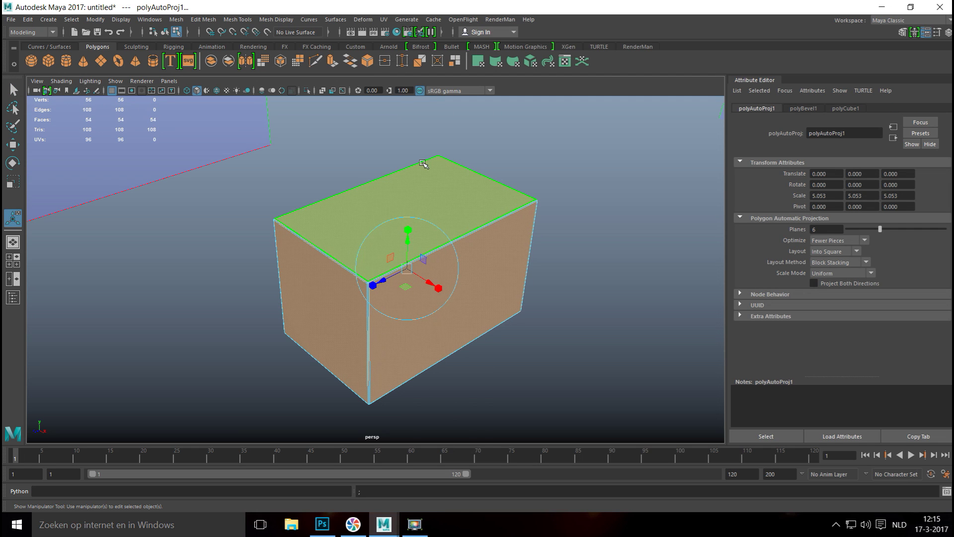
{"action": "mouse_move", "coordinate": [336, 248]}
{"action": "left_mouse_down", "text": "alt"}
{"action": "mouse_move", "coordinate": [315, 219]}
{"action": "mouse_move", "coordinate": [334, 196]}
{"action": "mouse_move", "coordinate": [449, 228]}
{"action": "mouse_move", "coordinate": [376, 257]}
{"action": "mouse_move", "coordinate": [334, 247]}
{"action": "mouse_move", "coordinate": [350, 256]}
{"action": "left_mouse_up", "text": "alt"}
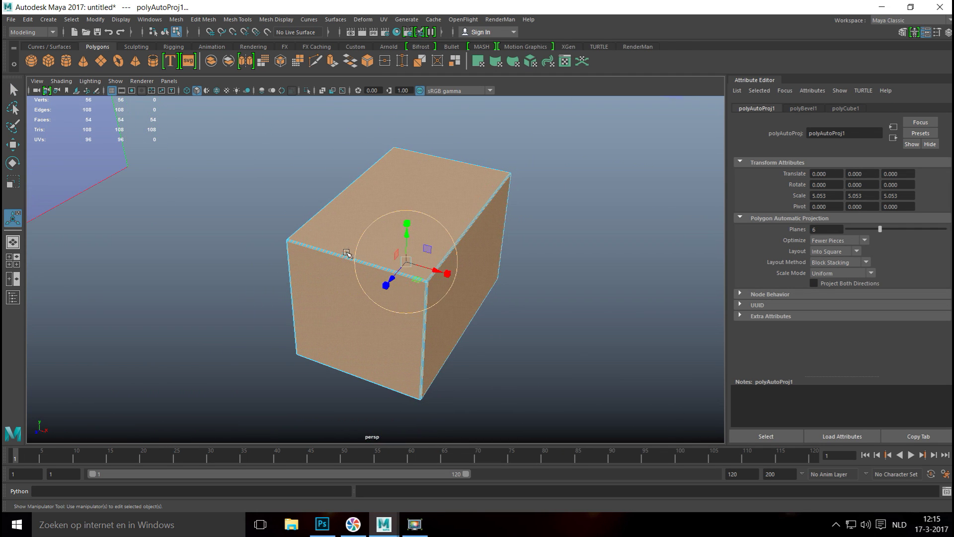
Open the UV Editor, then resize and place its window beside the box so both are visible
{"action": "left_click", "coordinate": [406, 19]}
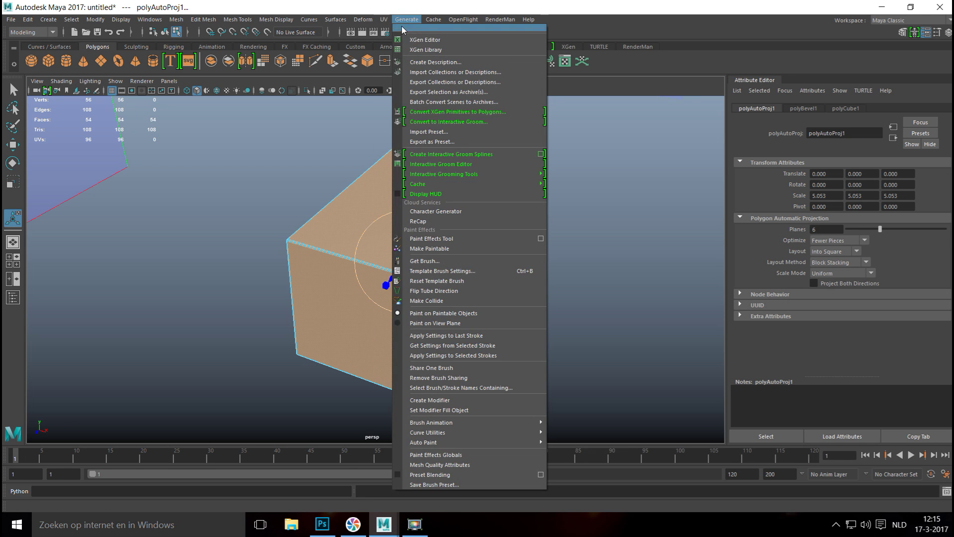
{"action": "left_click", "coordinate": [412, 44]}
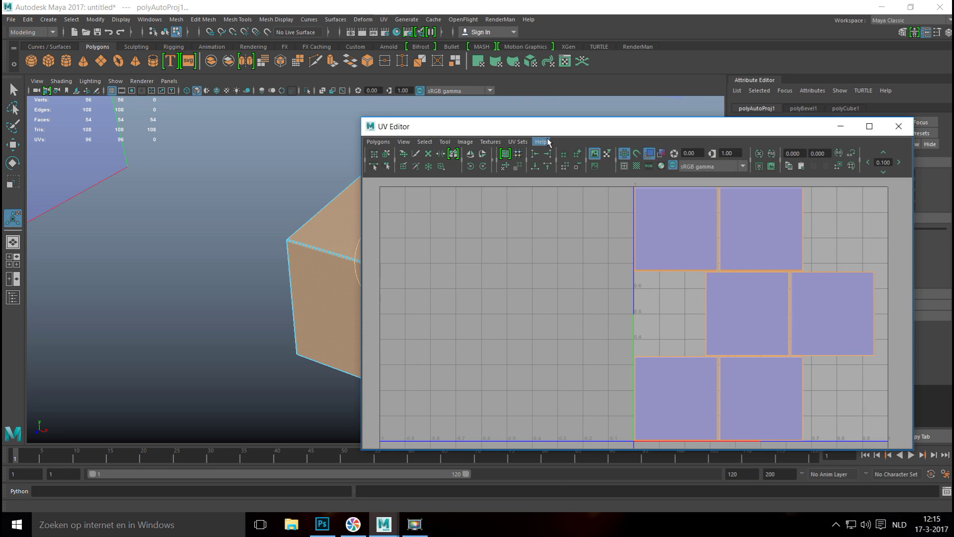
{"action": "left_click_drag", "start_coordinate": [549, 129], "coordinate": [698, 78]}
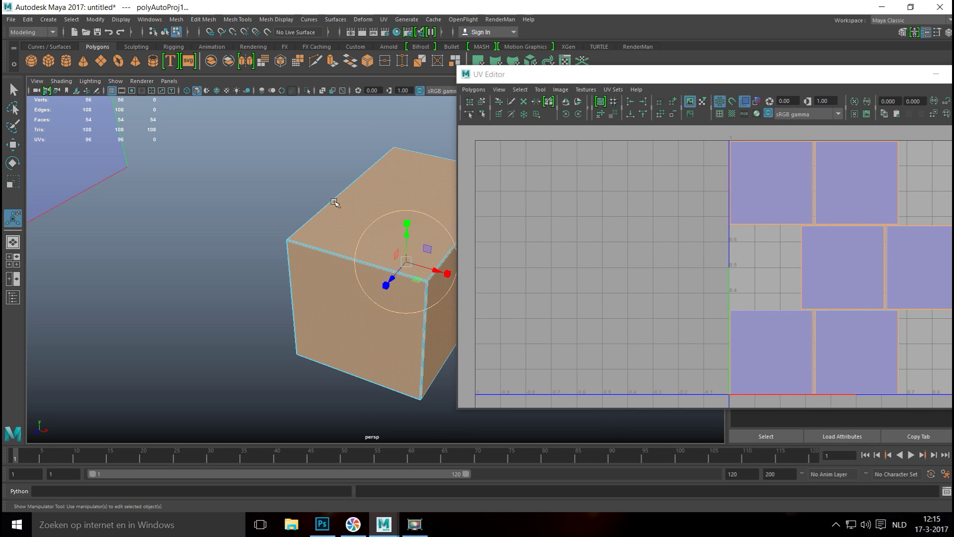
{"action": "left_click_drag", "start_coordinate": [292, 174], "coordinate": [155, 208], "text": "alt"}
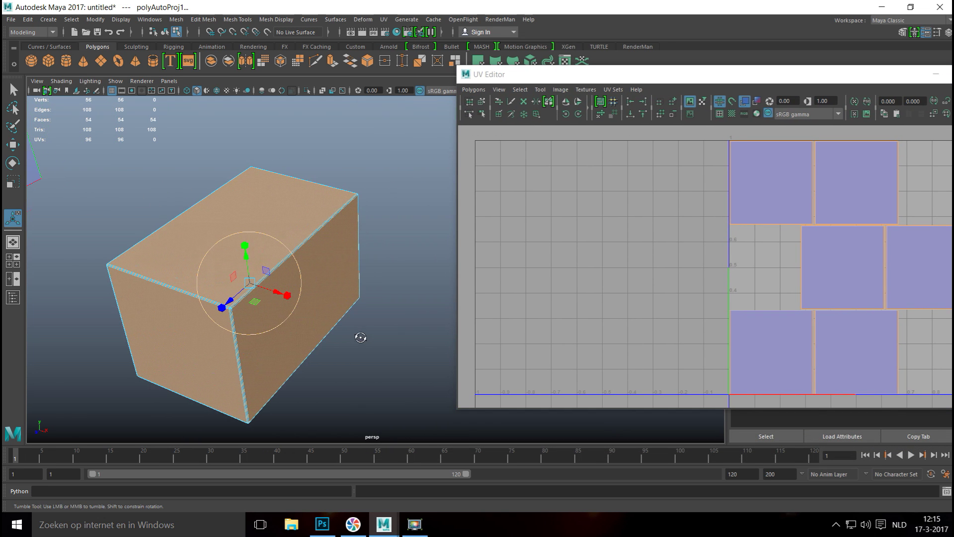
{"action": "left_click_drag", "start_coordinate": [358, 334], "coordinate": [366, 330], "text": "alt"}
{"action": "middle_click_drag", "start_coordinate": [352, 351], "coordinate": [345, 307], "text": "alt"}
{"action": "left_click_drag", "start_coordinate": [356, 300], "coordinate": [323, 323], "text": "alt"}
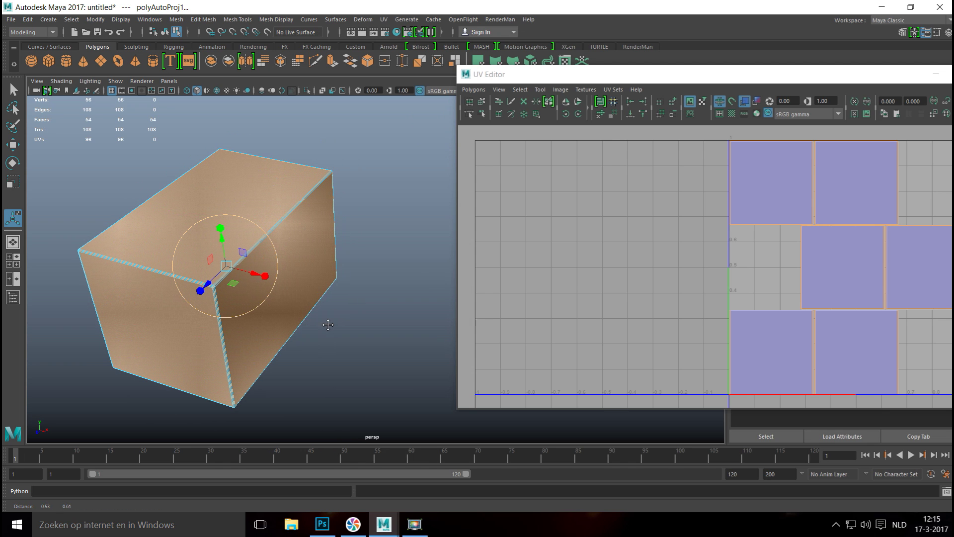
{"action": "left_click_drag", "start_coordinate": [787, 77], "coordinate": [648, 94]}
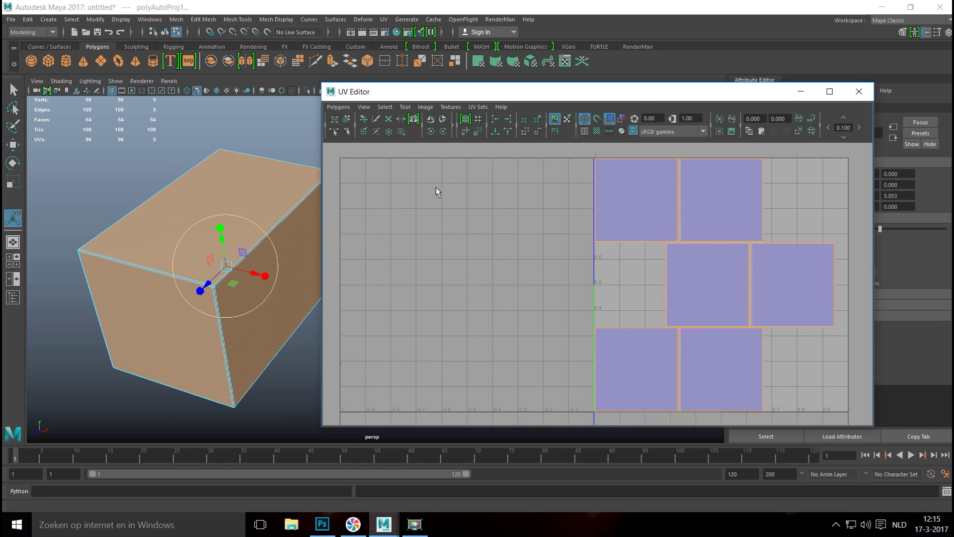
{"action": "left_click_drag", "start_coordinate": [317, 285], "coordinate": [478, 286]}
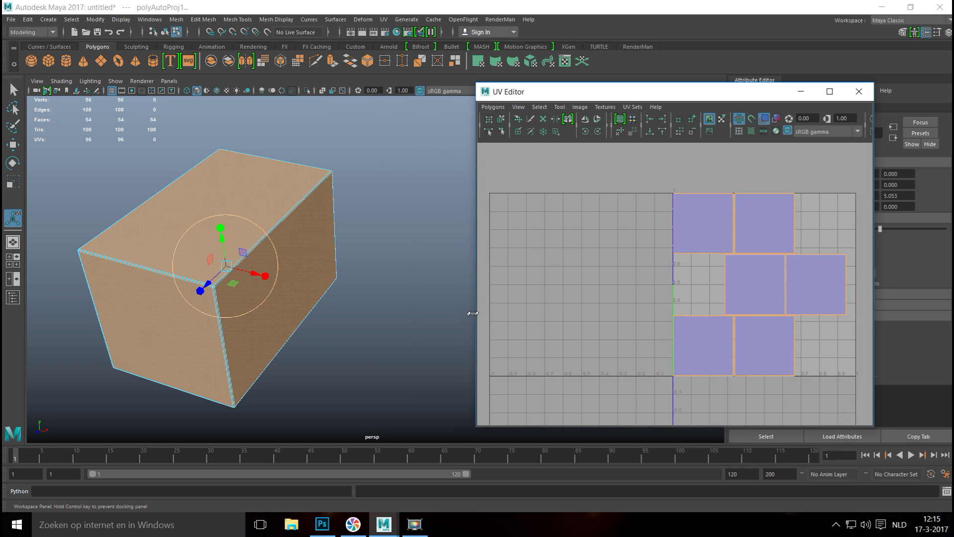
{"action": "left_click_drag", "start_coordinate": [689, 100], "coordinate": [565, 92]}
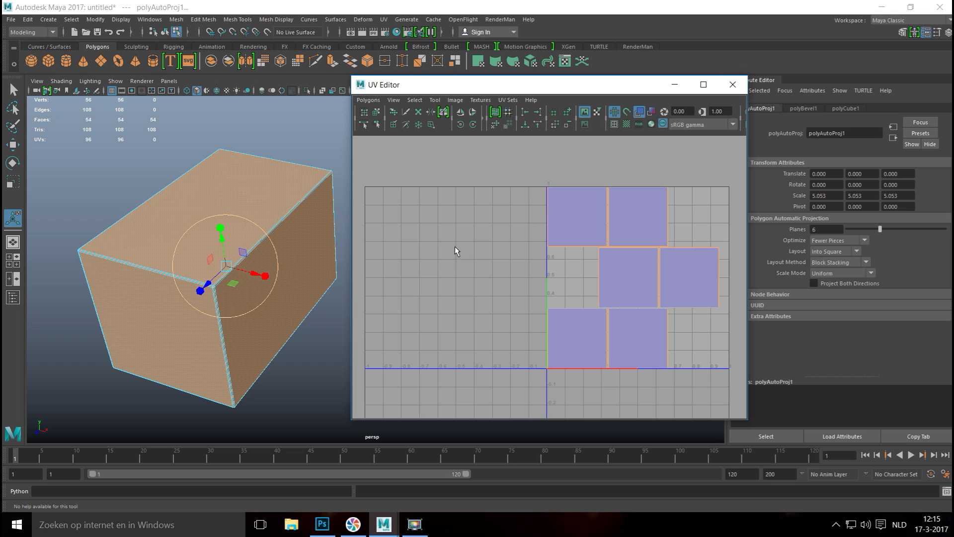
Select the UV shell of the box's top face and move it into the empty area left of the 0–1 UV square
{"action": "right_click_drag", "start_coordinate": [219, 195], "coordinate": [216, 217]}
{"action": "key", "text": "q"}
{"action": "left_click", "coordinate": [218, 184]}
{"action": "left_click", "coordinate": [610, 315]}
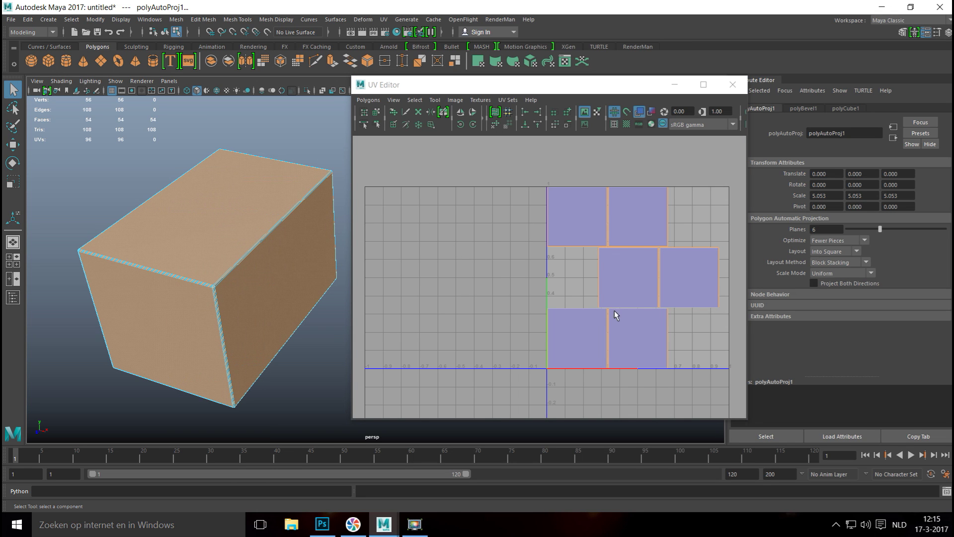
{"action": "left_click", "coordinate": [205, 197]}
{"action": "left_click", "coordinate": [540, 254]}
{"action": "right_click_drag", "start_coordinate": [617, 268], "coordinate": [571, 269]}
{"action": "left_click", "coordinate": [627, 278]}
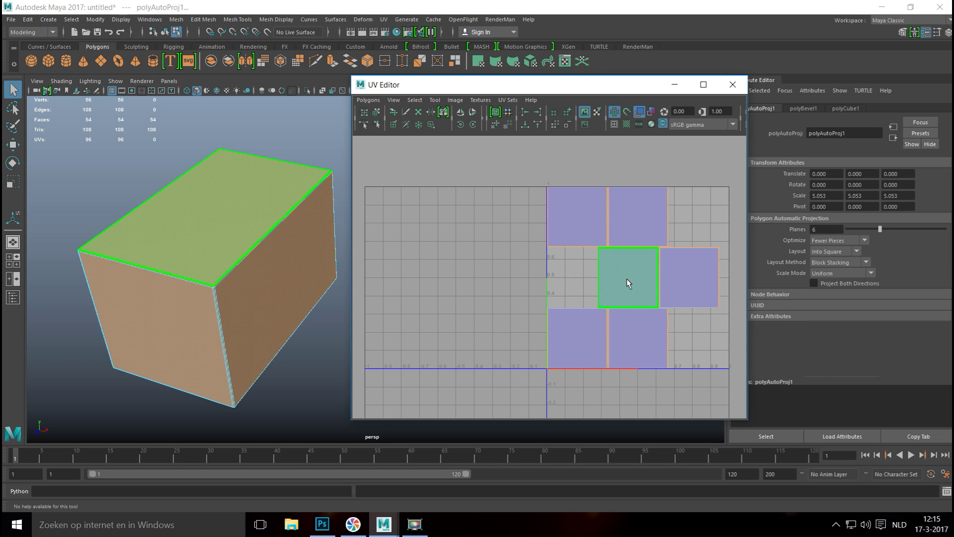
{"action": "key", "text": "w"}
{"action": "left_click_drag", "start_coordinate": [627, 278], "coordinate": [431, 259]}
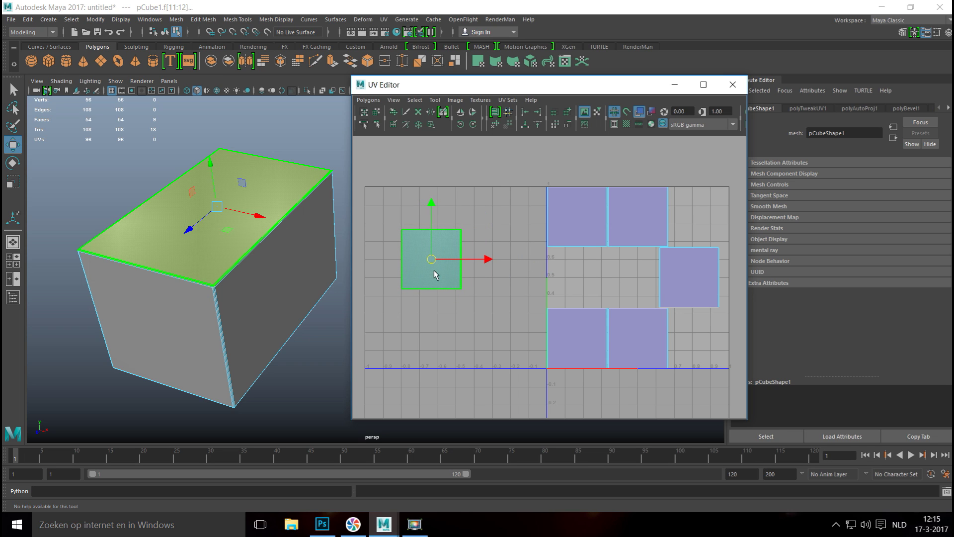
Move the UV shell of the box's long side face next to the top face's shell, leaving a small gap
{"action": "right_click_drag", "start_coordinate": [265, 275], "coordinate": [279, 291]}
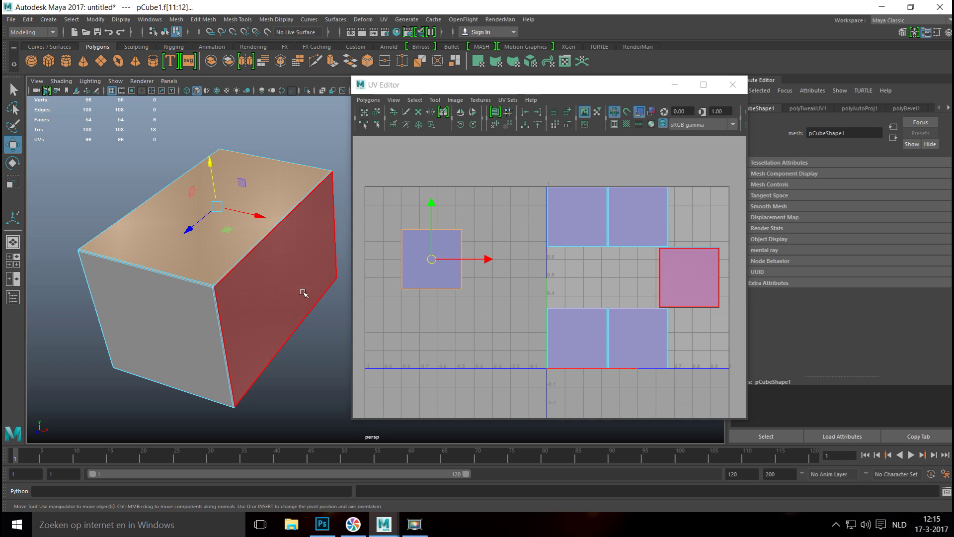
{"action": "right_click_drag", "start_coordinate": [694, 273], "coordinate": [661, 261]}
{"action": "left_click", "coordinate": [690, 276]}
{"action": "left_click_drag", "start_coordinate": [691, 280], "coordinate": [503, 258]}
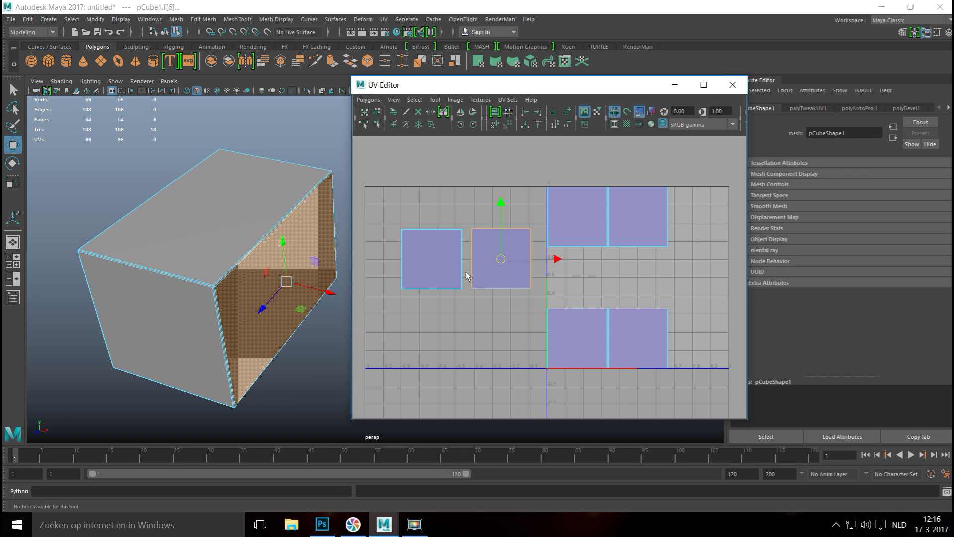
Join the top and long side UV shells along their shared edge with Move and Sew UV Edges
{"action": "right_click_drag", "start_coordinate": [466, 277], "coordinate": [471, 246]}
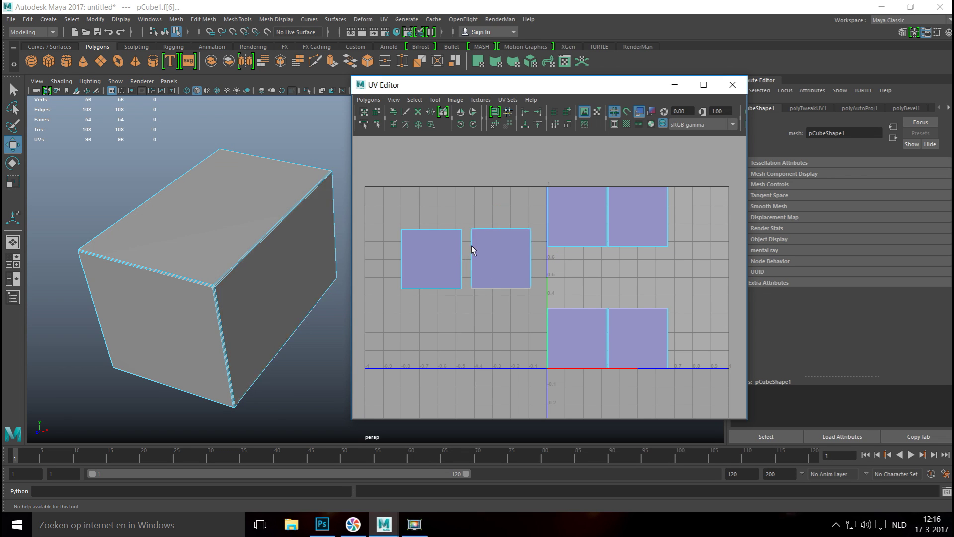
{"action": "left_click_drag", "start_coordinate": [466, 267], "coordinate": [467, 271]}
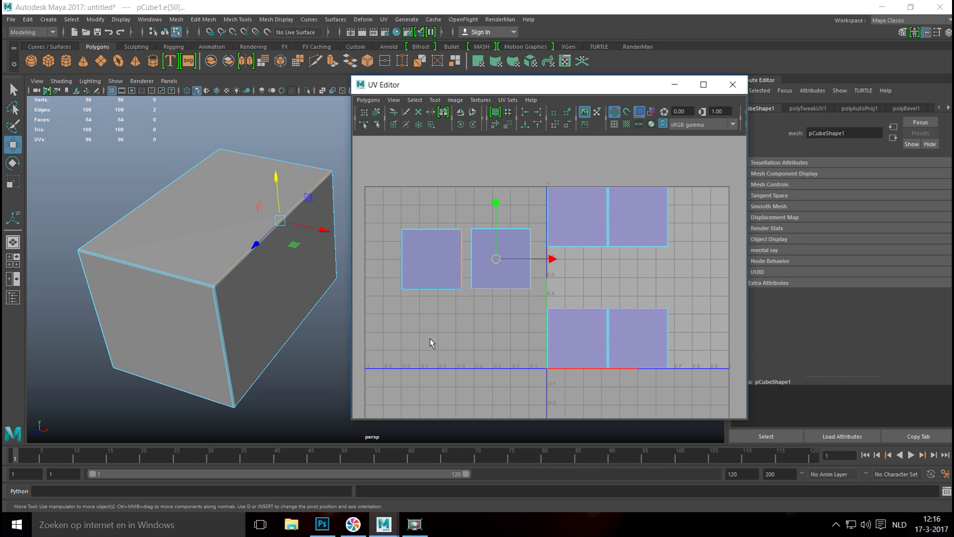
{"action": "scroll", "coordinate": [427, 336], "scroll_direction": "up", "scroll_amount": 4}
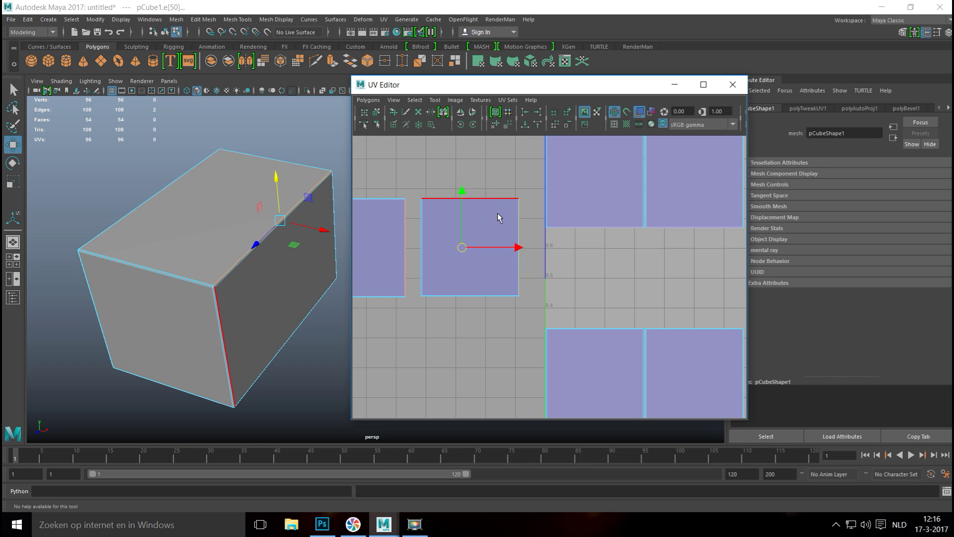
{"action": "left_click", "coordinate": [500, 322]}
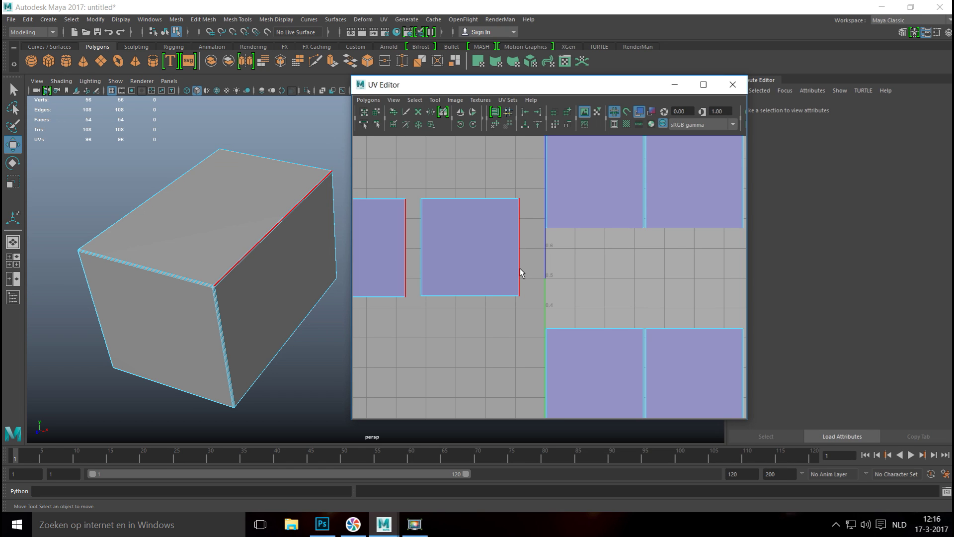
{"action": "left_click", "coordinate": [406, 249]}
{"action": "left_click", "coordinate": [376, 105]}
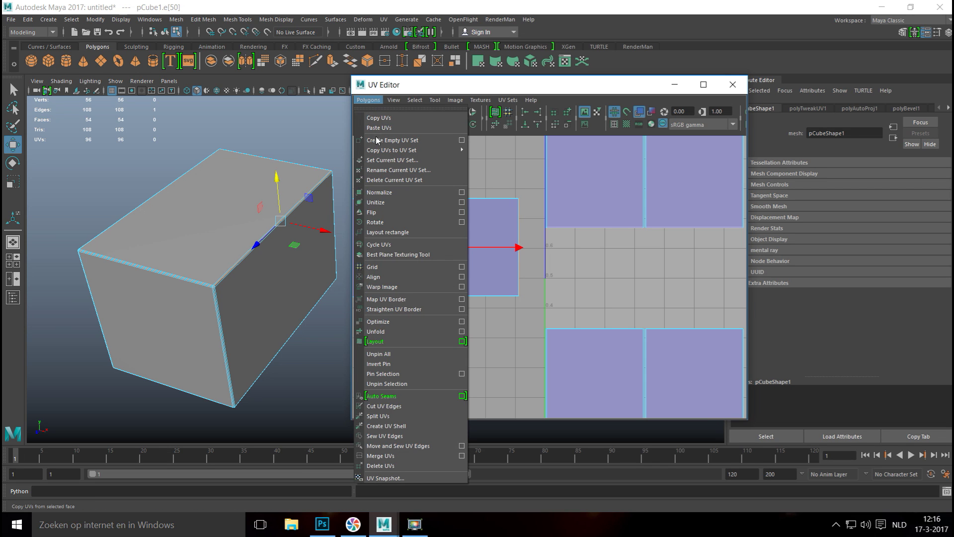
{"action": "left_click", "coordinate": [434, 445]}
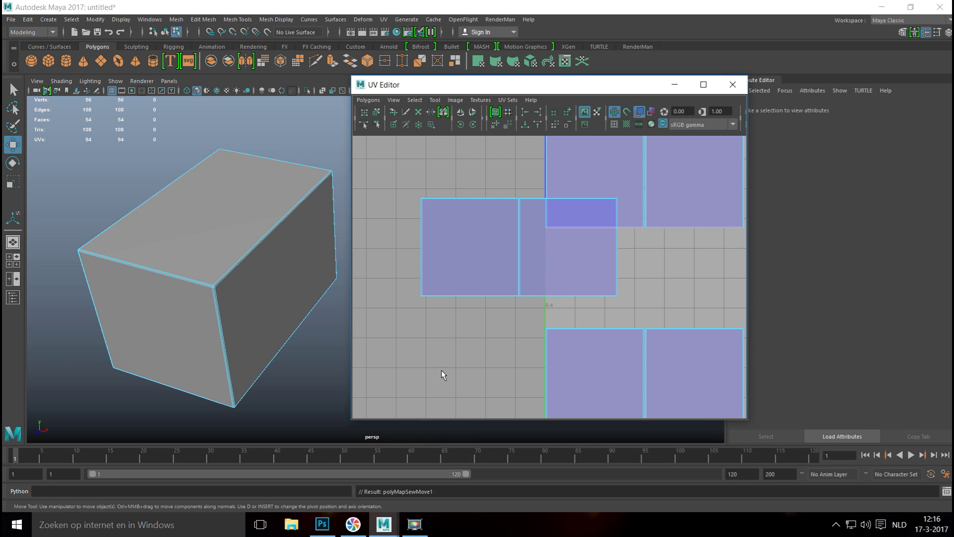
Select the joined top and long side UV shell and move it left, clear of the other shells
{"action": "right_click_drag", "start_coordinate": [465, 224], "coordinate": [428, 208]}
{"action": "left_click", "coordinate": [449, 255]}
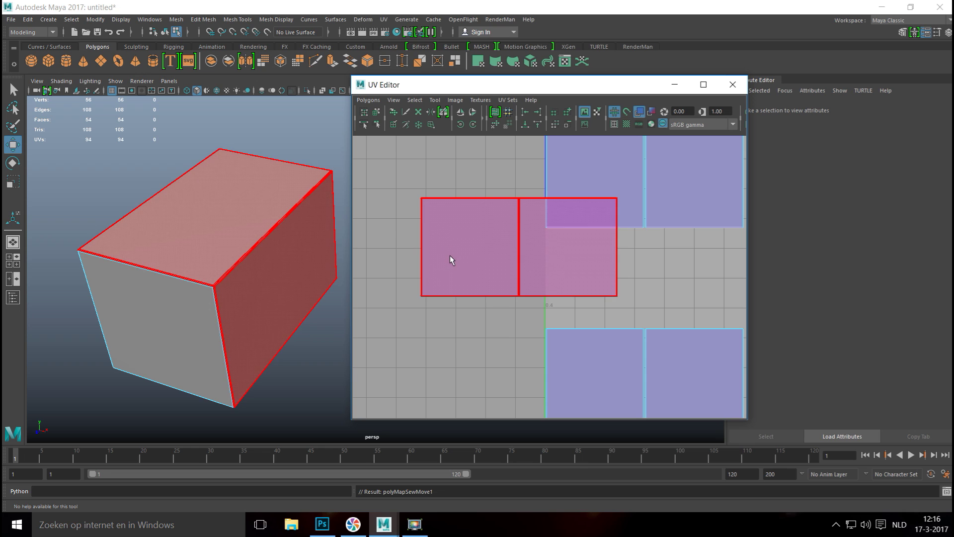
{"action": "key", "text": "a"}
{"action": "left_click", "coordinate": [494, 257]}
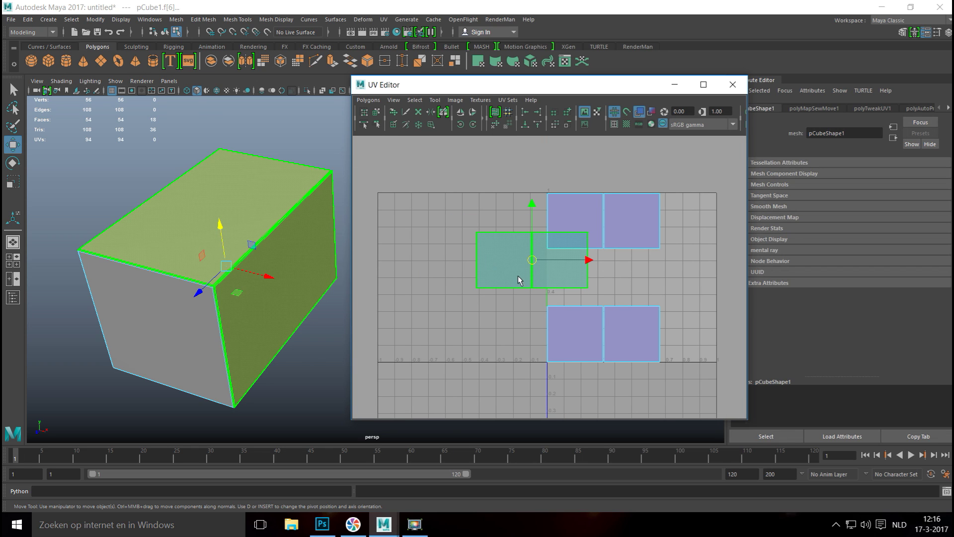
{"action": "left_click_drag", "start_coordinate": [530, 264], "coordinate": [471, 282]}
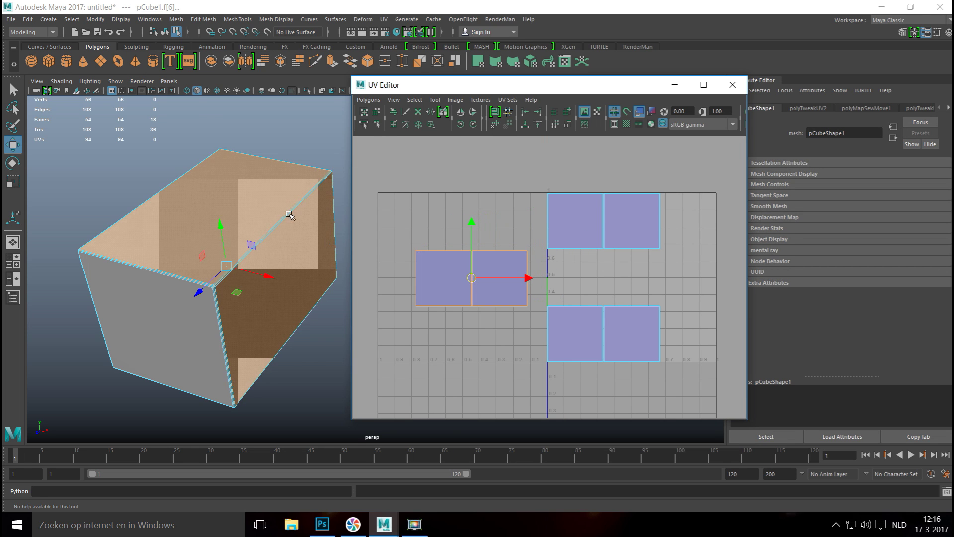
Rotate the joined UV shell 180° counterclockwise in 45° increments so the top face lies left of the long side face
{"action": "right_click_drag", "start_coordinate": [243, 186], "coordinate": [247, 209]}
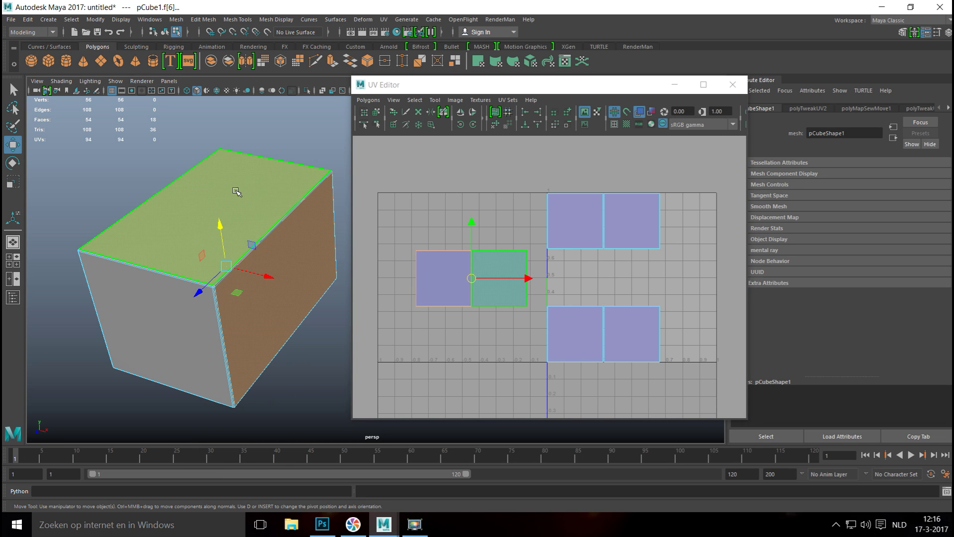
{"action": "left_click", "coordinate": [291, 248]}
{"action": "right_click_drag", "start_coordinate": [442, 266], "coordinate": [439, 269]}
{"action": "left_click", "coordinate": [441, 266]}
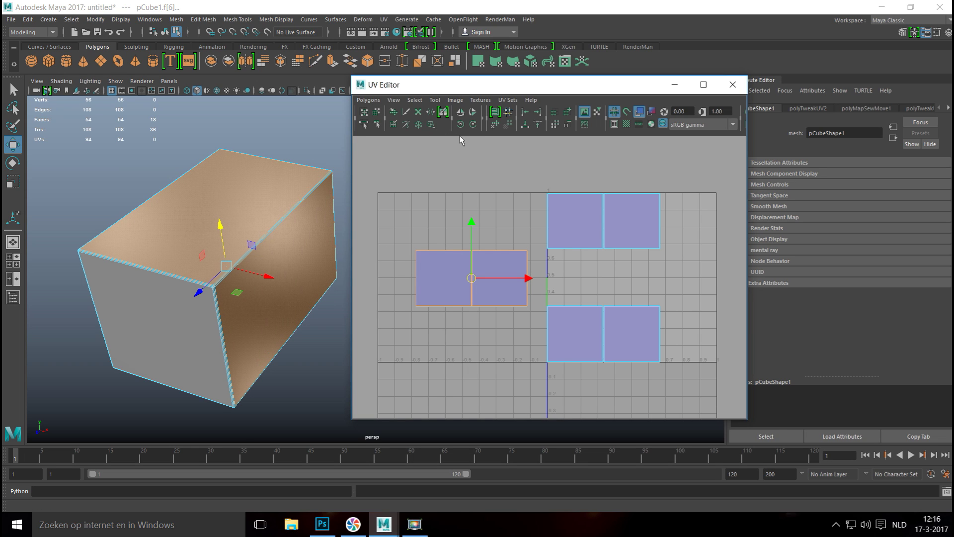
{"action": "left_click", "coordinate": [461, 125]}
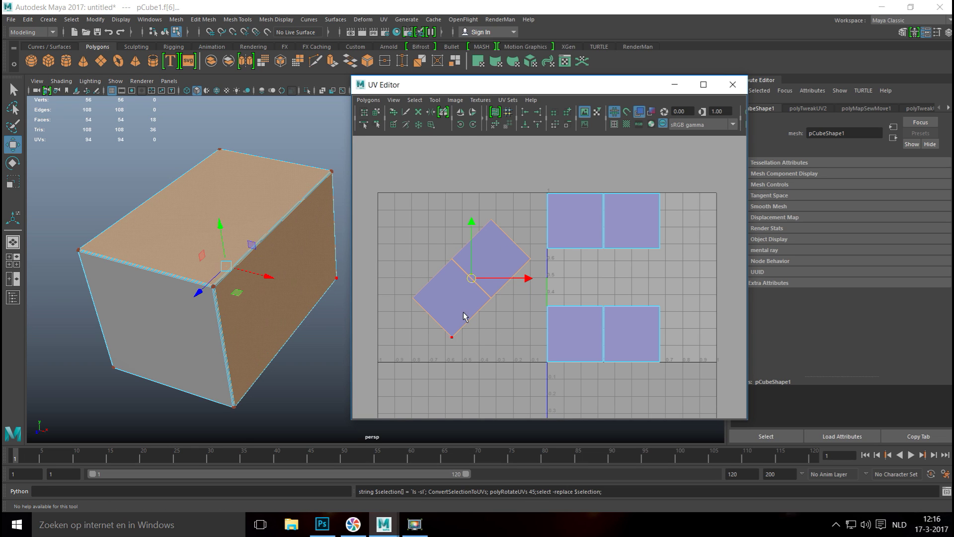
{"action": "left_click", "coordinate": [461, 125]}
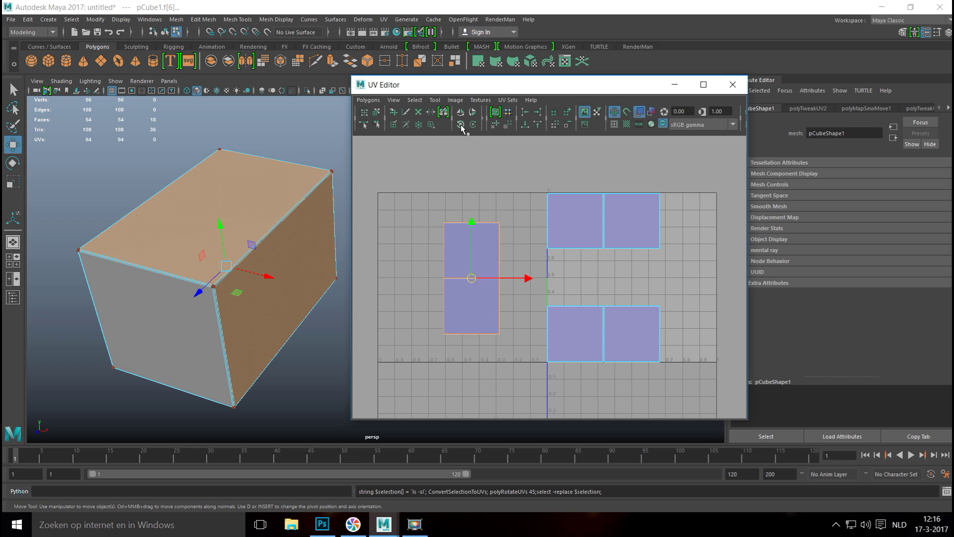
{"action": "left_click", "coordinate": [461, 125]}
{"action": "left_click", "coordinate": [461, 125]}
{"action": "right_click_drag", "start_coordinate": [251, 169], "coordinate": [246, 199]}
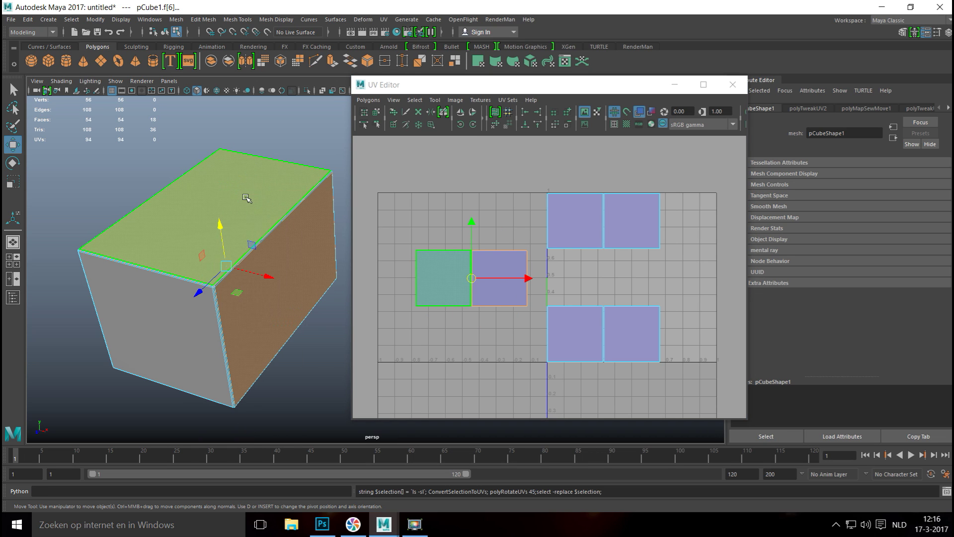
{"action": "left_click", "coordinate": [308, 271], "text": "shift"}
Sew the two end face shells onto the top face's far and near short edges with Move and Sew UV Edges
{"action": "right_click_drag", "start_coordinate": [433, 254], "coordinate": [431, 220]}
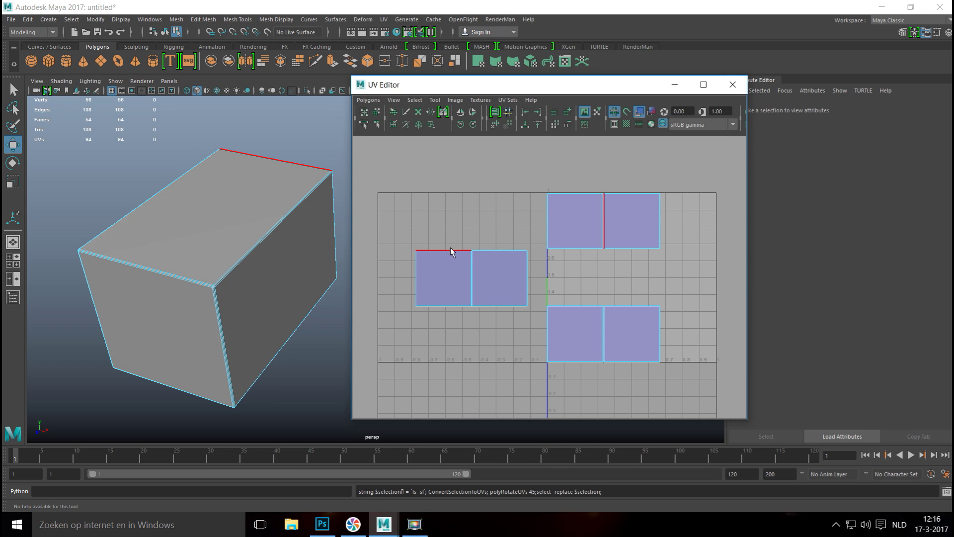
{"action": "left_click", "coordinate": [451, 251]}
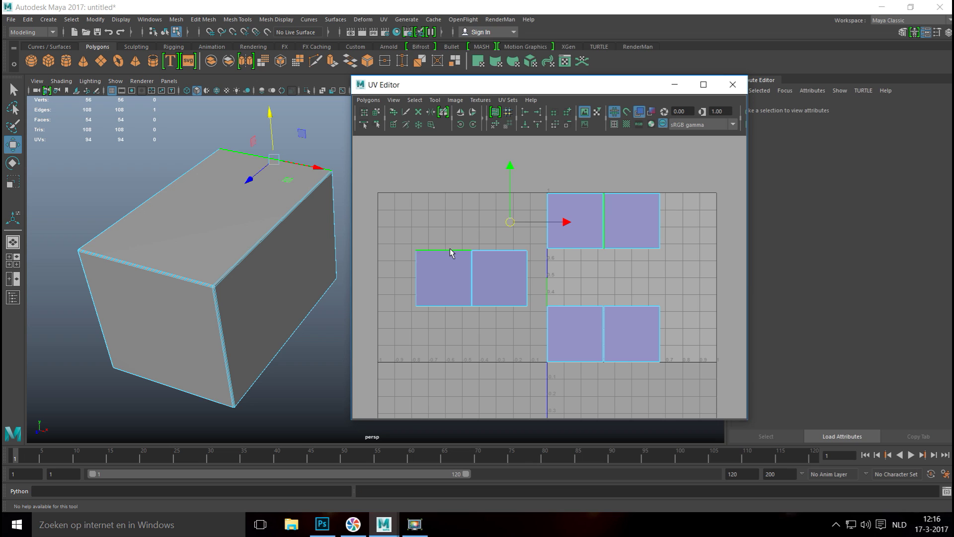
{"action": "left_click", "coordinate": [368, 99]}
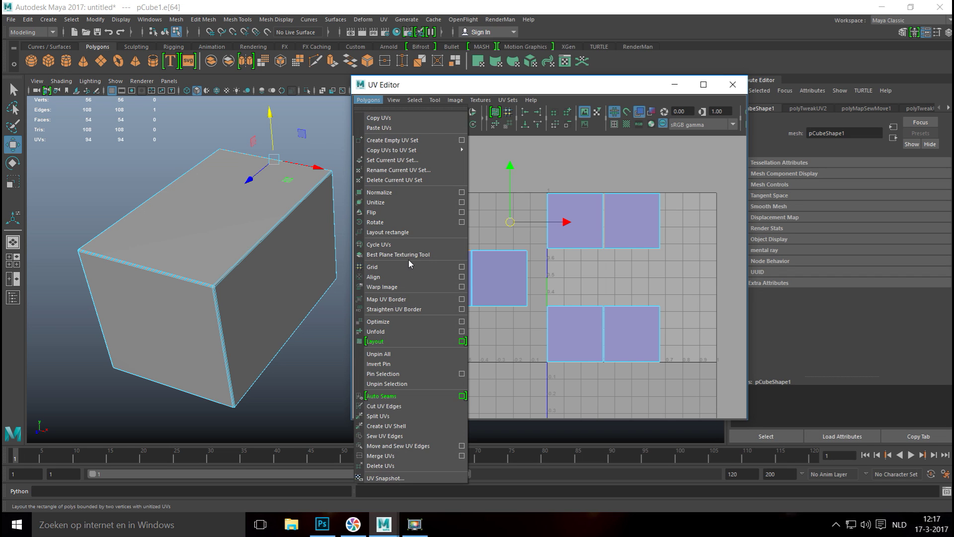
{"action": "left_click", "coordinate": [416, 445]}
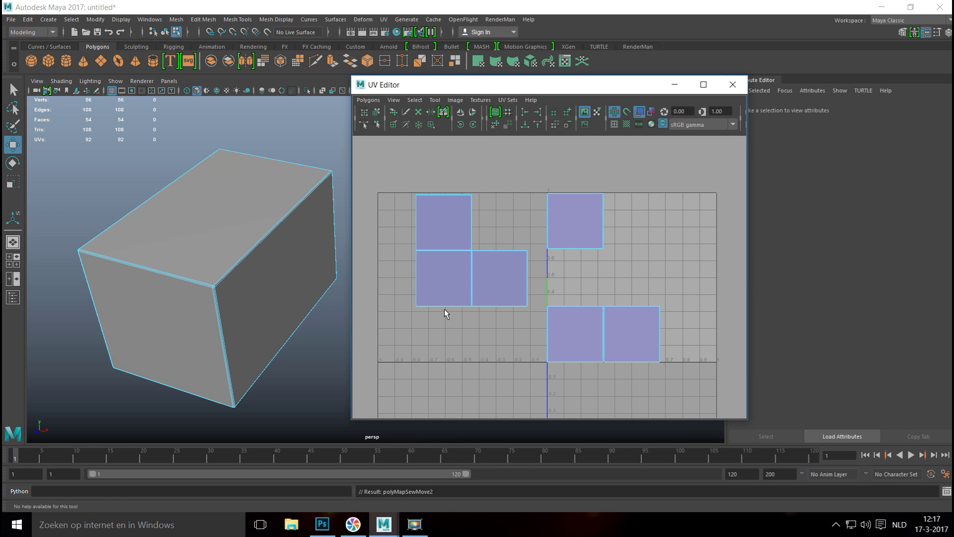
{"action": "left_click", "coordinate": [449, 307]}
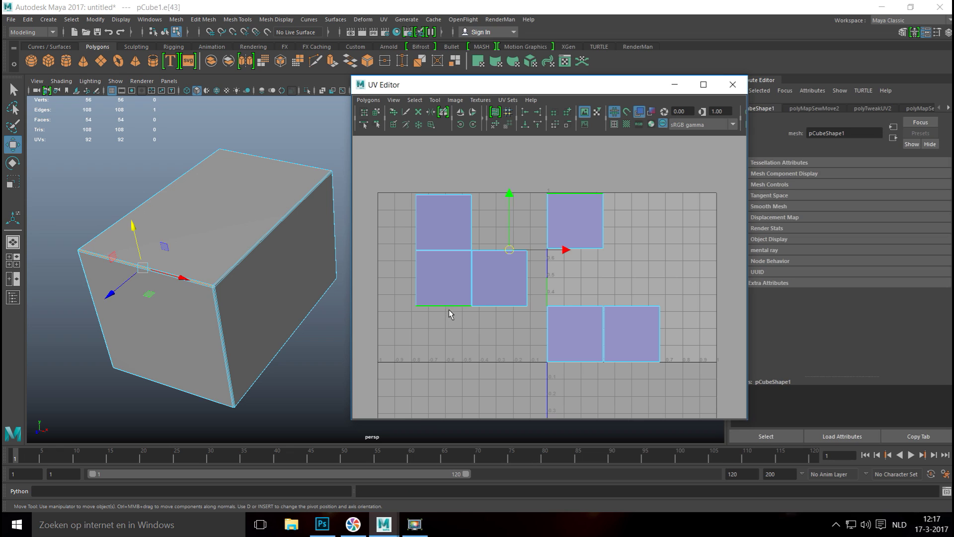
{"action": "key", "text": "g"}
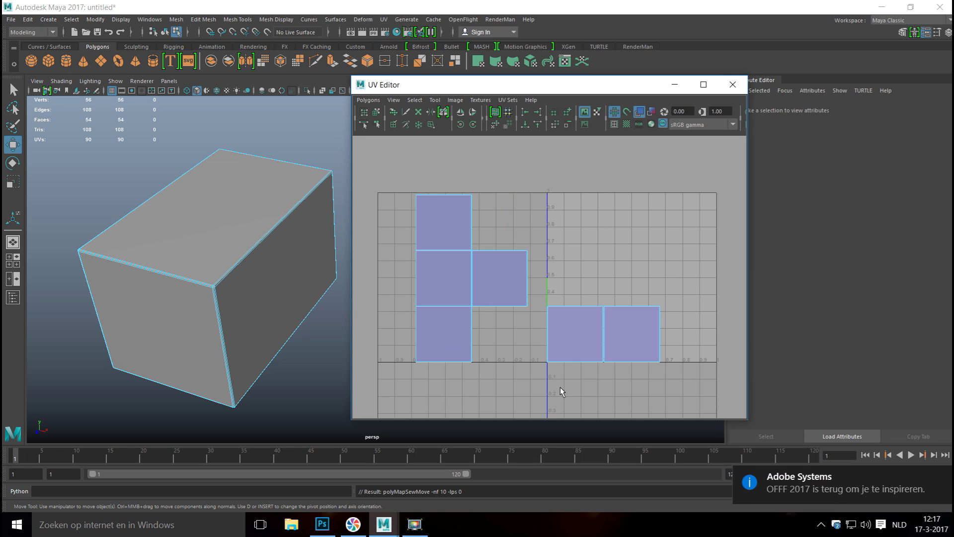
Sew the opposite long side onto the top face's free long edge and the bottom face onto the near end's lower edge
{"action": "left_click", "coordinate": [417, 292]}
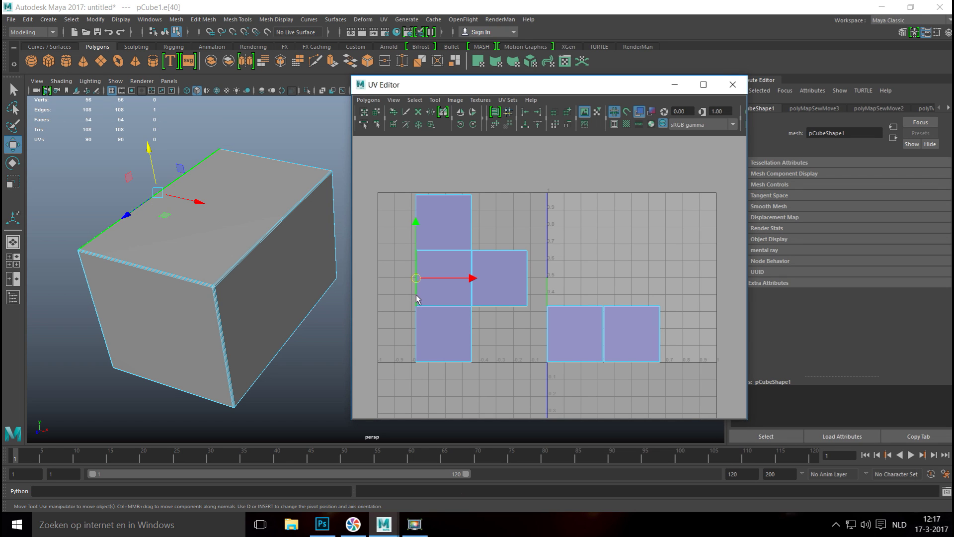
{"action": "left_click", "coordinate": [416, 298]}
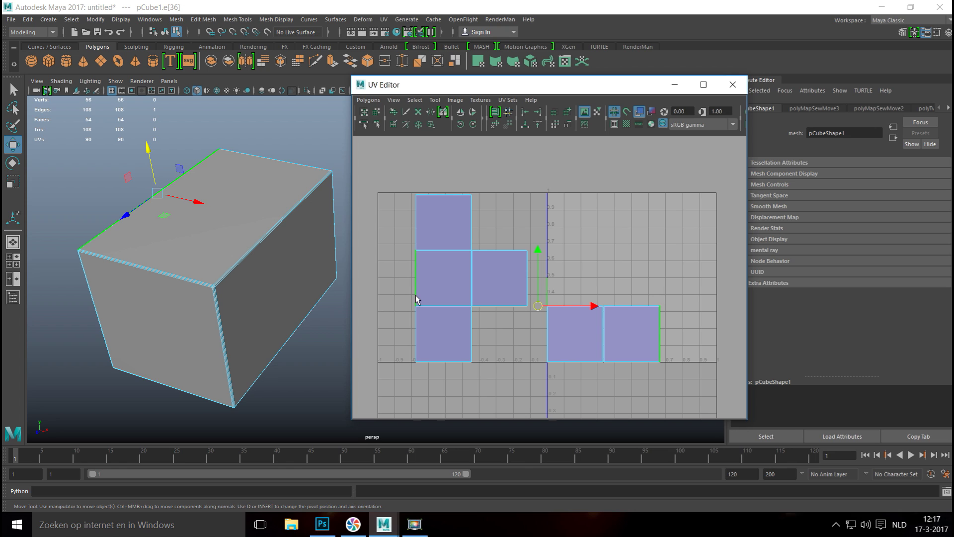
{"action": "right_click_drag", "start_coordinate": [415, 294], "coordinate": [414, 294], "text": "shift"}
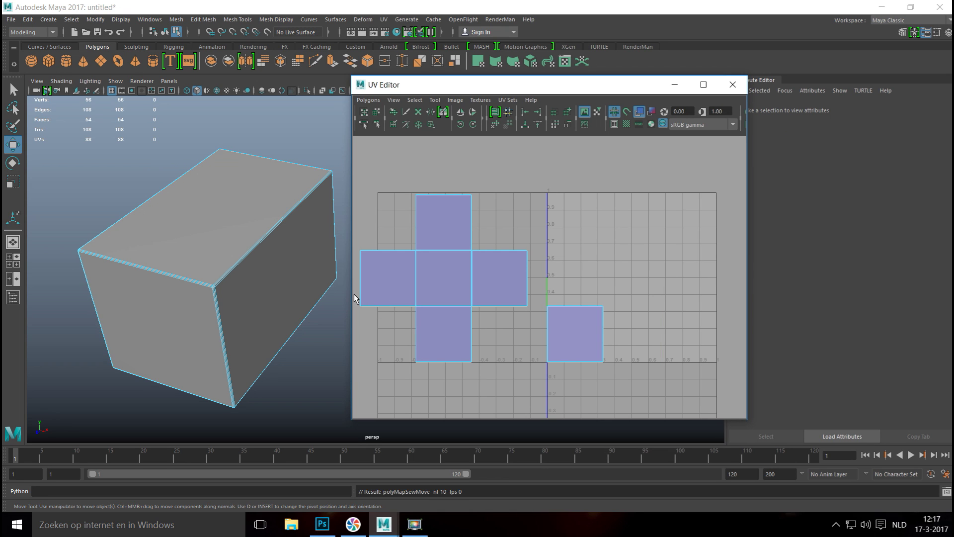
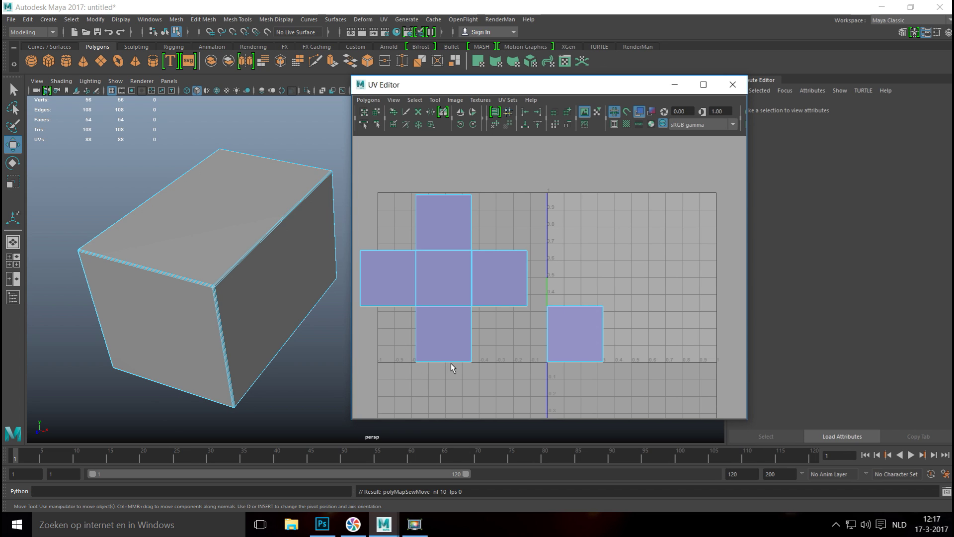
{"action": "left_click", "coordinate": [452, 362]}
{"action": "key", "text": "g"}
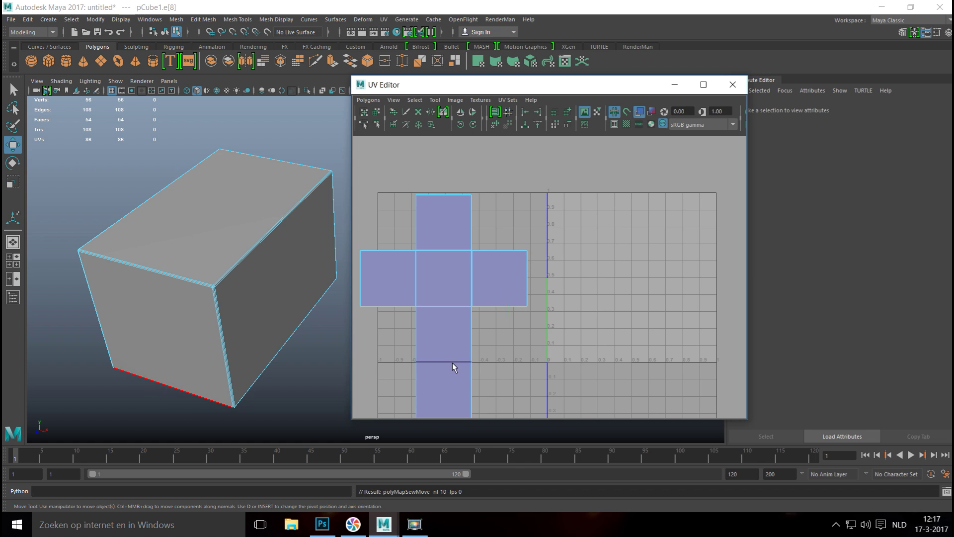
Select the whole cross-shaped UV shell and move it into the 0–1 UV square
{"action": "right_click_drag", "start_coordinate": [434, 270], "coordinate": [403, 258]}
{"action": "left_click", "coordinate": [452, 284]}
{"action": "left_click_drag", "start_coordinate": [446, 309], "coordinate": [637, 277]}
{"action": "key", "text": "F8"}
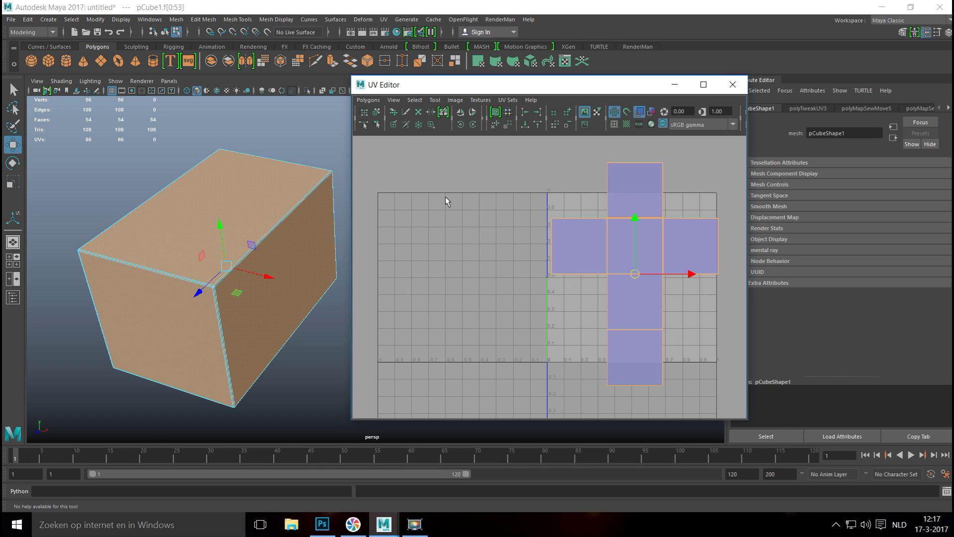
Try Unfold on the cross-shaped shell, then undo the unfold and the shell's last move
{"action": "left_click", "coordinate": [369, 100]}
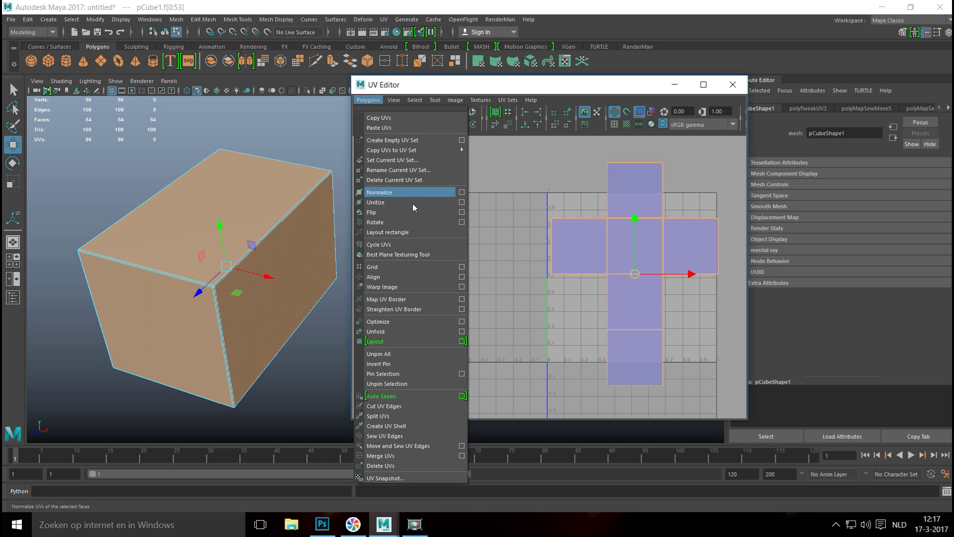
{"action": "left_click", "coordinate": [379, 331]}
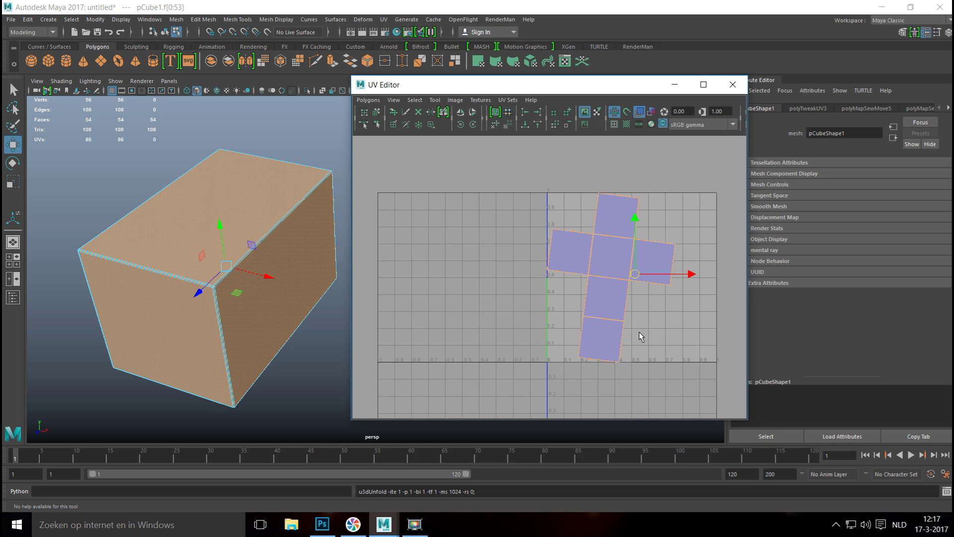
{"action": "left_click", "coordinate": [588, 334]}
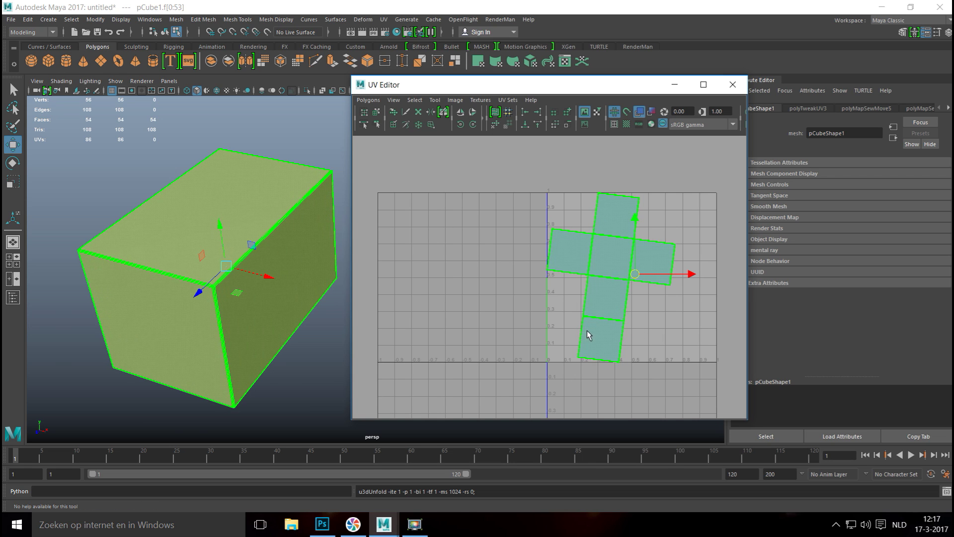
{"action": "key", "text": "e"}
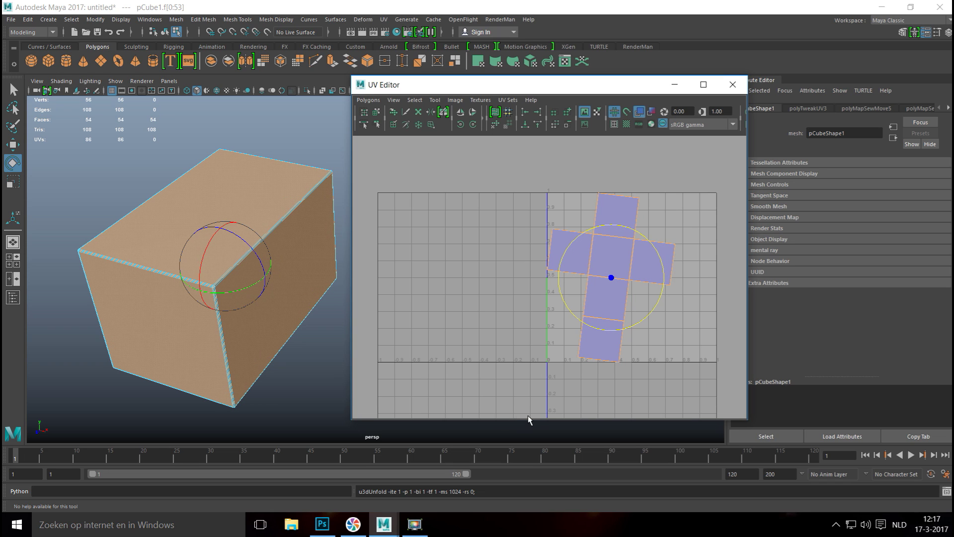
{"action": "key", "text": "ctrl+z"}
{"action": "key", "text": "ctrl+z"}
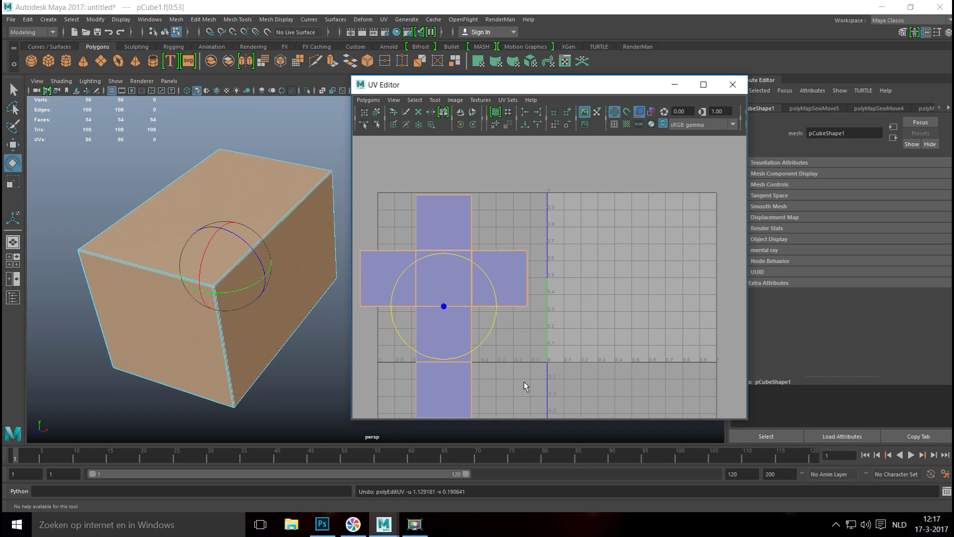
Move the cross-shaped UV shell into the 0–1 UV square and scale it down to fit just inside the borders
{"action": "key", "text": "w"}
{"action": "left_click_drag", "start_coordinate": [444, 307], "coordinate": [623, 273]}
{"action": "key", "text": "r"}
{"action": "key", "text": "w"}
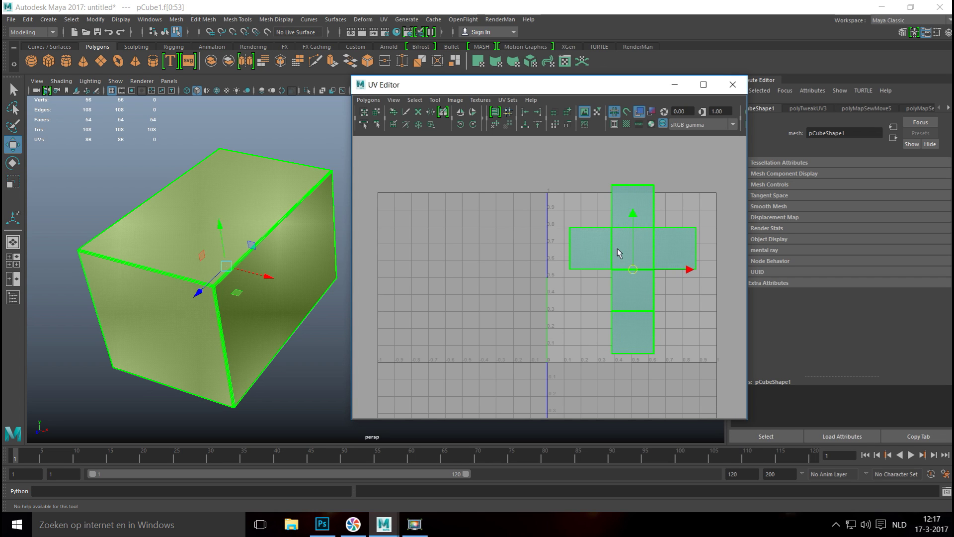
{"action": "left_click_drag", "start_coordinate": [636, 215], "coordinate": [637, 221]}
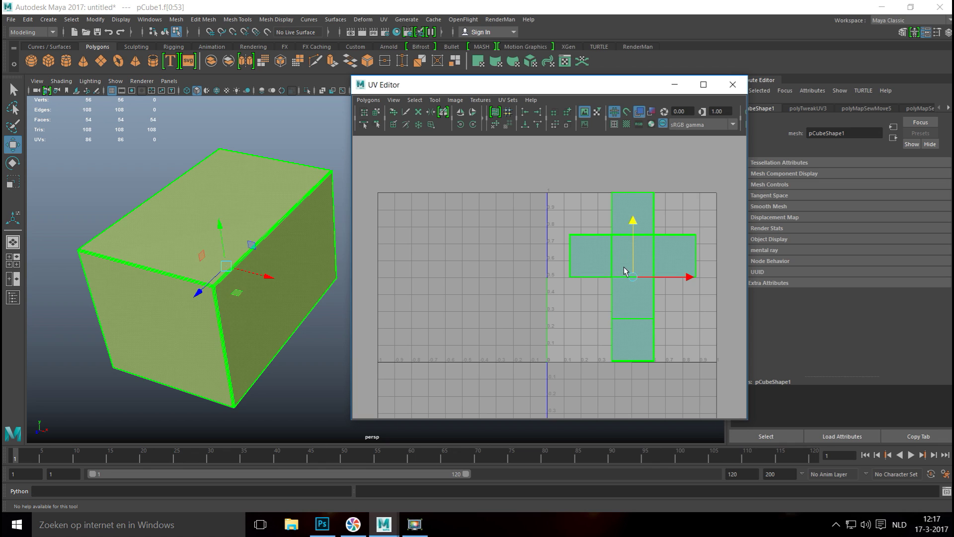
{"action": "key", "text": "r"}
{"action": "left_click_drag", "start_coordinate": [635, 279], "coordinate": [634, 278]}
Examine which square of the cross-shaped UV shell corresponds to each face of the box
{"action": "right_click", "coordinate": [244, 199]}
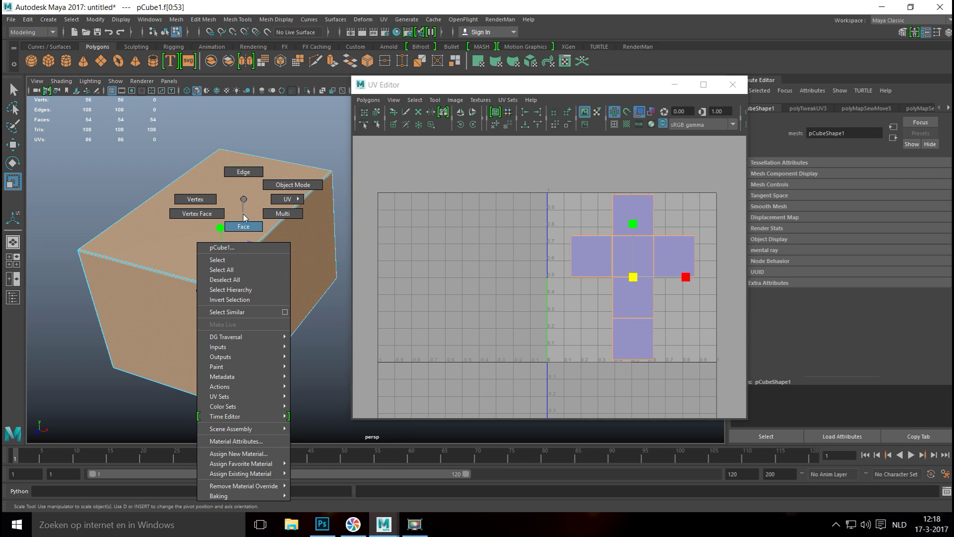
{"action": "left_click", "coordinate": [244, 227]}
{"action": "left_click", "coordinate": [228, 204]}
{"action": "left_click", "coordinate": [296, 256]}
{"action": "left_click", "coordinate": [256, 225]}
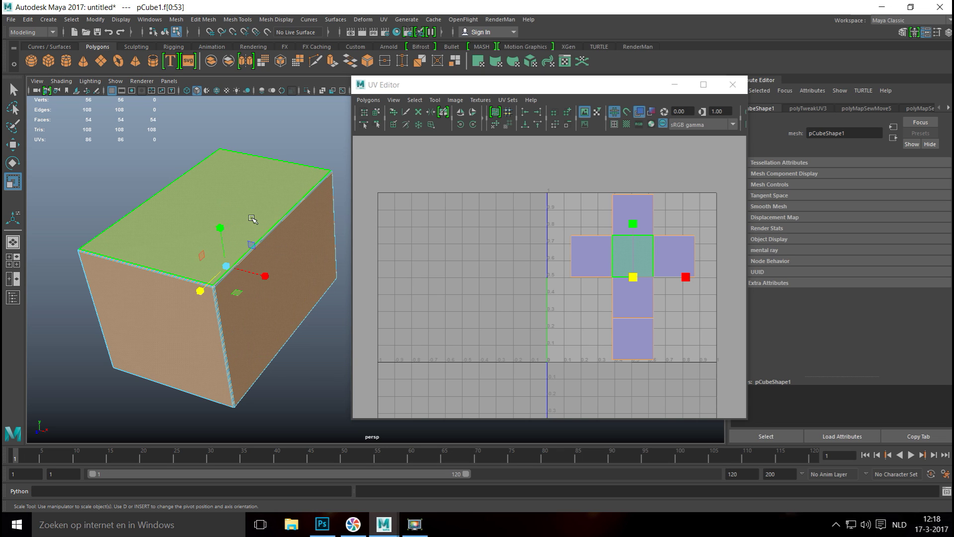
{"action": "left_click", "coordinate": [296, 250]}
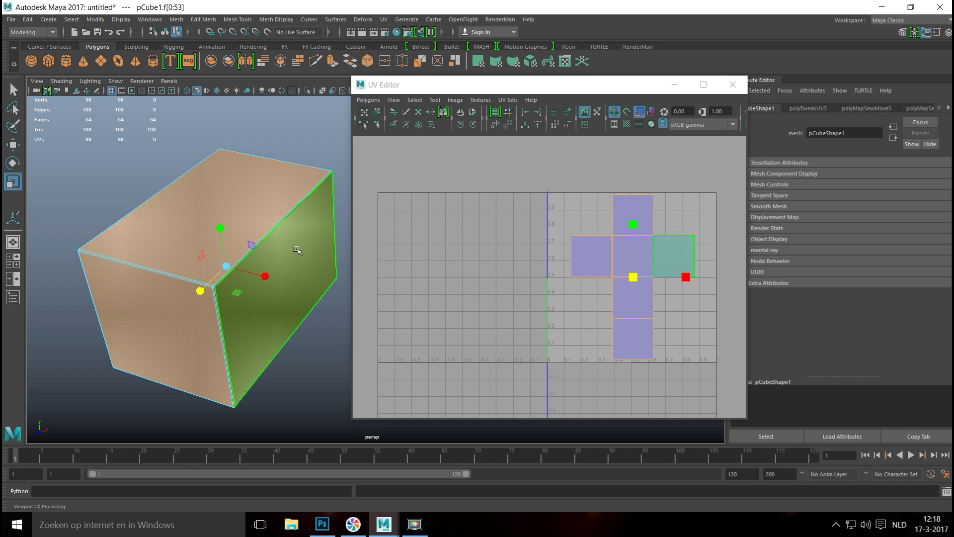
{"action": "left_click", "coordinate": [169, 256]}
{"action": "left_click", "coordinate": [152, 310]}
{"action": "left_click", "coordinate": [163, 265]}
{"action": "left_click", "coordinate": [466, 362]}
{"action": "left_click", "coordinate": [153, 298]}
{"action": "left_click", "coordinate": [579, 367]}
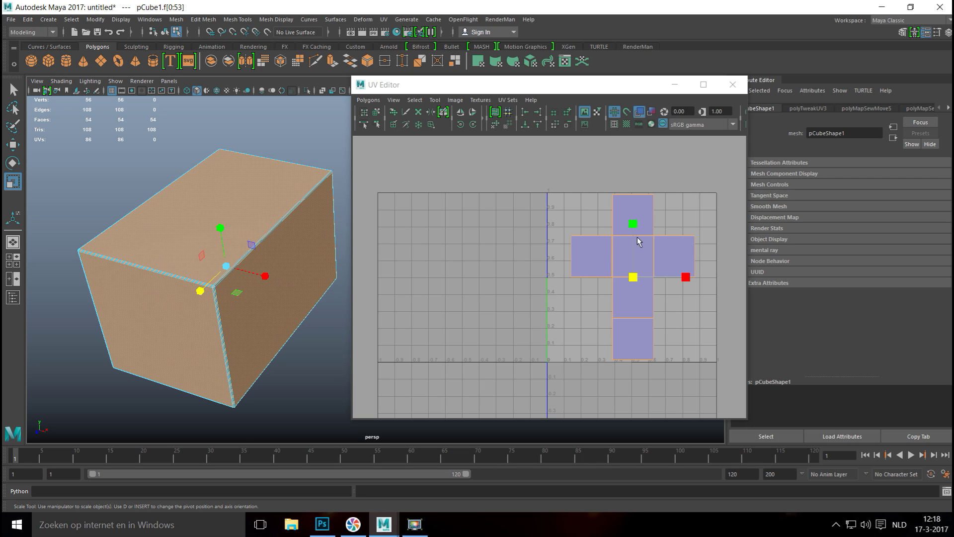
Start a UV snapshot of the box and set its output file to BoxUVSnapshot in the Desktop's Box Video folder
{"action": "left_click", "coordinate": [368, 100]}
{"action": "left_click", "coordinate": [437, 479]}
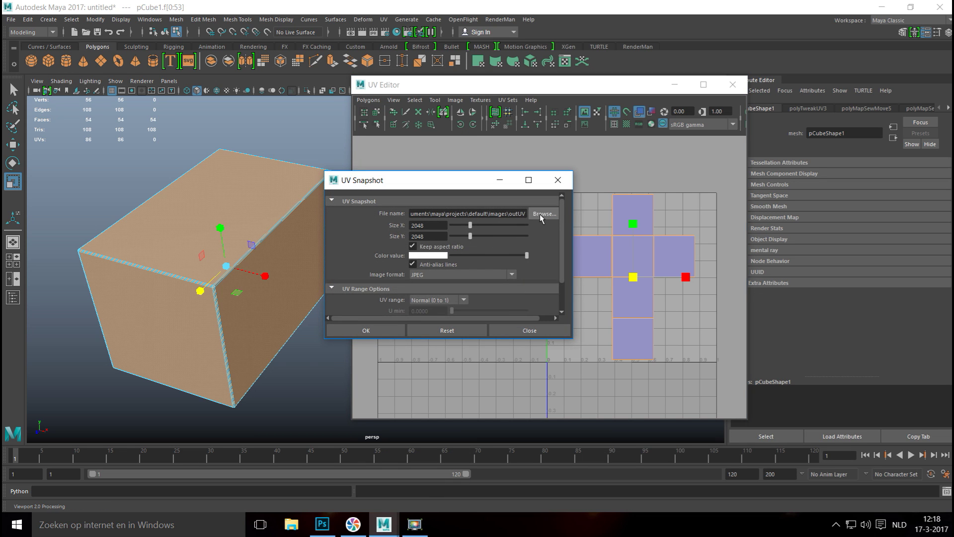
{"action": "left_click", "coordinate": [543, 213]}
{"action": "left_click", "coordinate": [132, 159]}
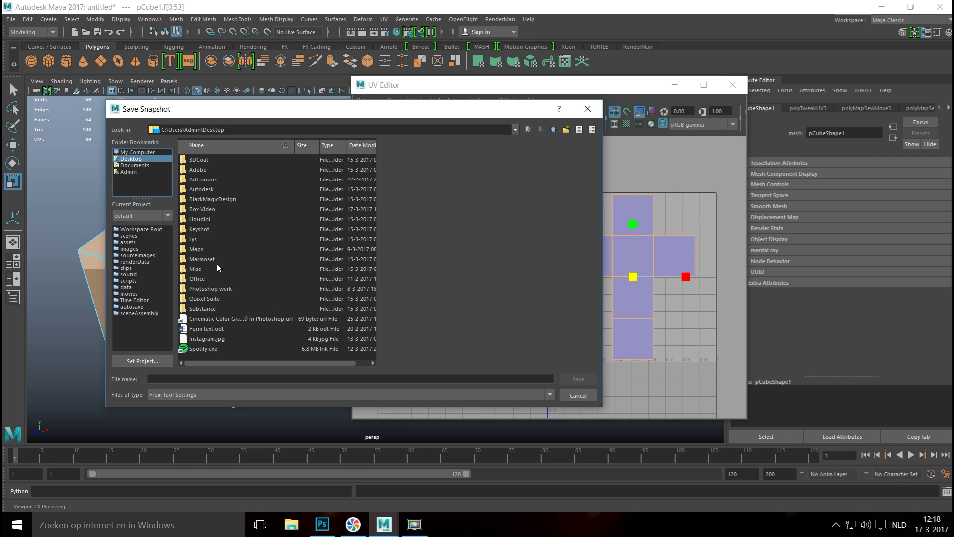
{"action": "double_click", "coordinate": [203, 210]}
{"action": "left_click", "coordinate": [199, 379]}
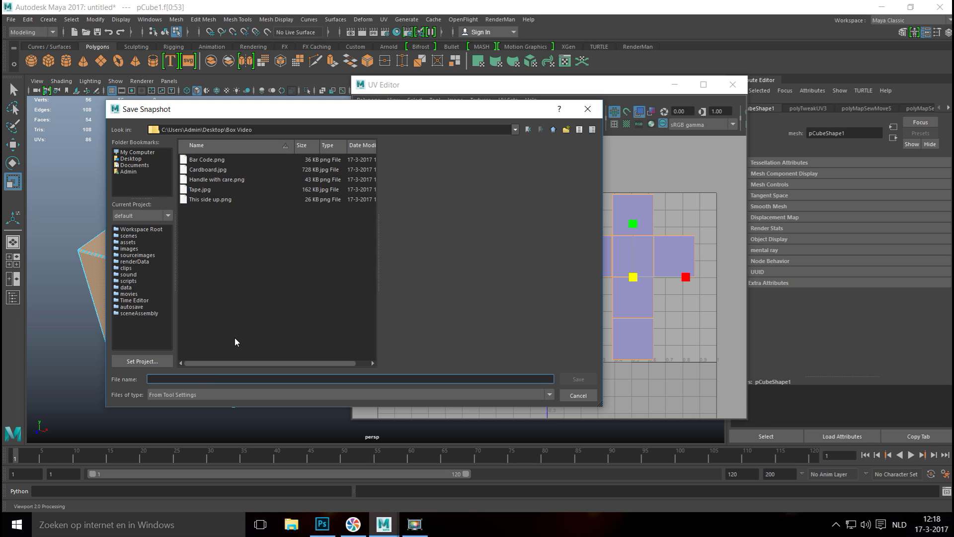
{"action": "type", "text": "BoxUVS"}
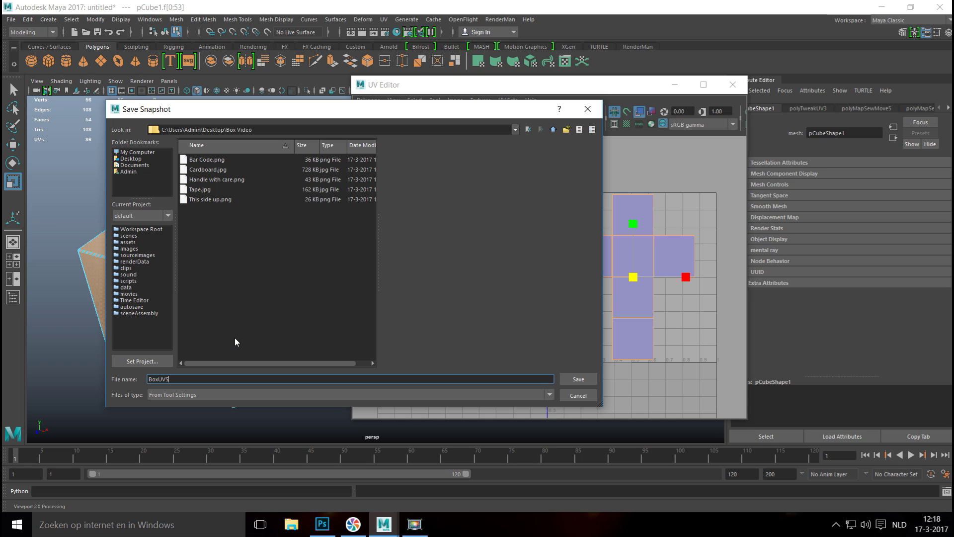
{"action": "type", "text": "napshot"}
{"action": "left_click", "coordinate": [578, 379]}
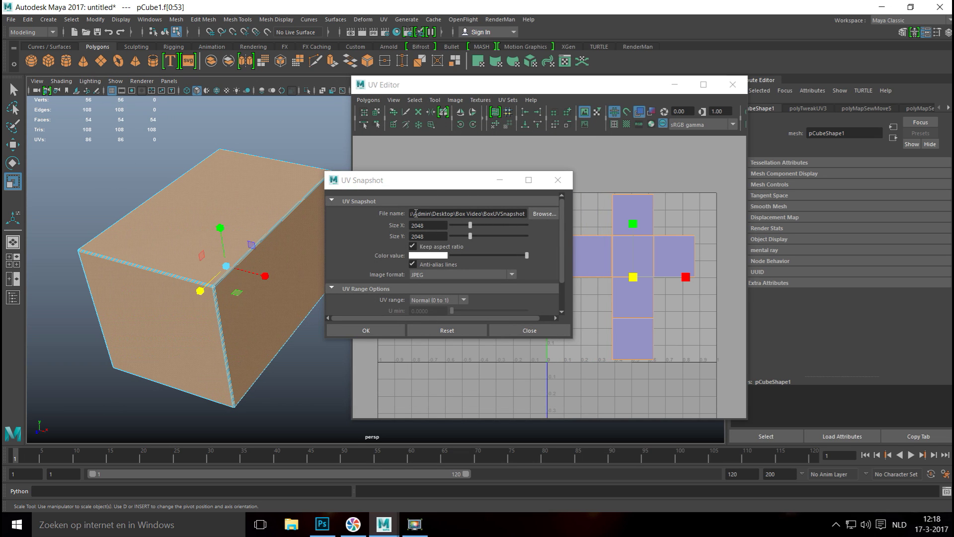
Export the UV snapshot as a 2048 × 2048 JPEG using the Normal (0 to 1) UV range
{"action": "double_click", "coordinate": [435, 226]}
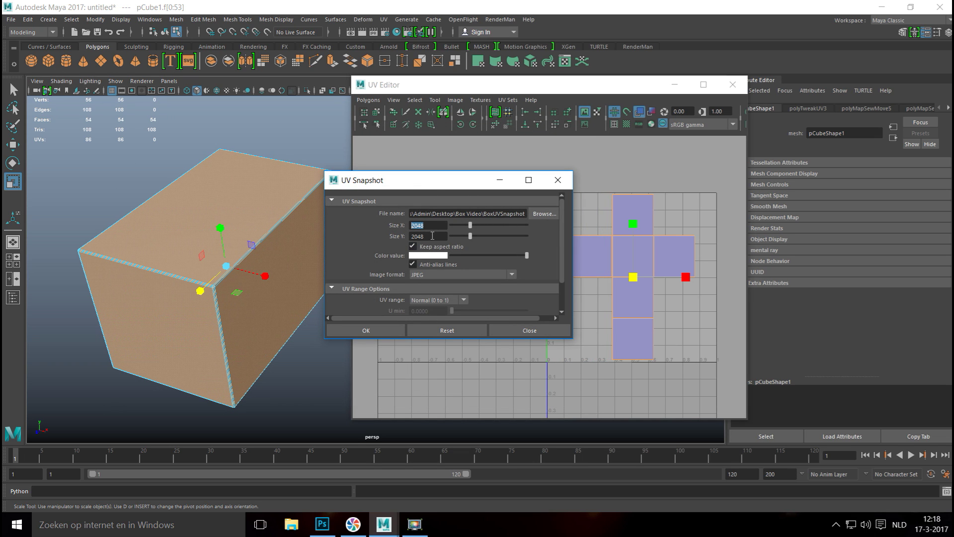
{"action": "double_click", "coordinate": [439, 237]}
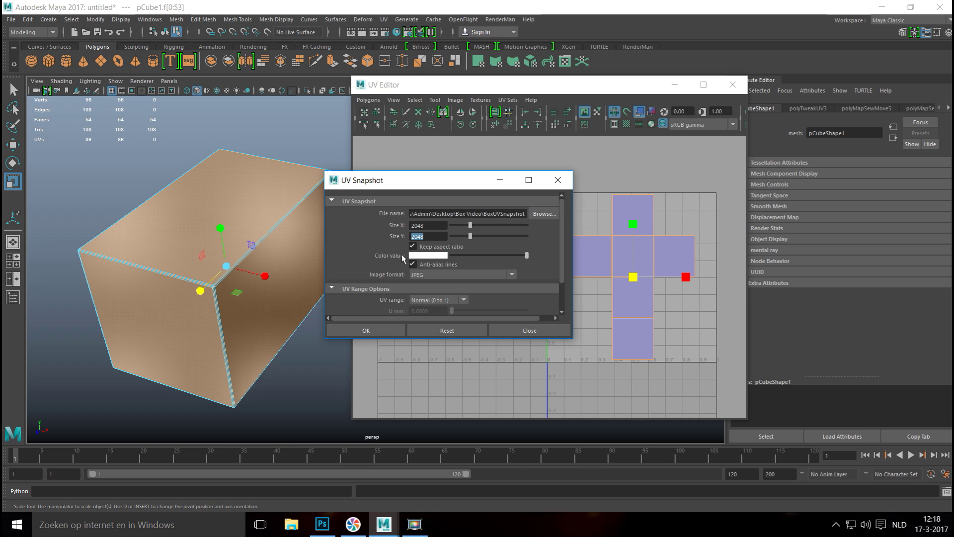
{"action": "scroll", "coordinate": [499, 252], "scroll_direction": "down", "scroll_amount": 1}
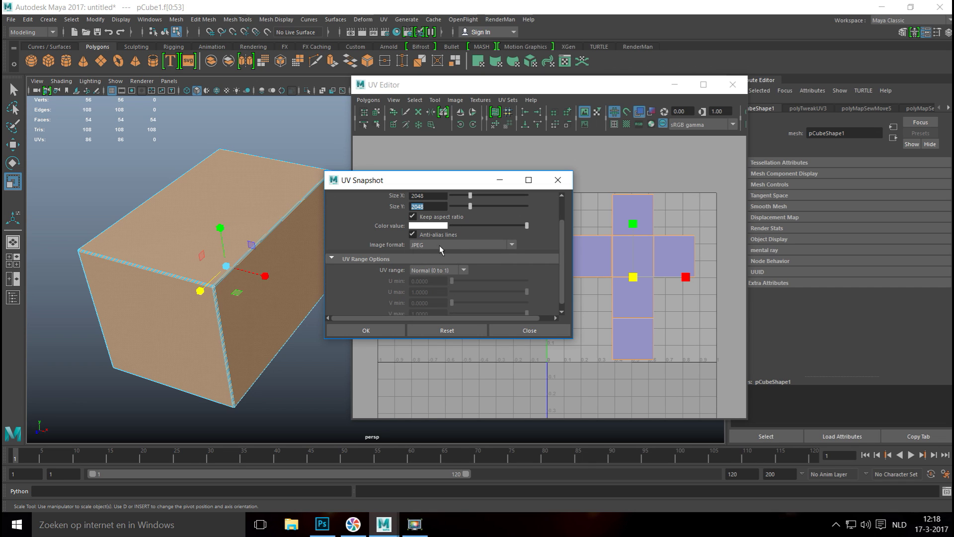
{"action": "left_click", "coordinate": [385, 334]}
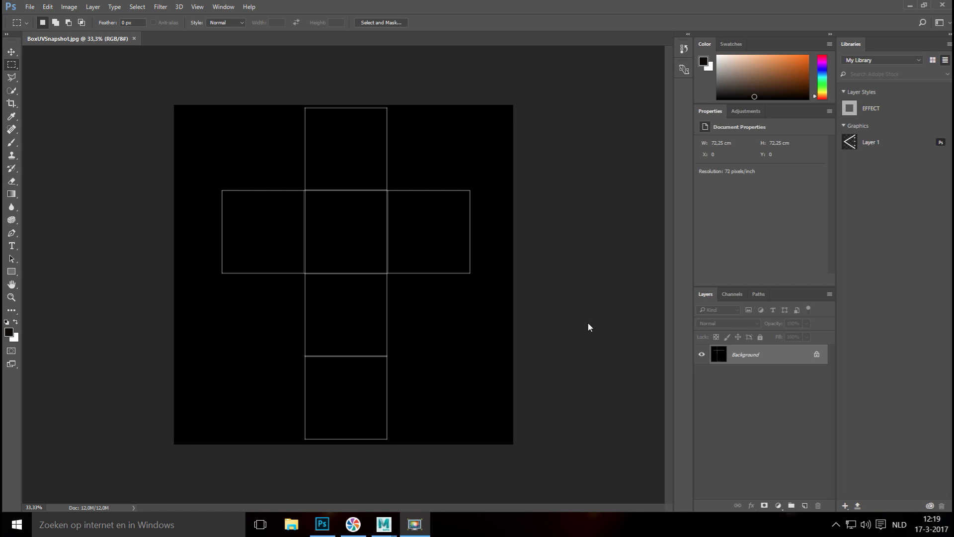
In Photoshop, convert the Background layer of BoxUVSnapshot.jpg to a smart object and invert its colours
{"action": "right_click", "coordinate": [798, 358]}
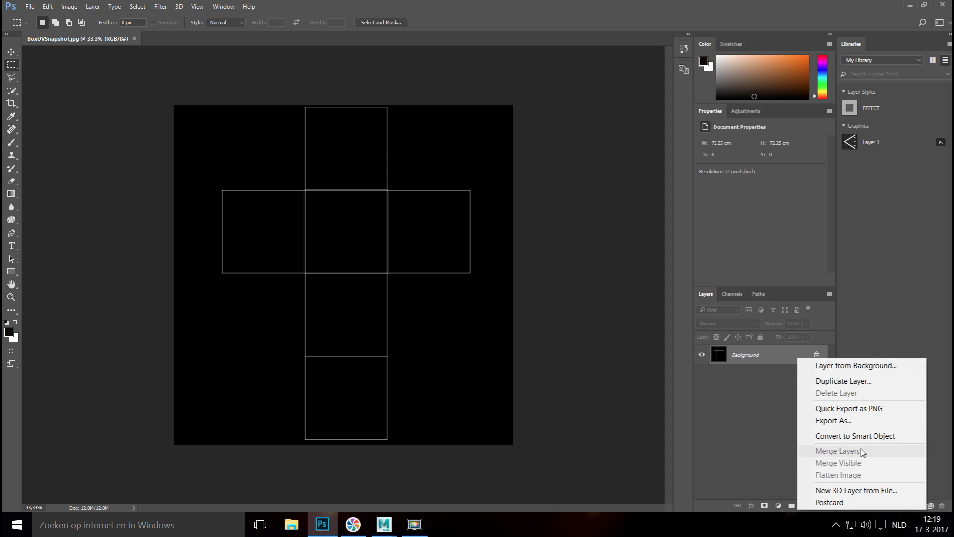
{"action": "left_click", "coordinate": [879, 436]}
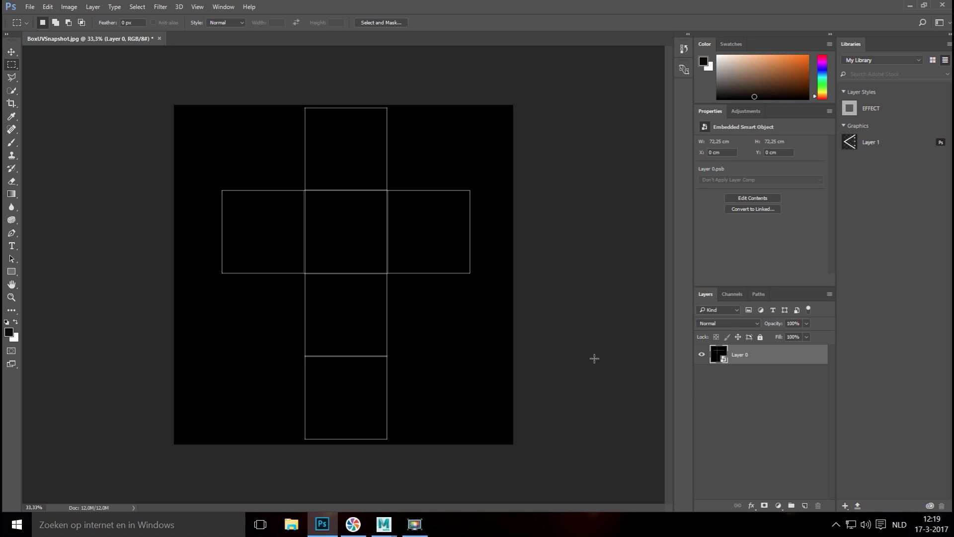
{"action": "key", "text": "ctrl+i"}
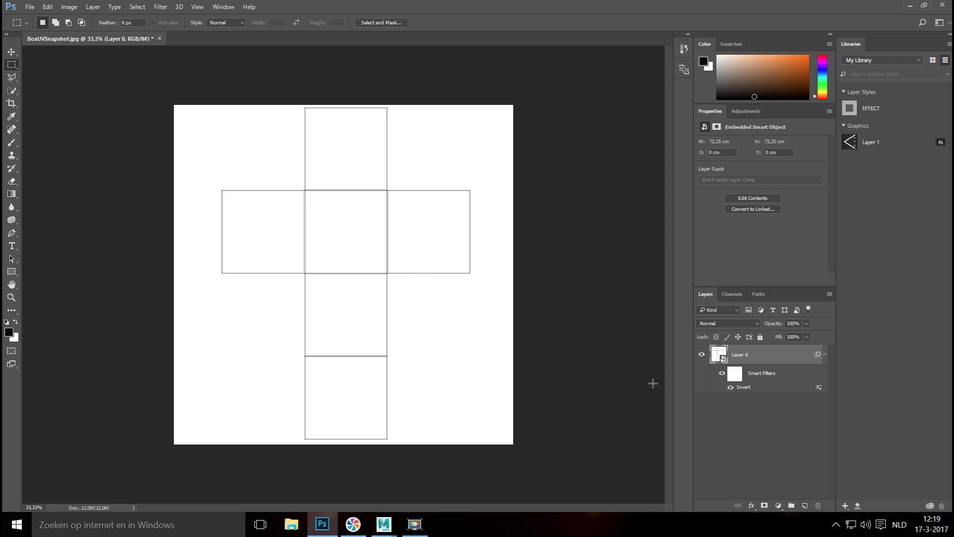
Add a new layer above the UV layout and place the Cardboard image in it as an embedded object
{"action": "left_click", "coordinate": [804, 505]}
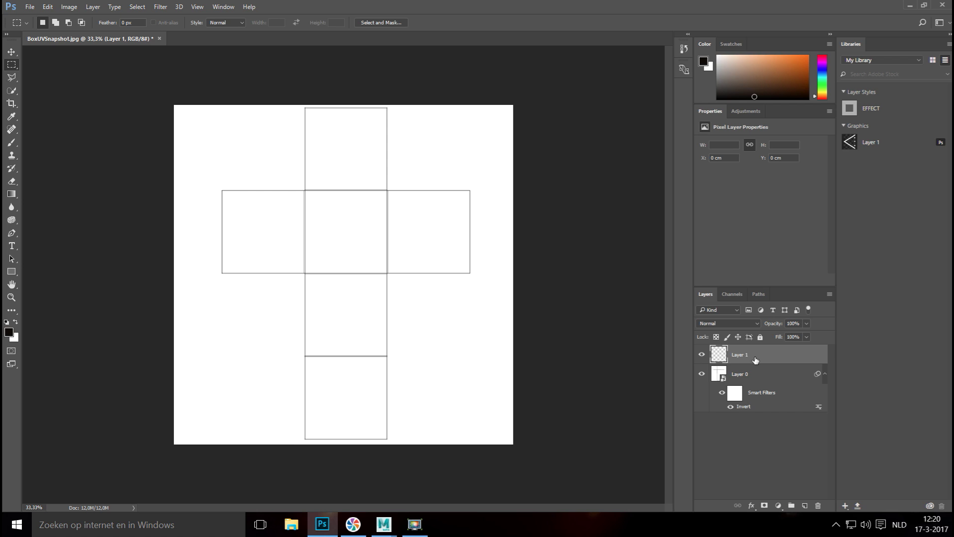
{"action": "left_click", "coordinate": [30, 8]}
{"action": "left_click", "coordinate": [99, 240]}
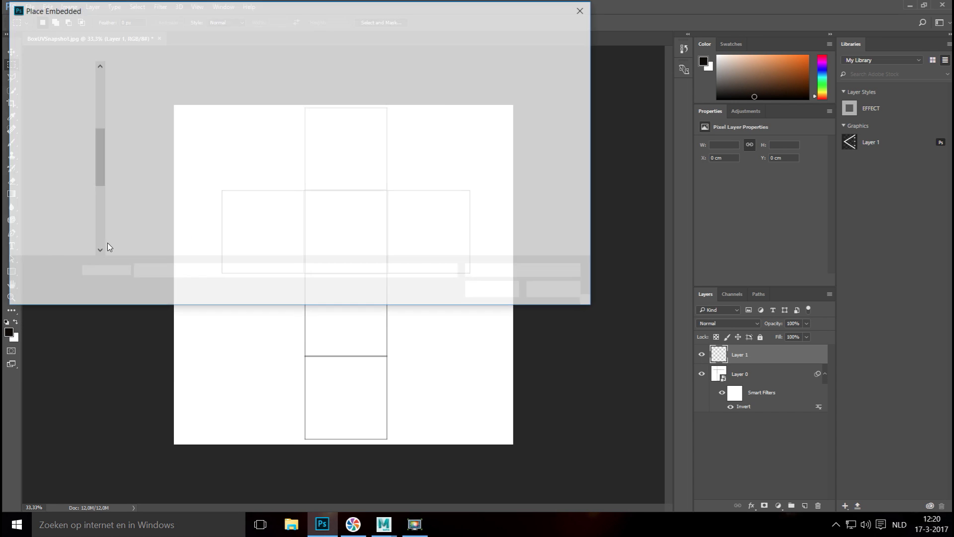
{"action": "left_click", "coordinate": [287, 116]}
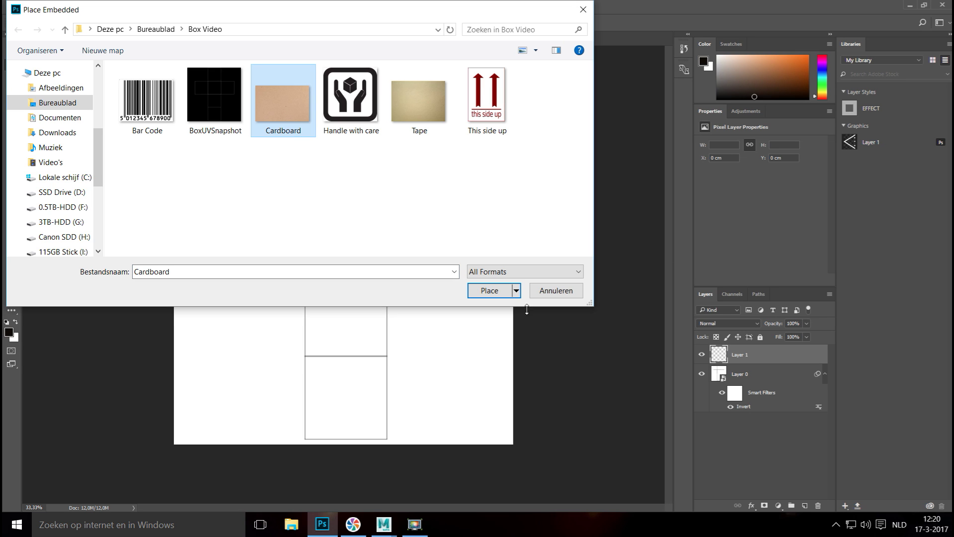
{"action": "left_click", "coordinate": [489, 292]}
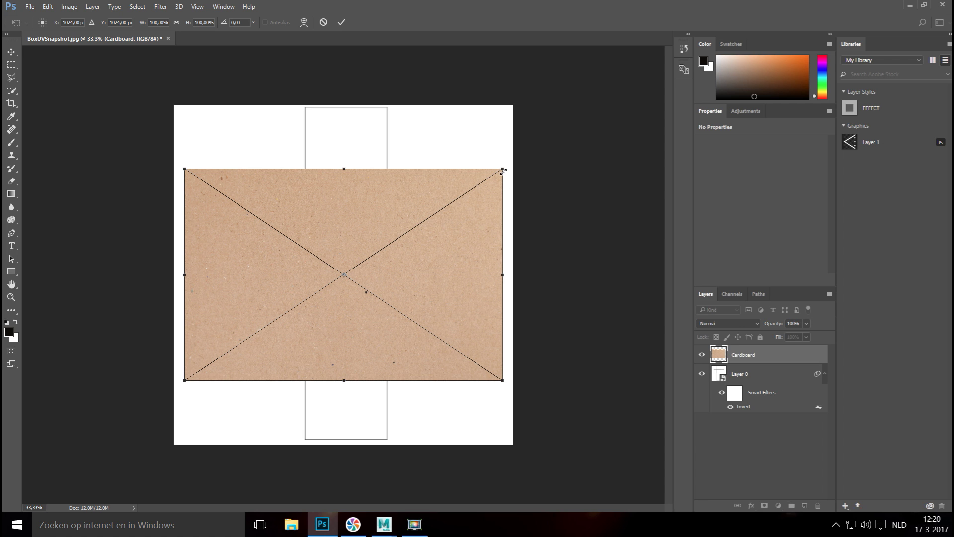
Enlarge the Cardboard image to about 110.8 × 73.8 cm and position it to cover the whole canvas
{"action": "left_click_drag", "start_coordinate": [502, 170], "coordinate": [684, 48]}
{"action": "left_click_drag", "start_coordinate": [574, 92], "coordinate": [466, 151]}
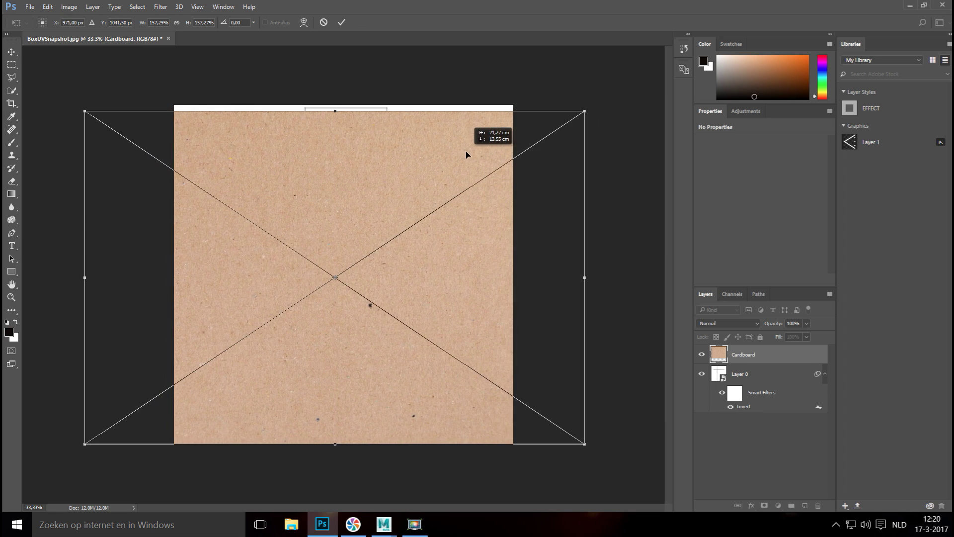
{"action": "left_click_drag", "start_coordinate": [582, 108], "coordinate": [604, 98]}
{"action": "key", "text": "m"}
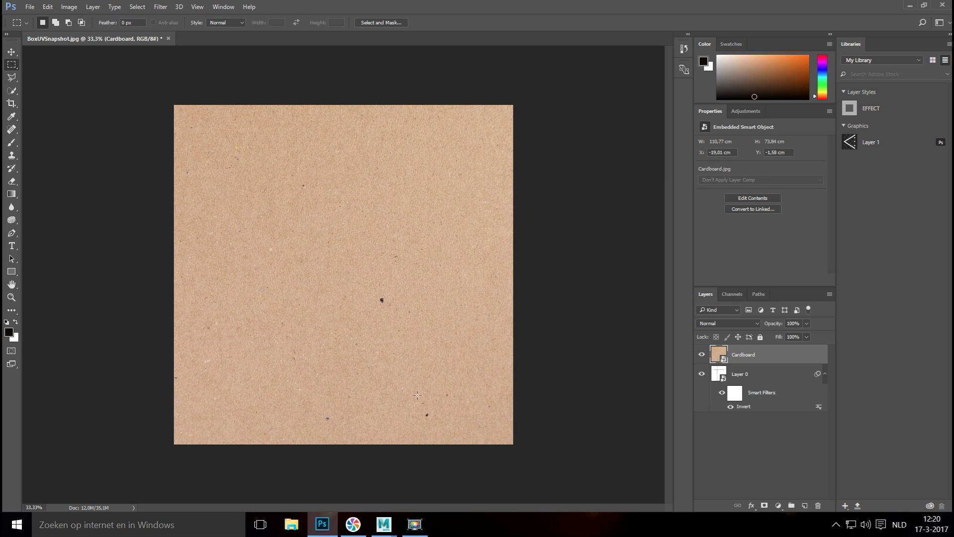
Move the Cardboard layer below the UV layout layer and lower the UV layout's opacity to 27%
{"action": "left_click_drag", "start_coordinate": [769, 357], "coordinate": [779, 434]}
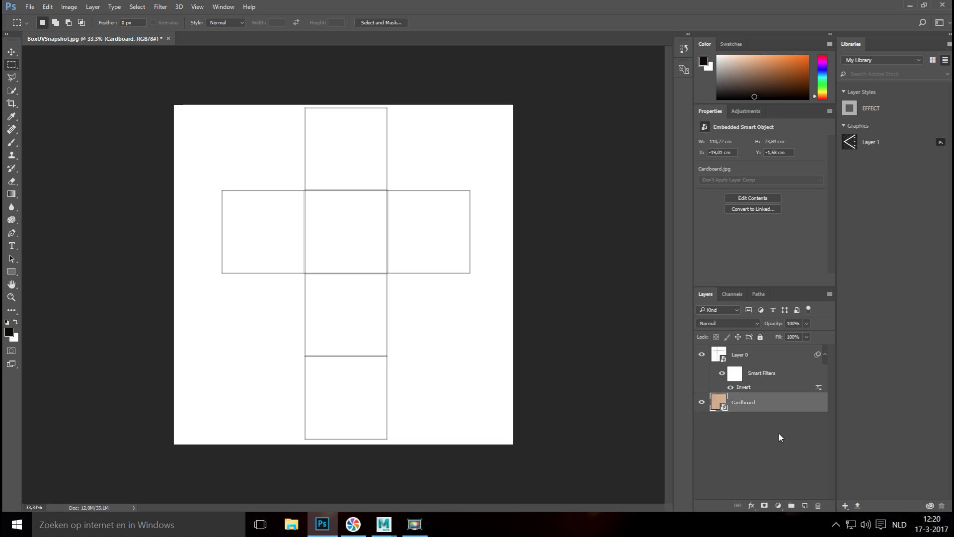
{"action": "left_click", "coordinate": [752, 358]}
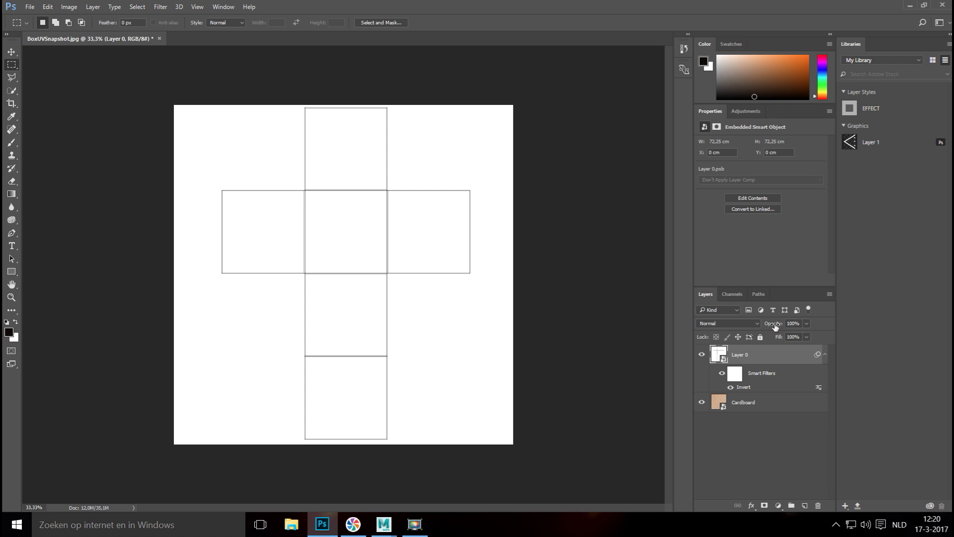
{"action": "mouse_move", "coordinate": [776, 324]}
{"action": "left_mouse_down"}
{"action": "mouse_move", "coordinate": [750, 324]}
{"action": "mouse_move", "coordinate": [764, 326]}
{"action": "left_mouse_up"}
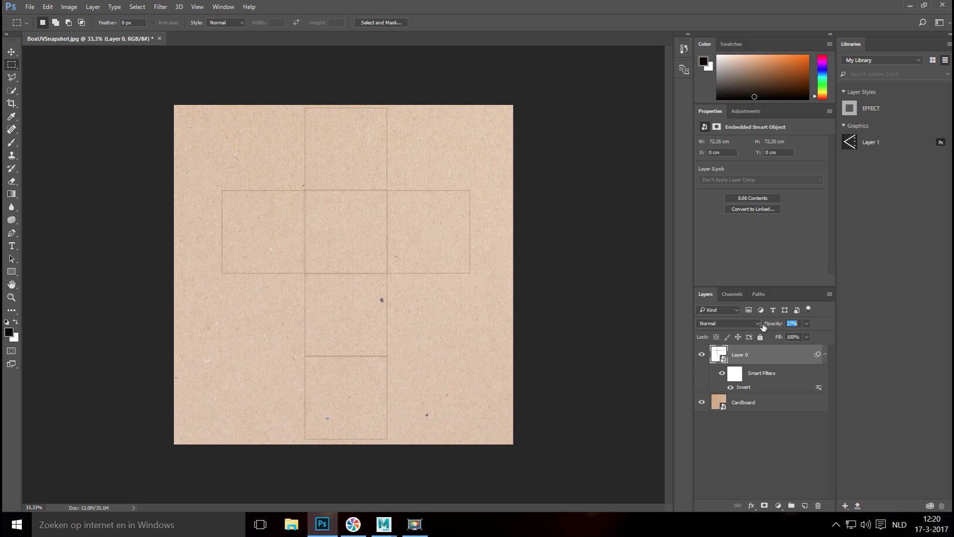
{"action": "key", "text": "Return"}
Add a new layer named Tape above the UV layout and place the Tape image in it as an embedded object
{"action": "left_click", "coordinate": [804, 505]}
{"action": "double_click", "coordinate": [740, 355]}
{"action": "type", "text": "Tape"}
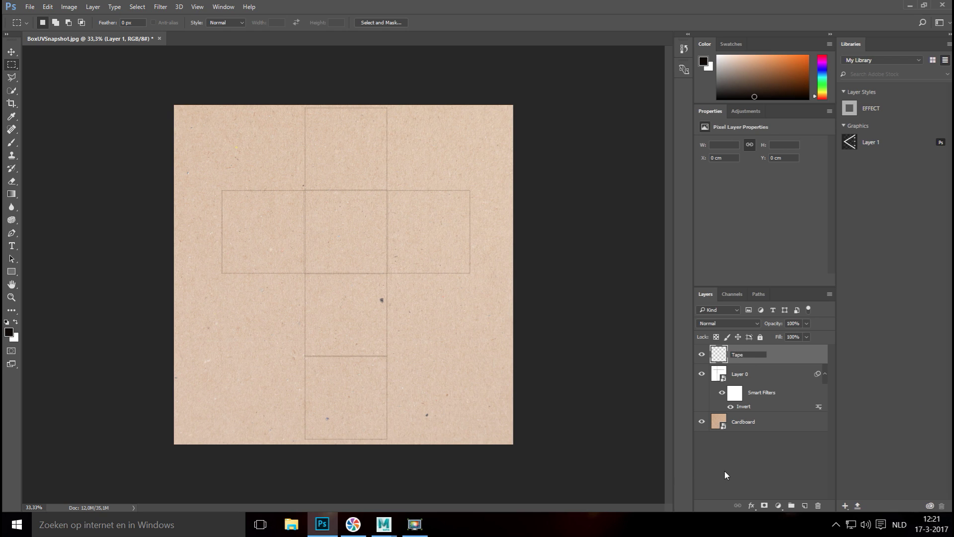
{"action": "key", "text": "Return"}
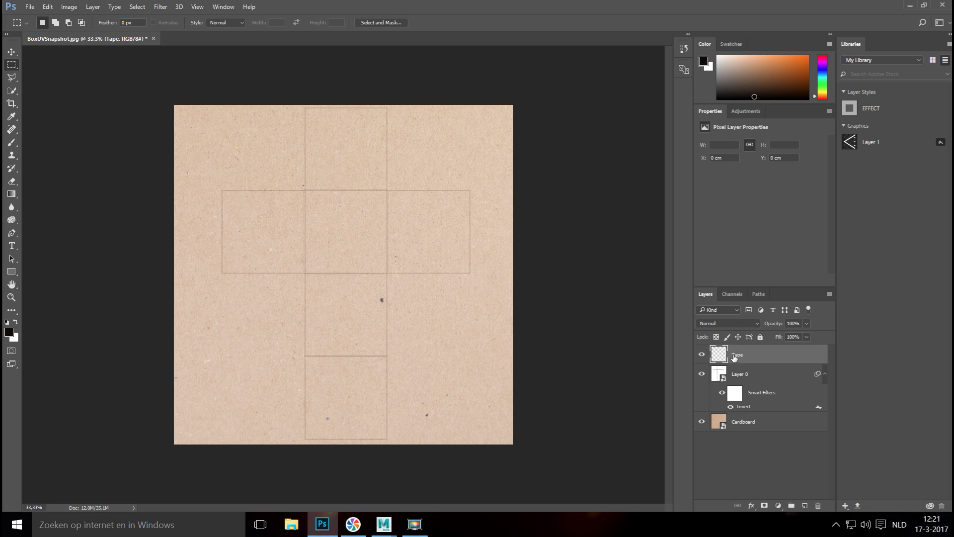
{"action": "left_click", "coordinate": [30, 8]}
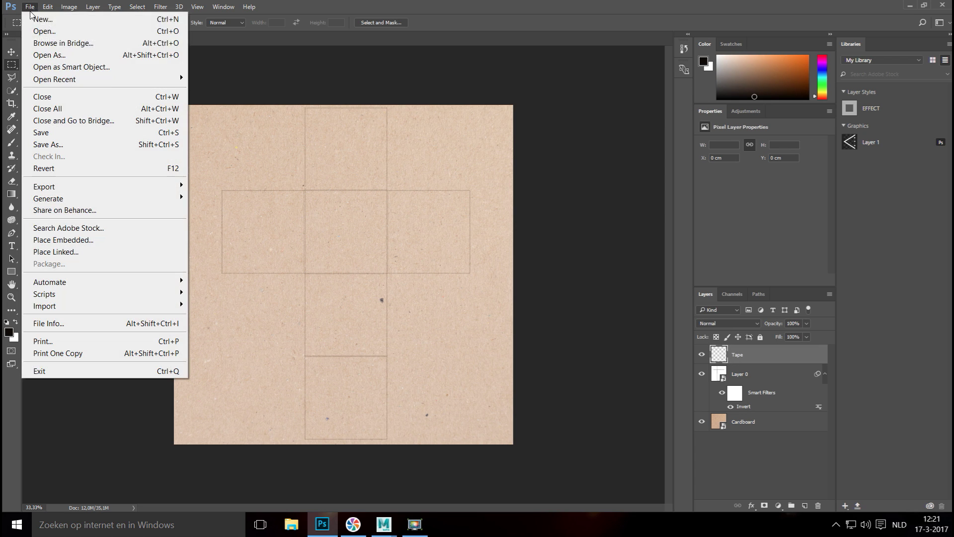
{"action": "left_click", "coordinate": [124, 240]}
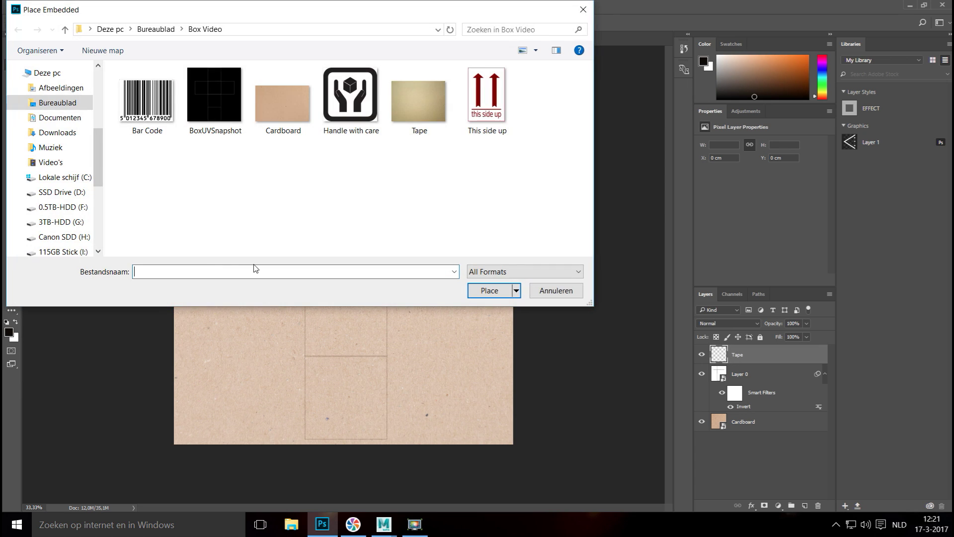
{"action": "left_click", "coordinate": [422, 108]}
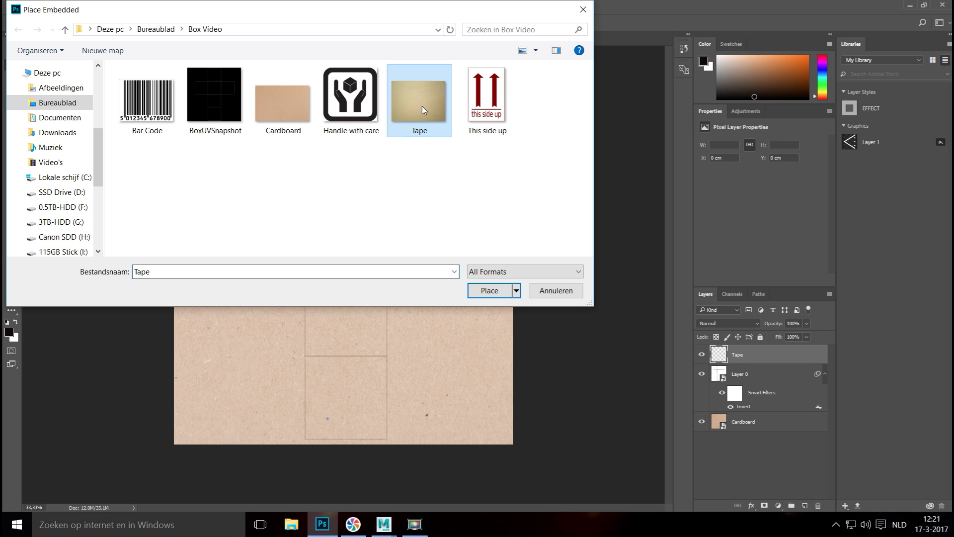
{"action": "left_click", "coordinate": [481, 292]}
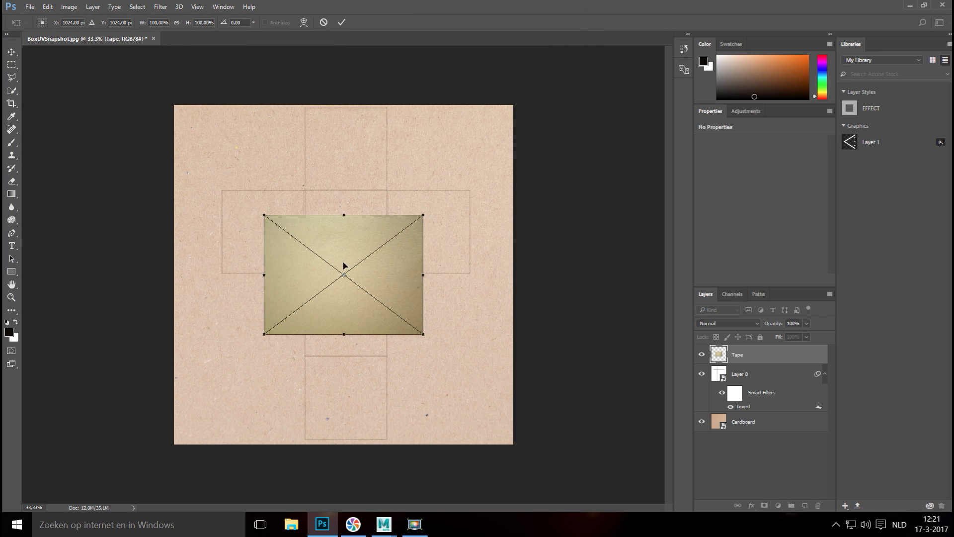
Narrow the Tape image to 8.75% width and position the vertical strip over the middle of the cross's central square
{"action": "left_click_drag", "start_coordinate": [262, 275], "coordinate": [378, 308]}
{"action": "left_click_drag", "start_coordinate": [423, 272], "coordinate": [392, 274]}
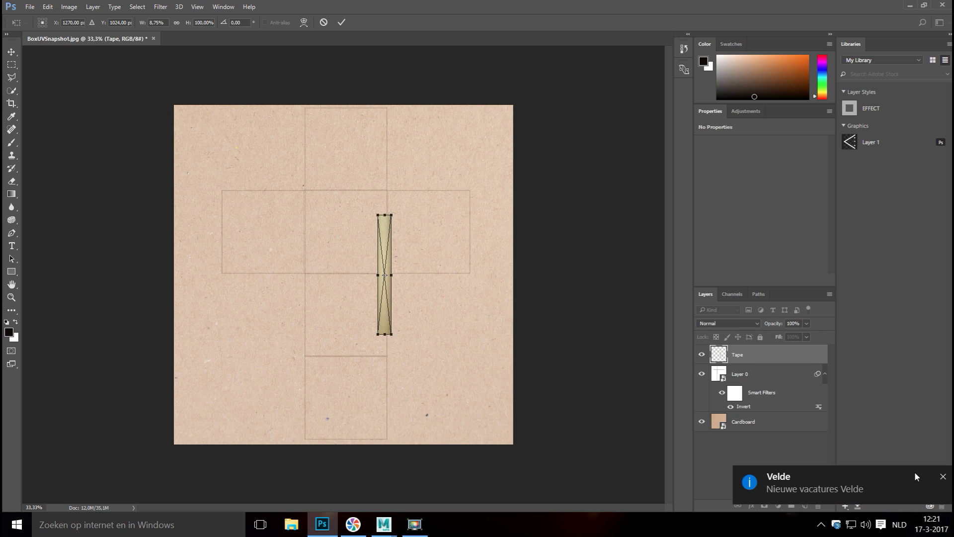
{"action": "left_click", "coordinate": [389, 224]}
{"action": "left_click_drag", "start_coordinate": [389, 228], "coordinate": [349, 187]}
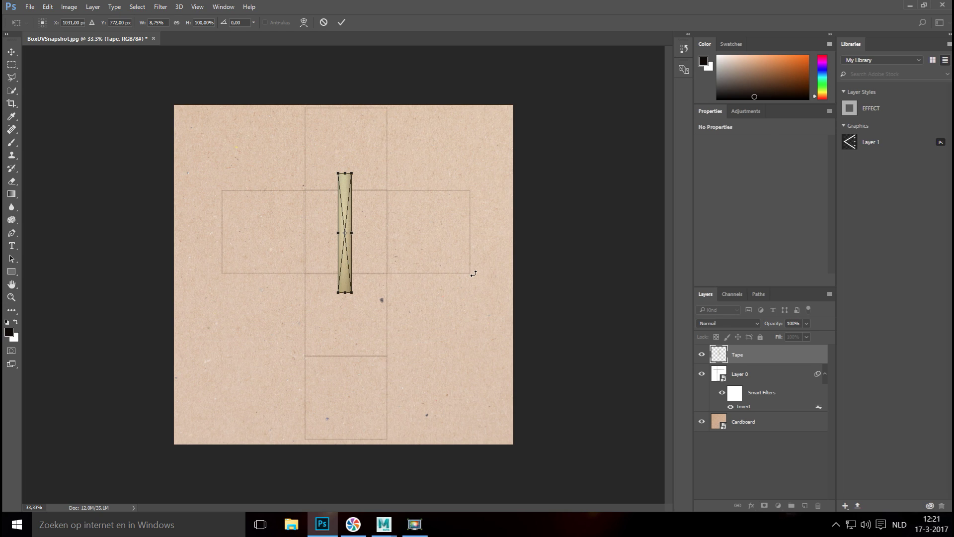
{"action": "key", "text": "Return"}
{"action": "key", "text": "m"}
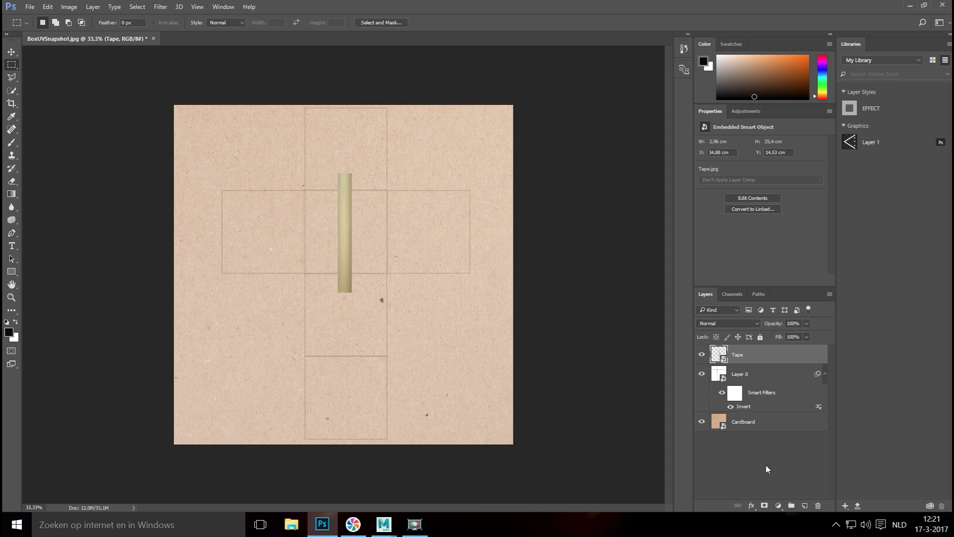
Add a new layer above the Tape layer and place the Handle with care image in it as an embedded object
{"action": "left_click", "coordinate": [805, 505]}
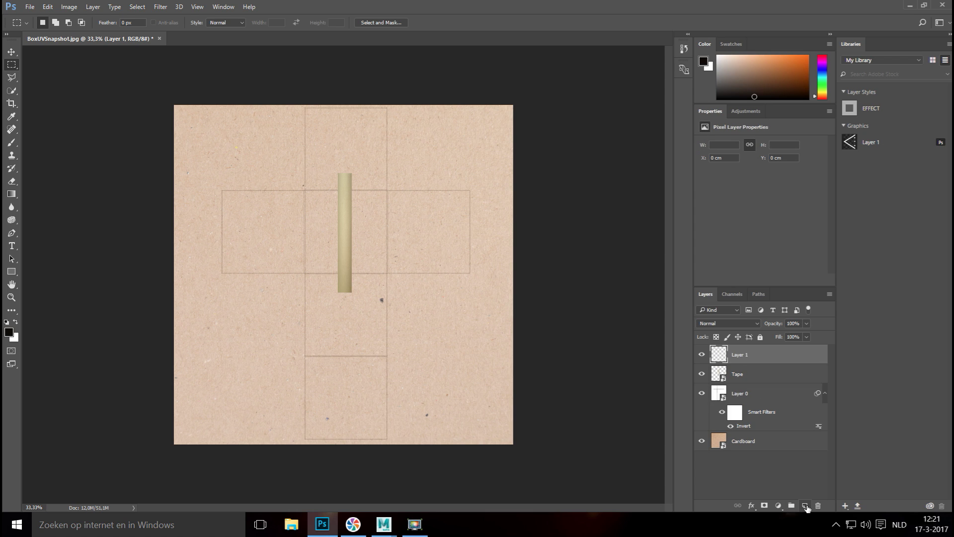
{"action": "left_click", "coordinate": [29, 7]}
{"action": "left_click", "coordinate": [88, 242]}
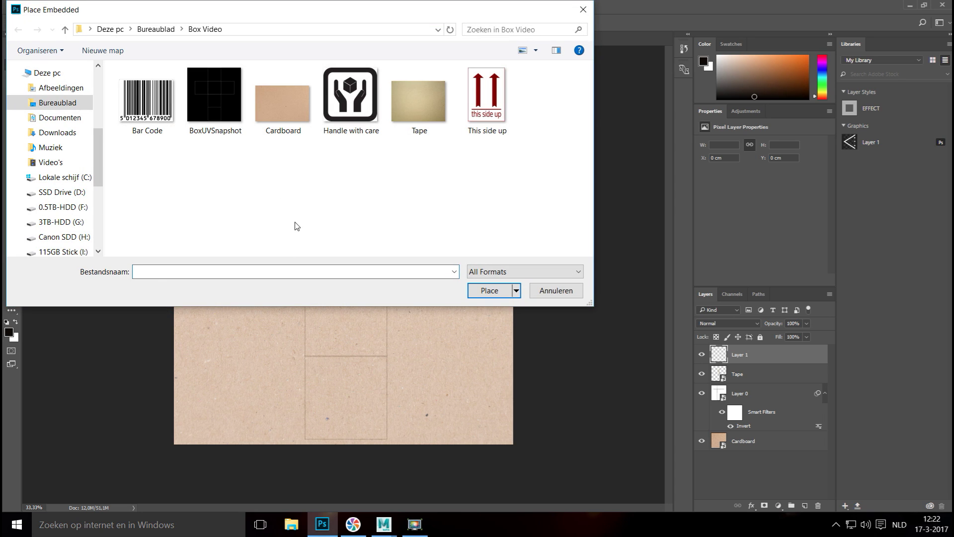
{"action": "left_click", "coordinate": [359, 104]}
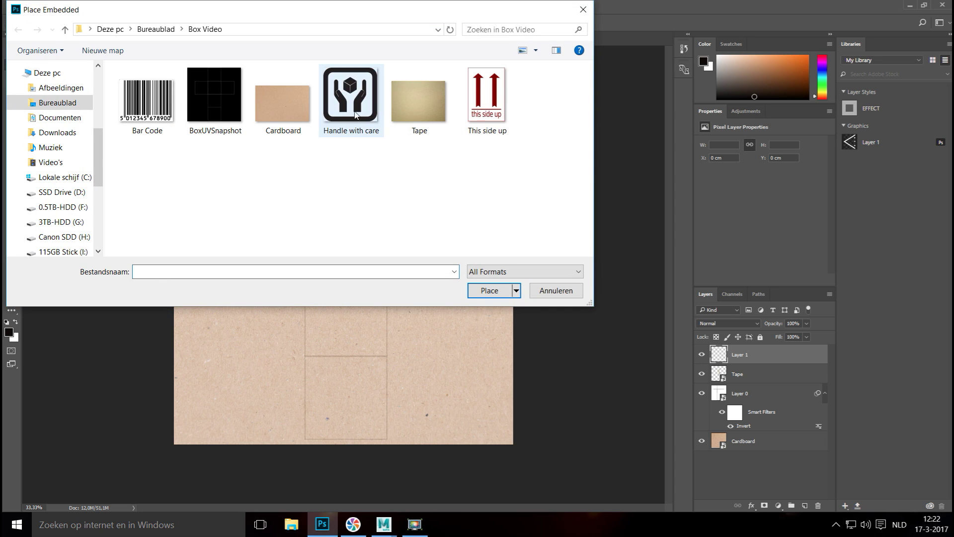
{"action": "left_click", "coordinate": [486, 291]}
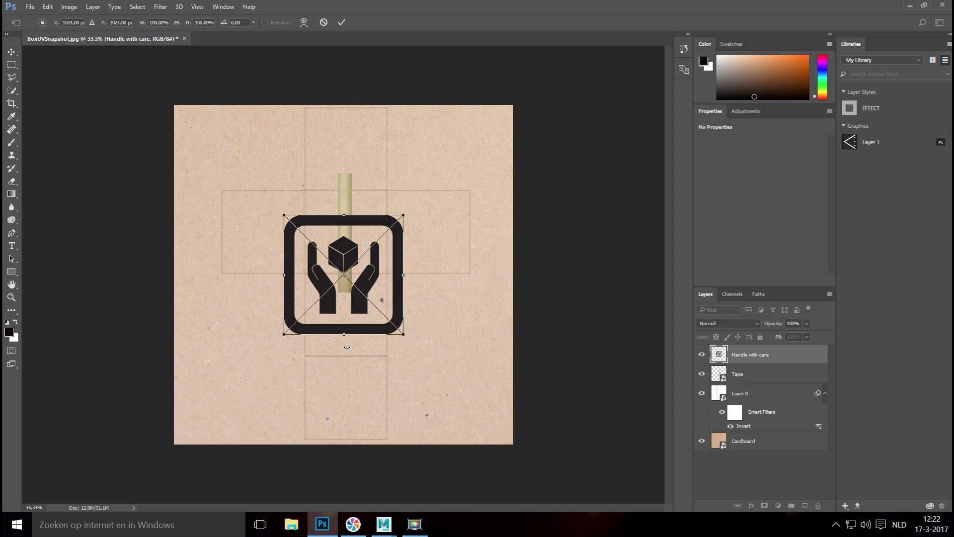
Rotate the placed Handle with care icon to -90°
{"action": "left_click_drag", "start_coordinate": [346, 347], "coordinate": [448, 271]}
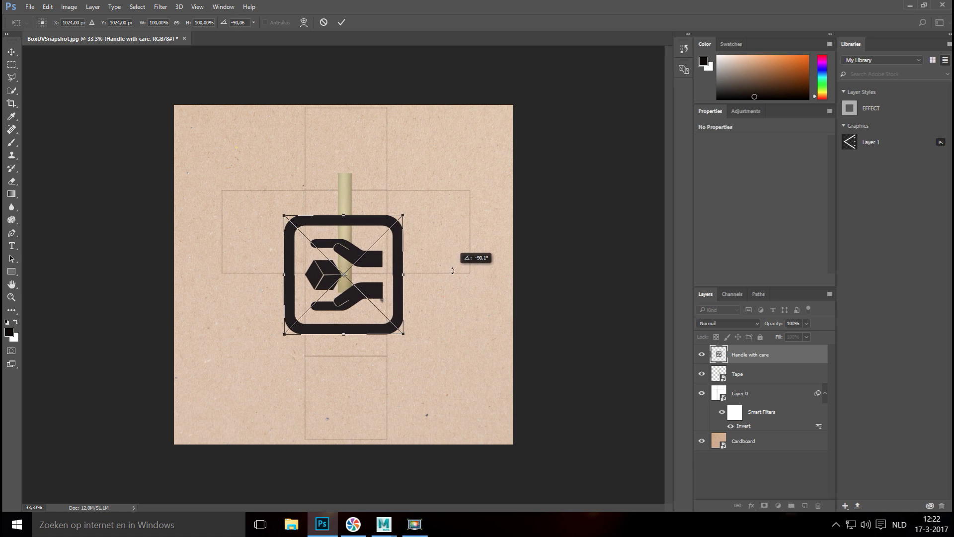
{"action": "left_click", "coordinate": [248, 22]}
{"action": "type", "text": "-90"}
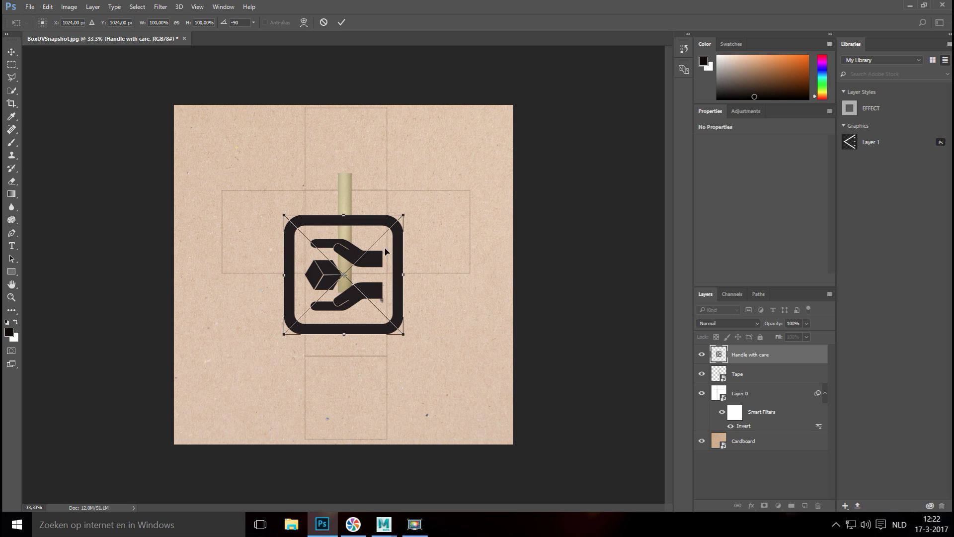
Scale the Handle with care icon to about 22.08% and position it in the upper-right corner of the cross's right square
{"action": "left_click_drag", "start_coordinate": [366, 239], "coordinate": [453, 215]}
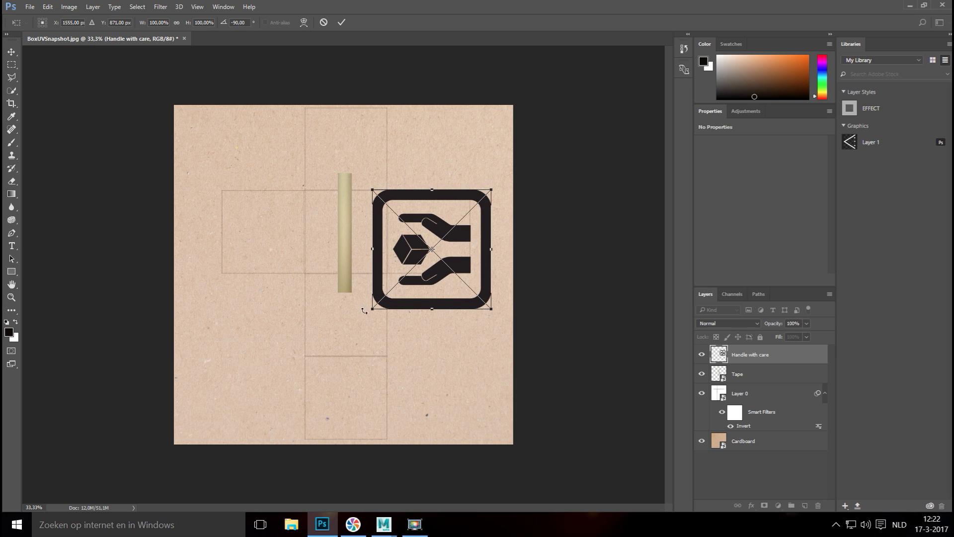
{"action": "left_click_drag", "start_coordinate": [371, 308], "coordinate": [465, 217]}
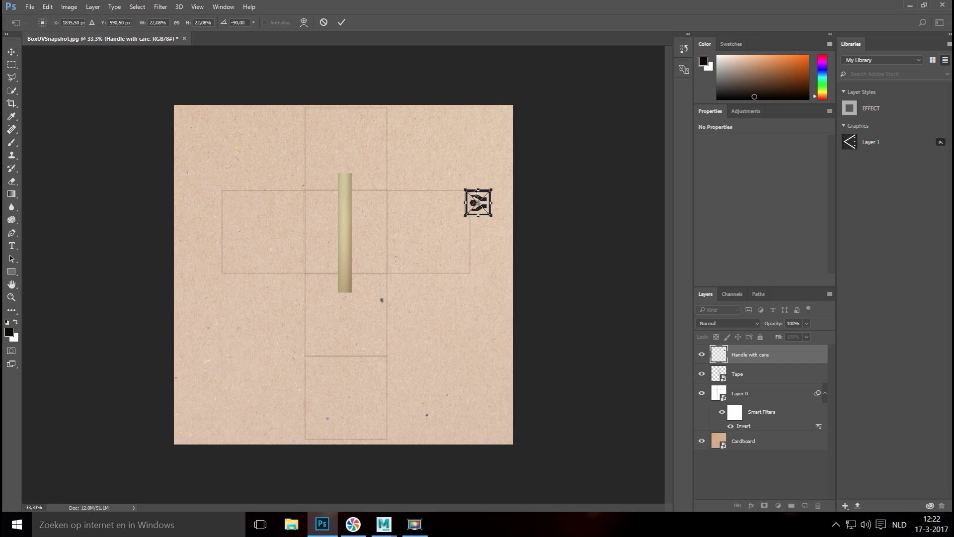
{"action": "left_click_drag", "start_coordinate": [474, 204], "coordinate": [448, 210]}
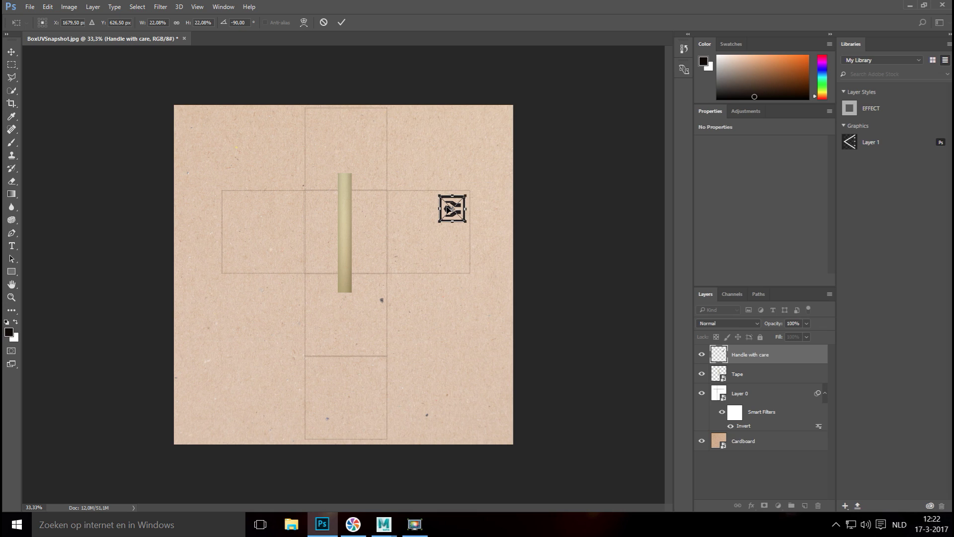
{"action": "left_click", "coordinate": [12, 298]}
{"action": "left_click", "coordinate": [430, 199]}
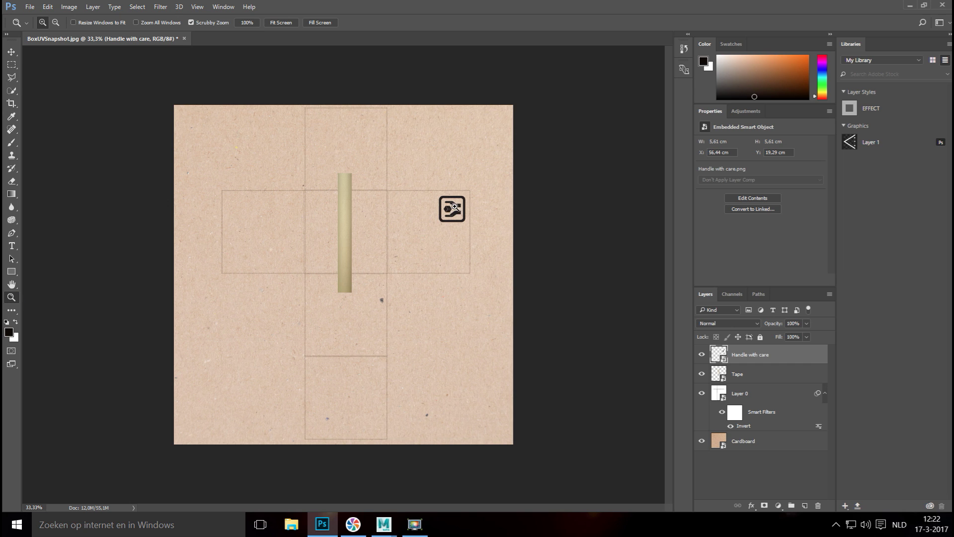
Duplicate the Handle with care layer within the same document, keeping the name Handle with care copy
{"action": "left_click", "coordinate": [454, 207]}
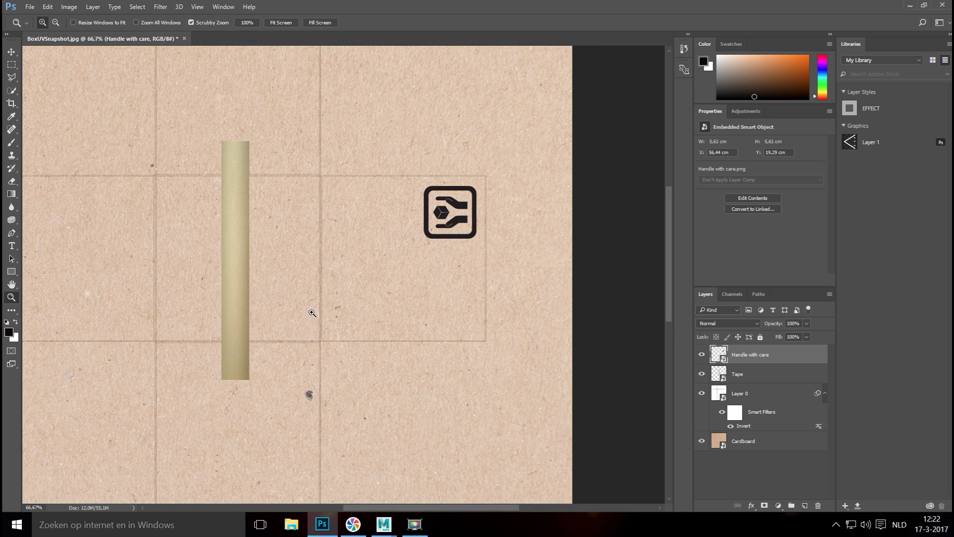
{"action": "scroll", "coordinate": [314, 348], "scroll_direction": "down", "scroll_amount": 1}
{"action": "scroll", "coordinate": [318, 356], "scroll_direction": "up", "scroll_amount": 2}
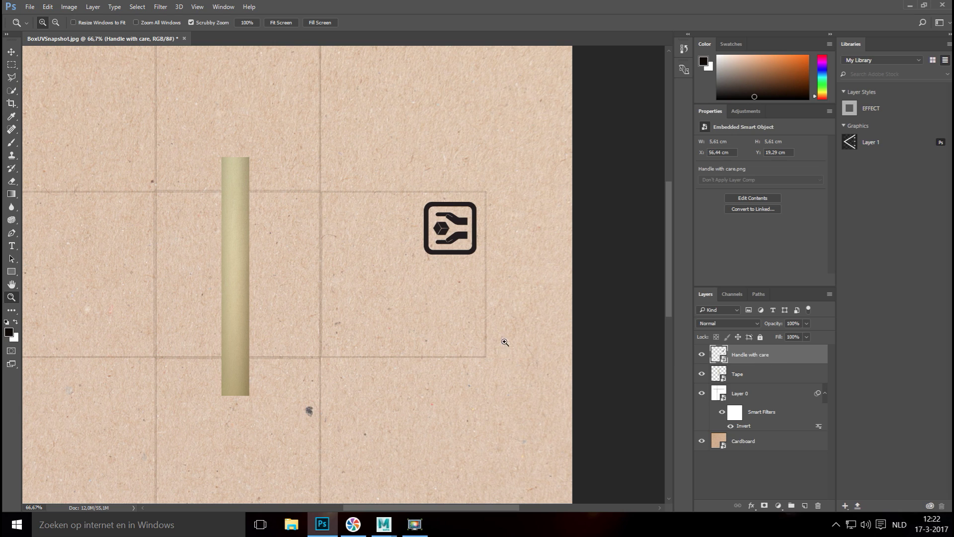
{"action": "right_click", "coordinate": [765, 356]}
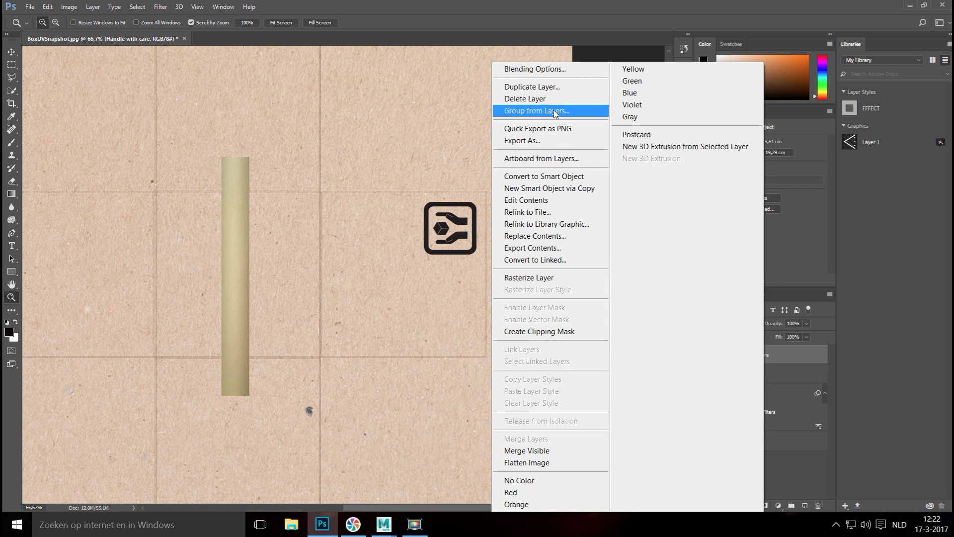
{"action": "left_click", "coordinate": [562, 87]}
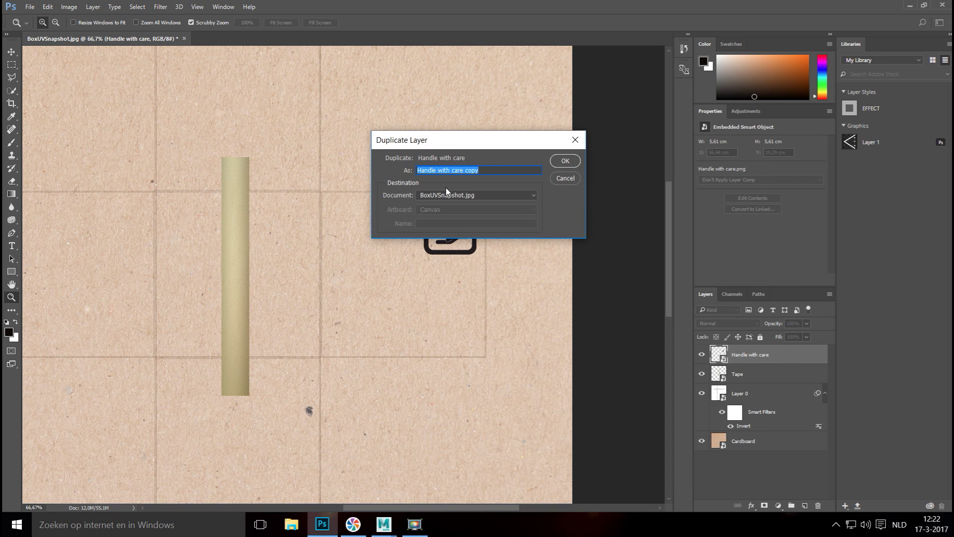
{"action": "left_click", "coordinate": [560, 161]}
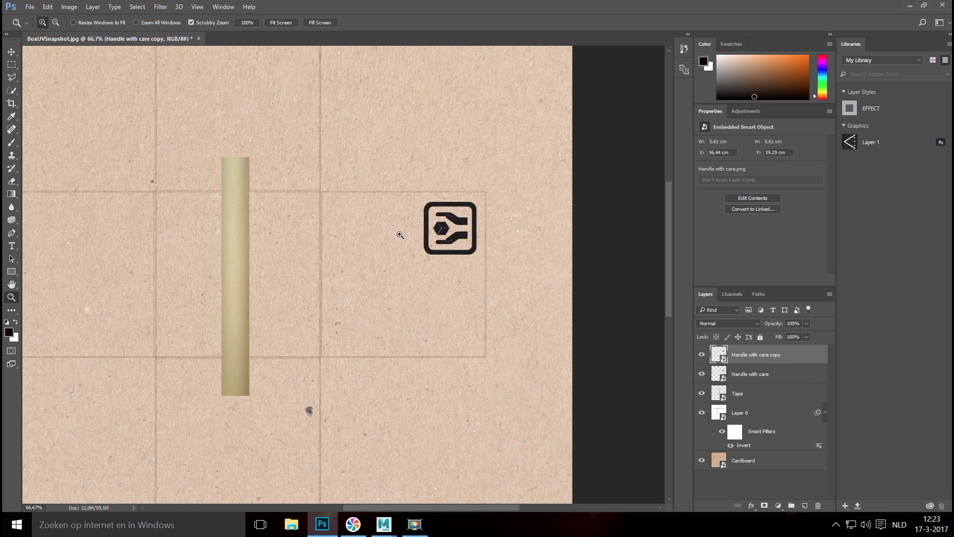
Move the Handle with care copy to the lower-left corner of the cross's left square, at about X 386.5 px, Y 922.5 px
{"action": "left_click", "coordinate": [12, 52]}
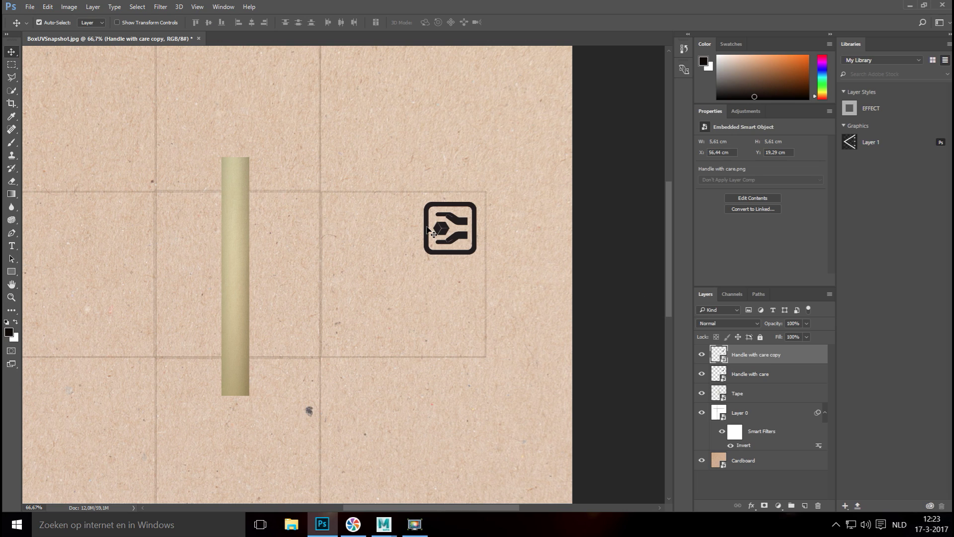
{"action": "key", "text": "ctrl+t"}
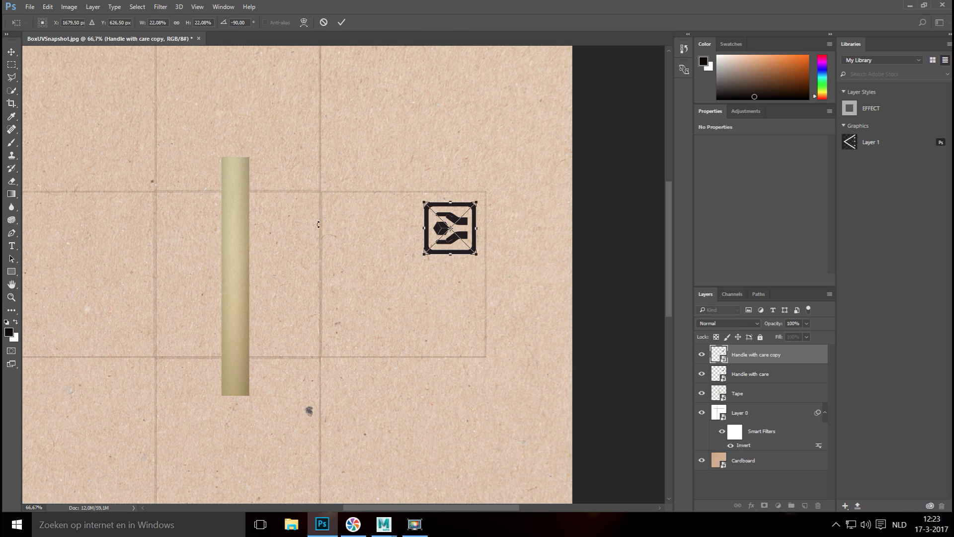
{"action": "left_click_drag", "start_coordinate": [445, 209], "coordinate": [127, 277]}
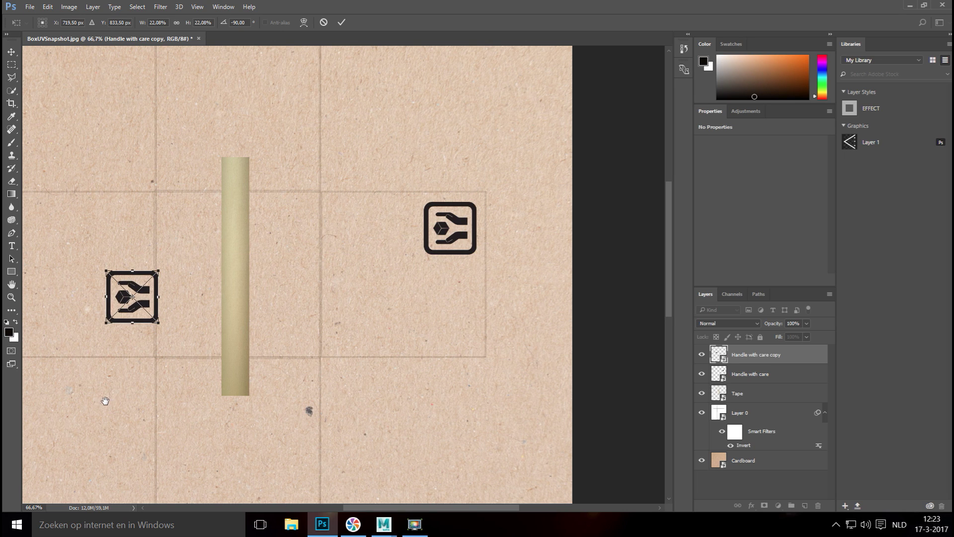
{"action": "left_click_drag", "start_coordinate": [104, 401], "coordinate": [404, 378]}
{"action": "left_click_drag", "start_coordinate": [432, 256], "coordinate": [258, 297]}
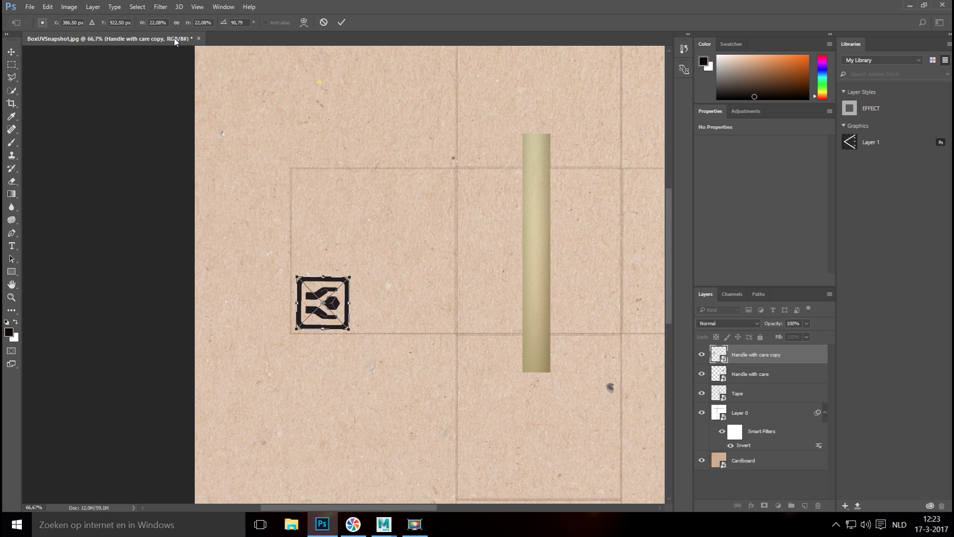
Set the rotation of the Handle with care copy to 90° and apply the transform
{"action": "left_click", "coordinate": [240, 22]}
{"action": "type", "text": "90"}
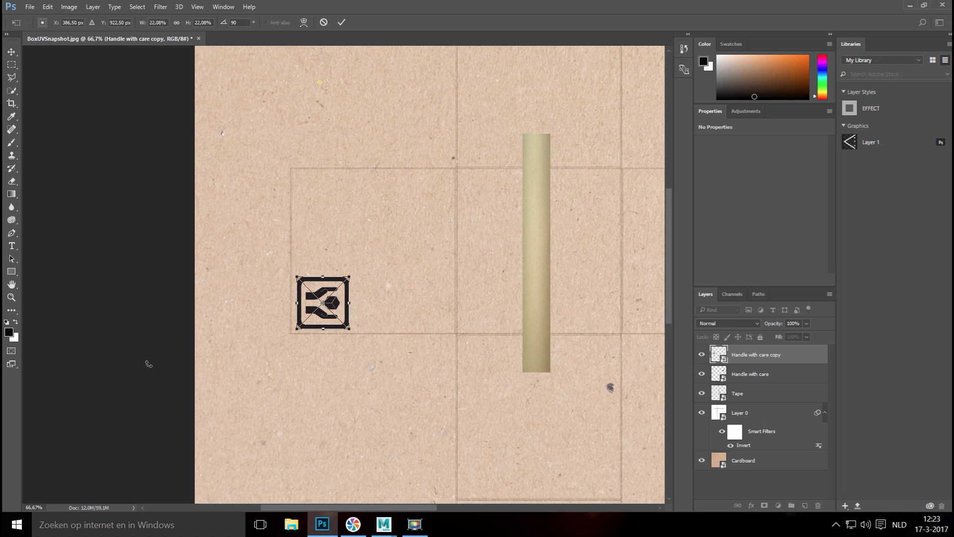
{"action": "left_click", "coordinate": [137, 7]}
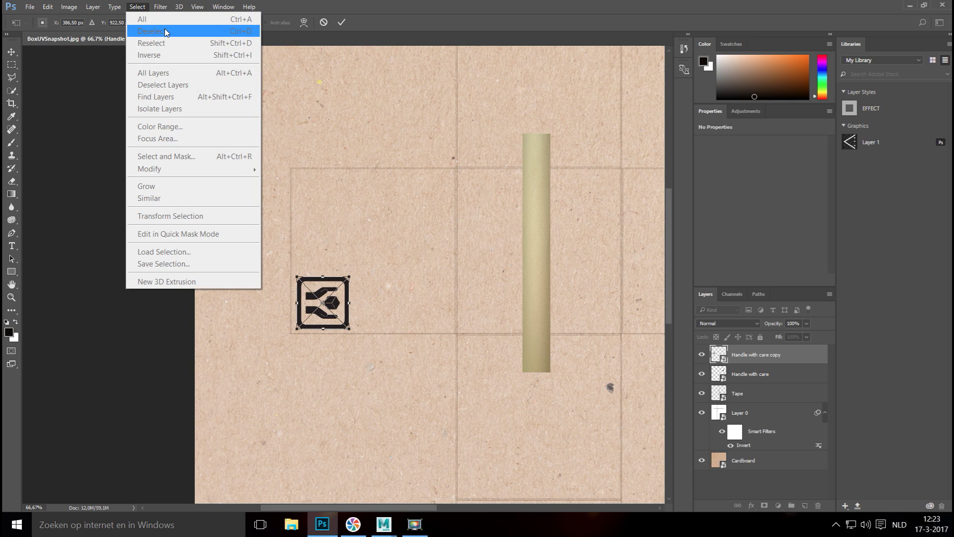
{"action": "left_click", "coordinate": [133, 336]}
{"action": "key", "text": "Return"}
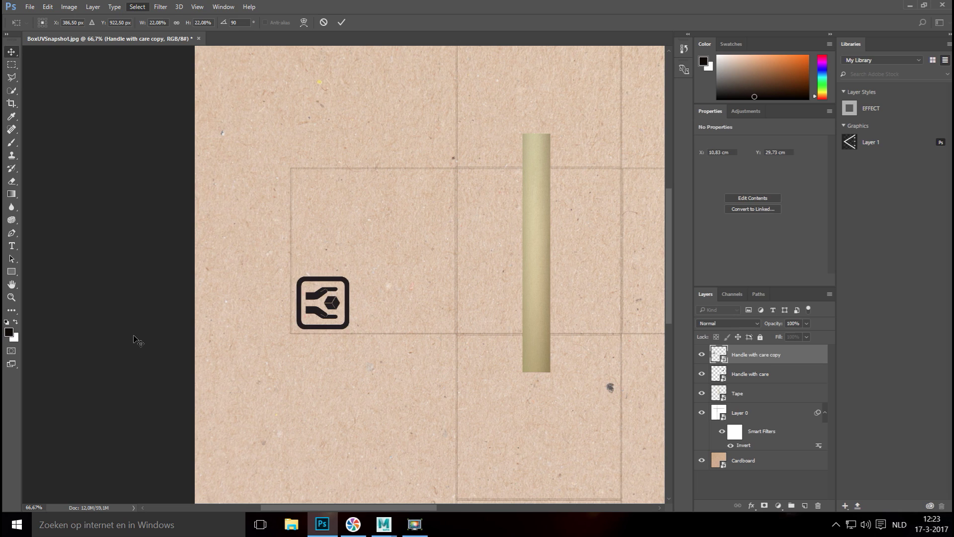
Nudge the Handle with care copy very slightly upward in the cross's left square
{"action": "left_click", "coordinate": [12, 297]}
{"action": "key", "text": "alt"}
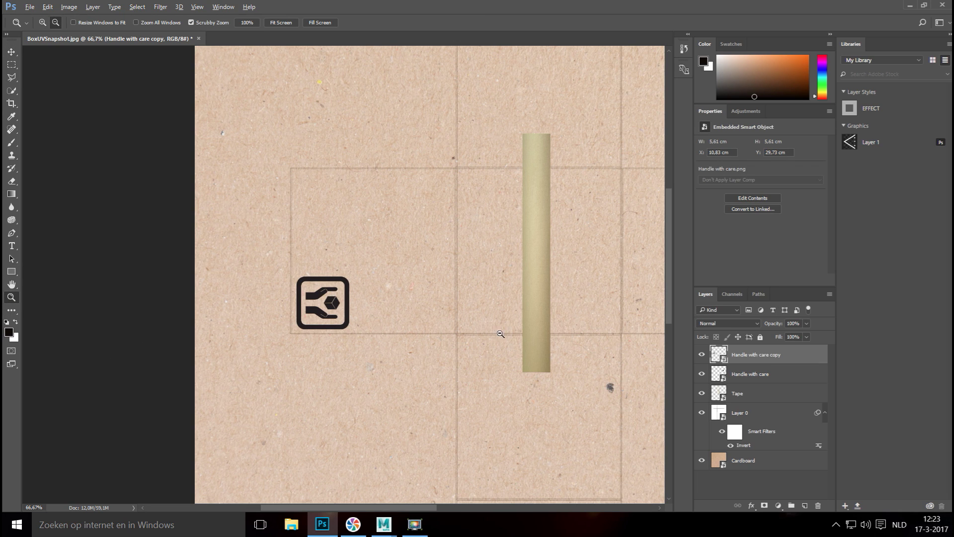
{"action": "left_click", "coordinate": [454, 302], "text": "alt"}
{"action": "left_click", "coordinate": [453, 302], "text": "alt"}
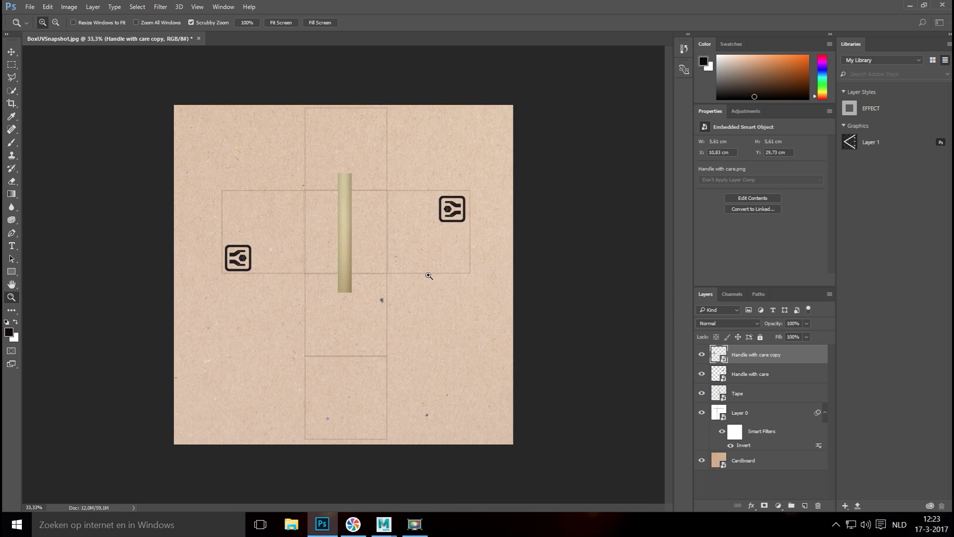
{"action": "left_click", "coordinate": [12, 51]}
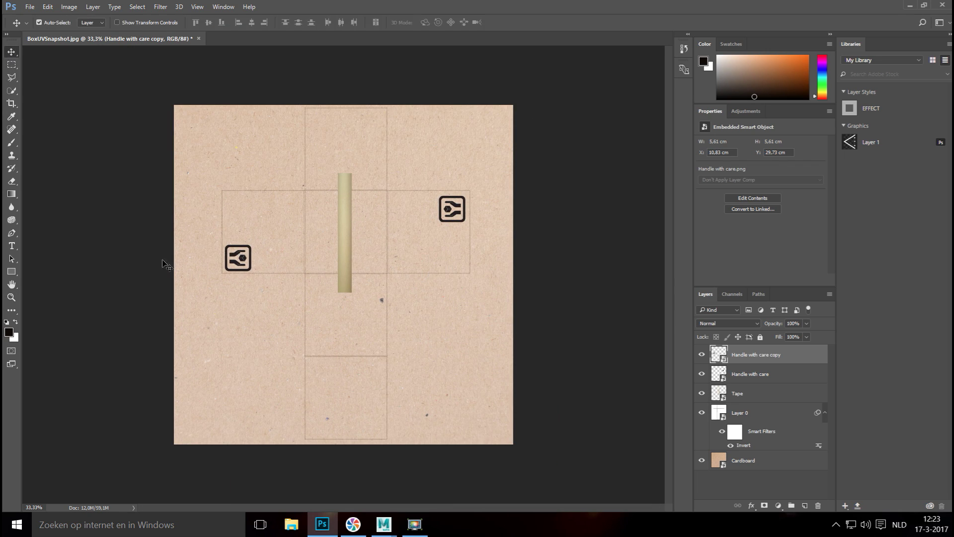
{"action": "left_click", "coordinate": [238, 259]}
{"action": "left_click_drag", "start_coordinate": [239, 258], "coordinate": [240, 251]}
{"action": "left_click_drag", "start_coordinate": [232, 285], "coordinate": [232, 290]}
{"action": "key", "text": "ctrl"}
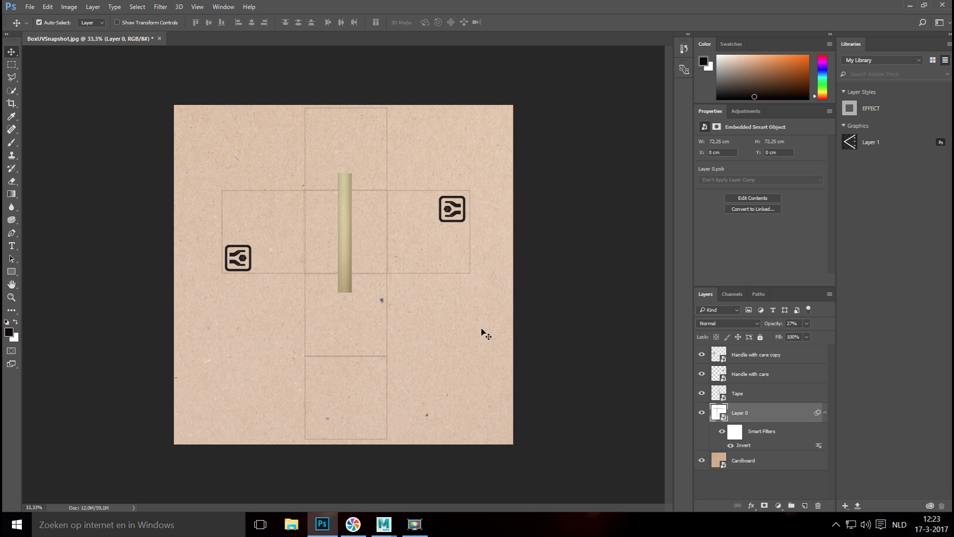
{"action": "left_click", "coordinate": [759, 356]}
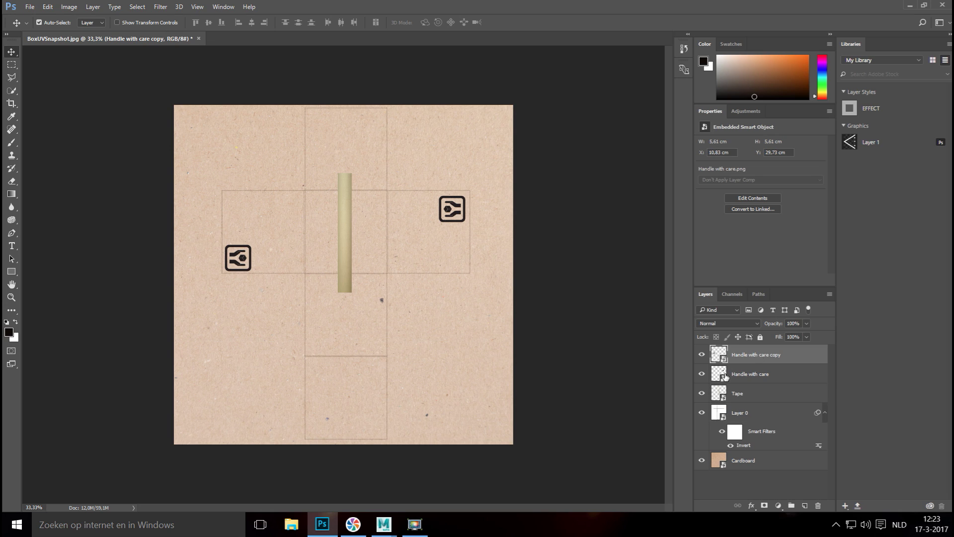
{"action": "left_click_drag", "start_coordinate": [235, 258], "coordinate": [233, 253]}
{"action": "left_click_drag", "start_coordinate": [242, 260], "coordinate": [240, 258]}
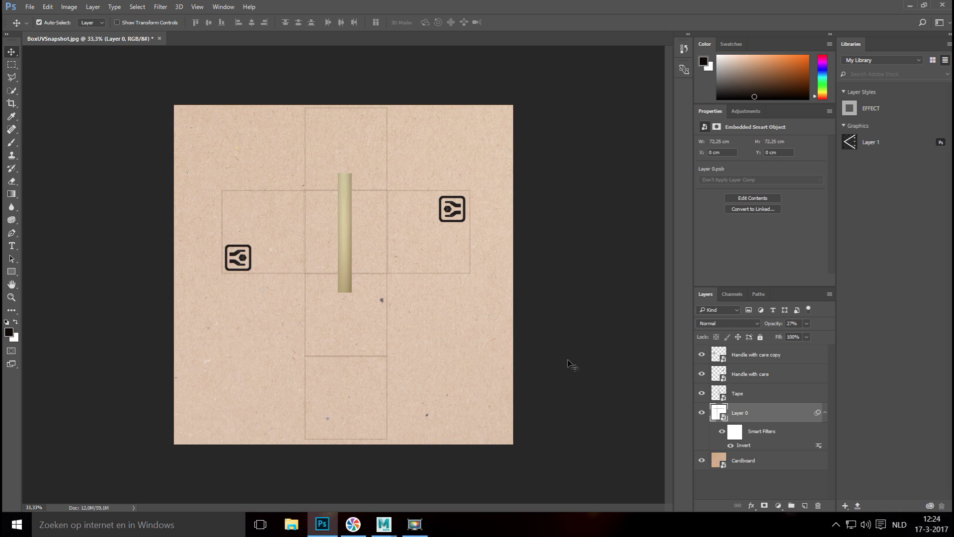
Try to shift the Handle with care copy further inside the left square, and undo the last move
{"action": "left_click", "coordinate": [748, 355]}
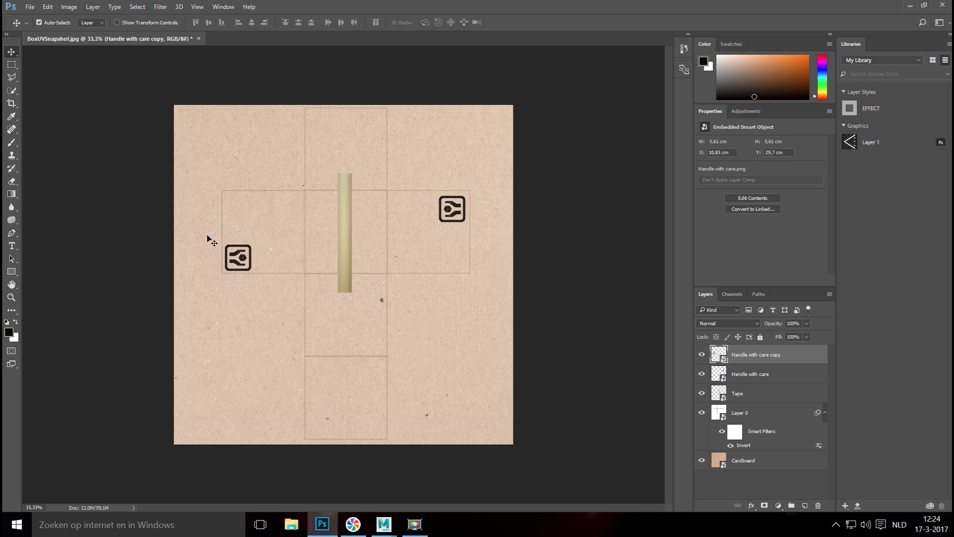
{"action": "left_click_drag", "start_coordinate": [233, 247], "coordinate": [231, 250]}
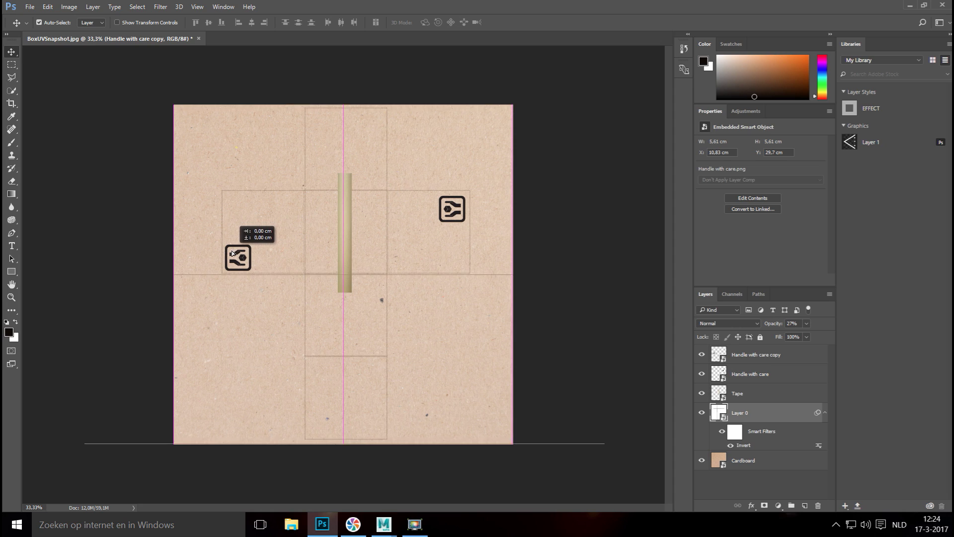
{"action": "left_click", "coordinate": [752, 358]}
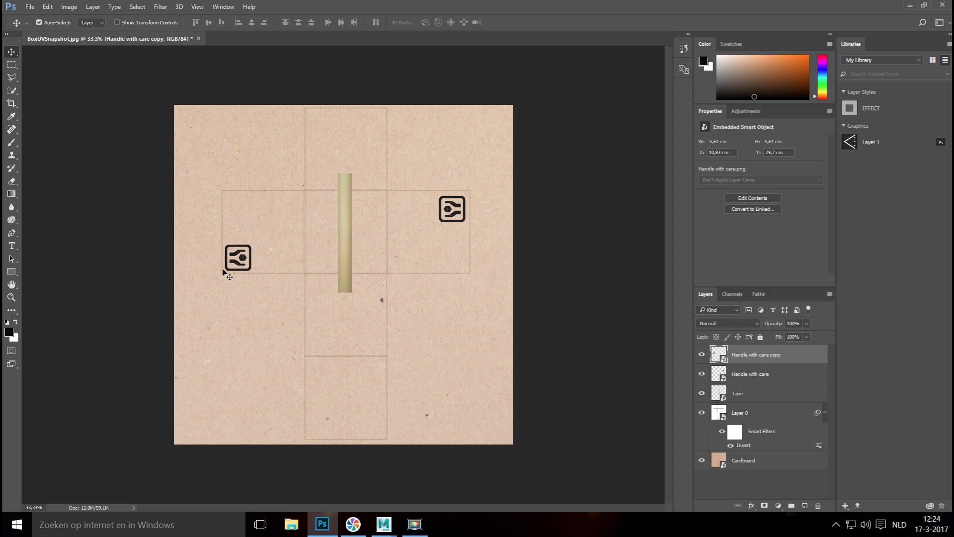
{"action": "left_click_drag", "start_coordinate": [237, 252], "coordinate": [240, 243]}
{"action": "key", "text": "ctrl+z"}
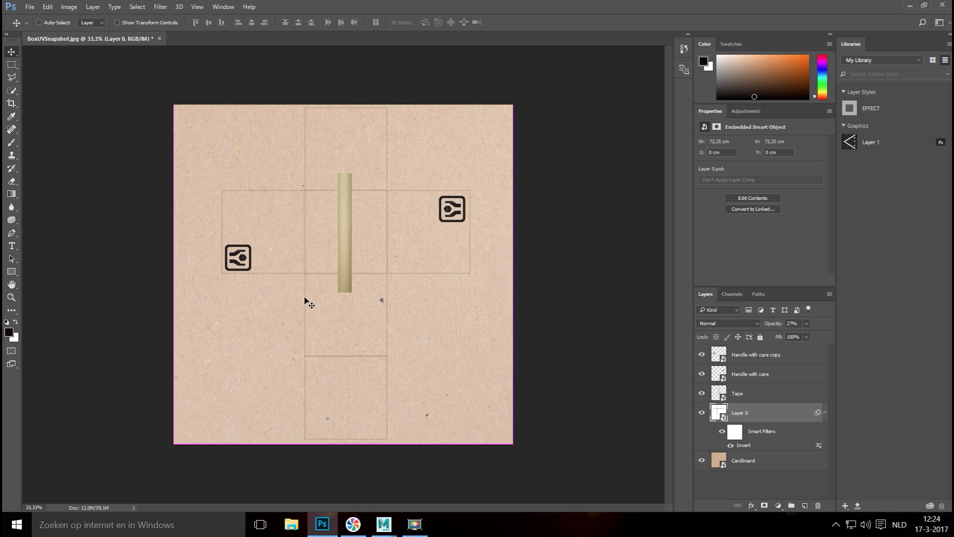
Move the Handle with care copy slightly inward from the left square's lower-left corner, to about X 388.5 px, Y 910.5 px, and apply it
{"action": "left_click", "coordinate": [11, 297]}
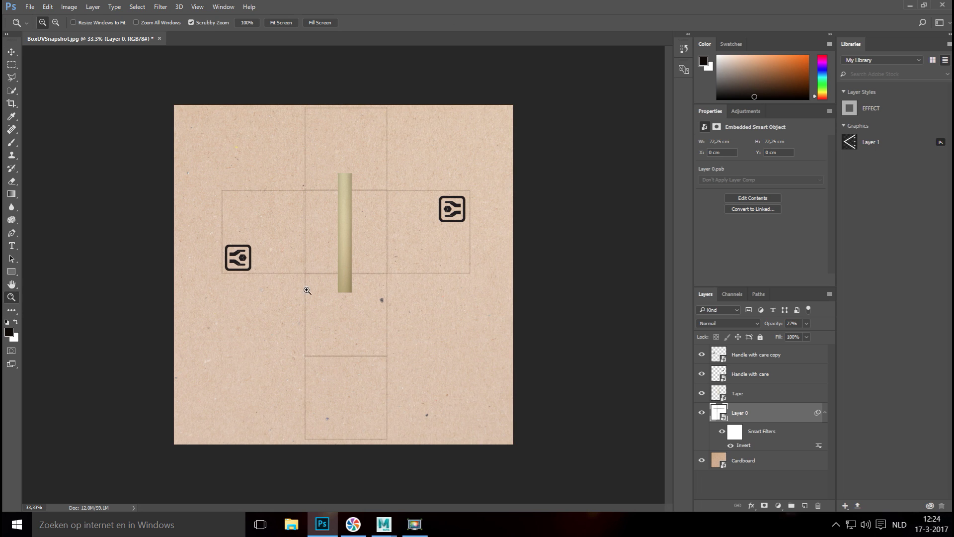
{"action": "left_click", "coordinate": [245, 264]}
{"action": "left_click_drag", "start_coordinate": [246, 264], "coordinate": [843, 348]}
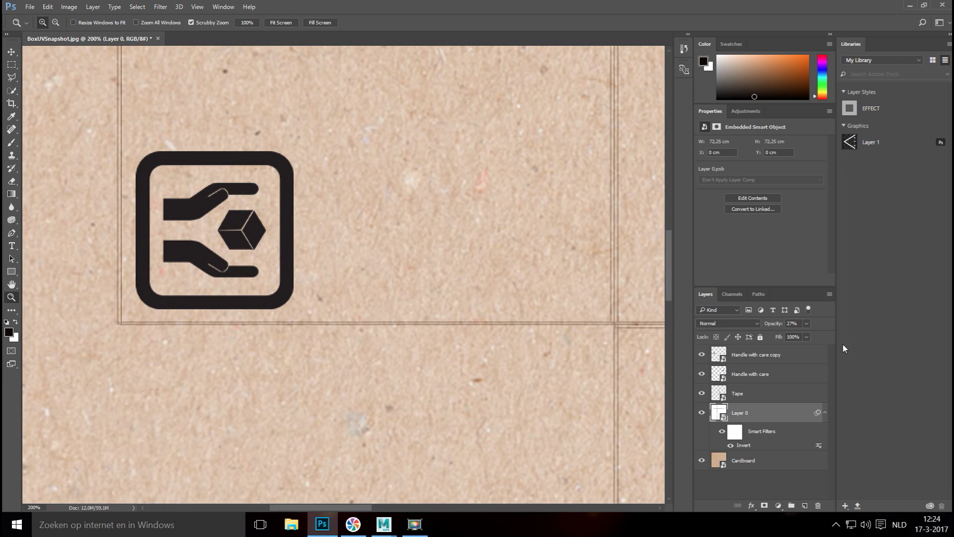
{"action": "left_click", "coordinate": [736, 356]}
{"action": "key", "text": "ctrl+t"}
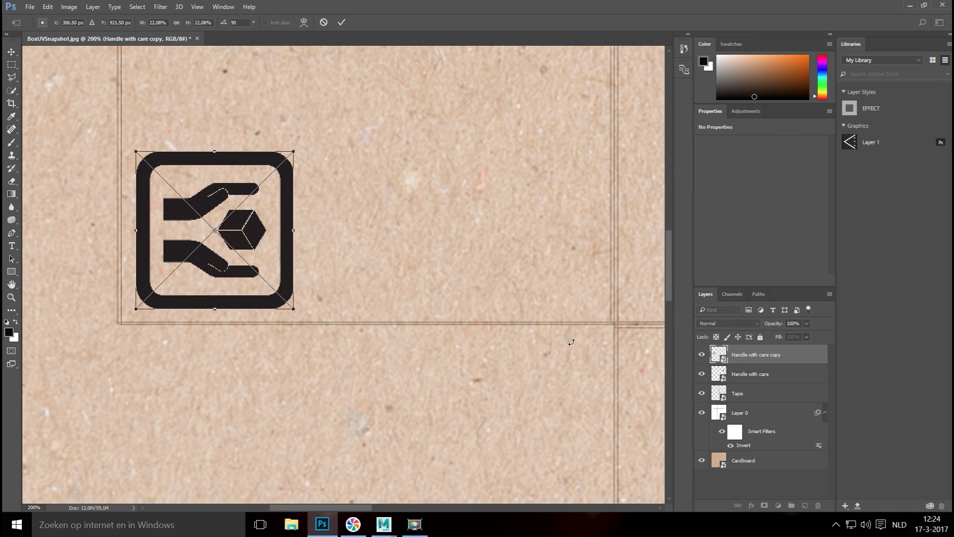
{"action": "left_click_drag", "start_coordinate": [215, 164], "coordinate": [216, 153]}
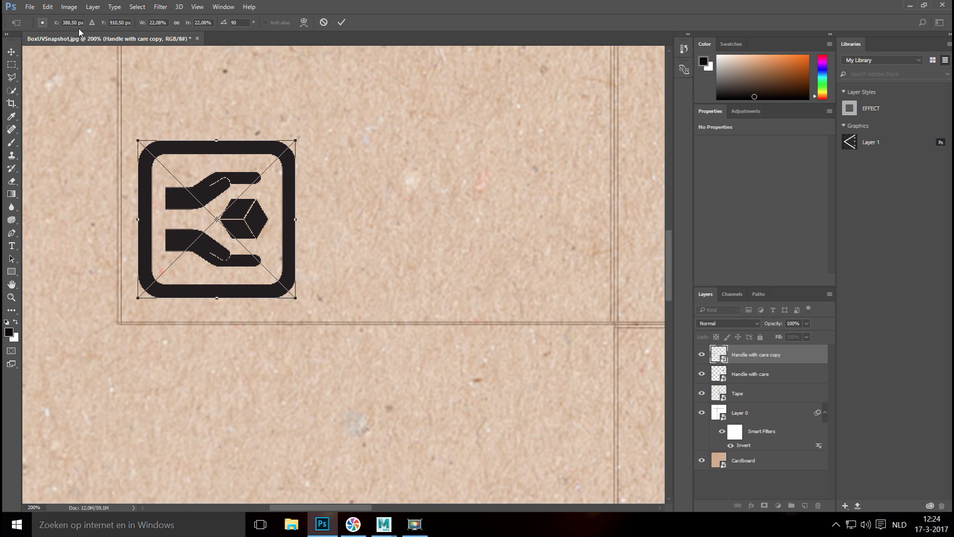
{"action": "left_click", "coordinate": [137, 7]}
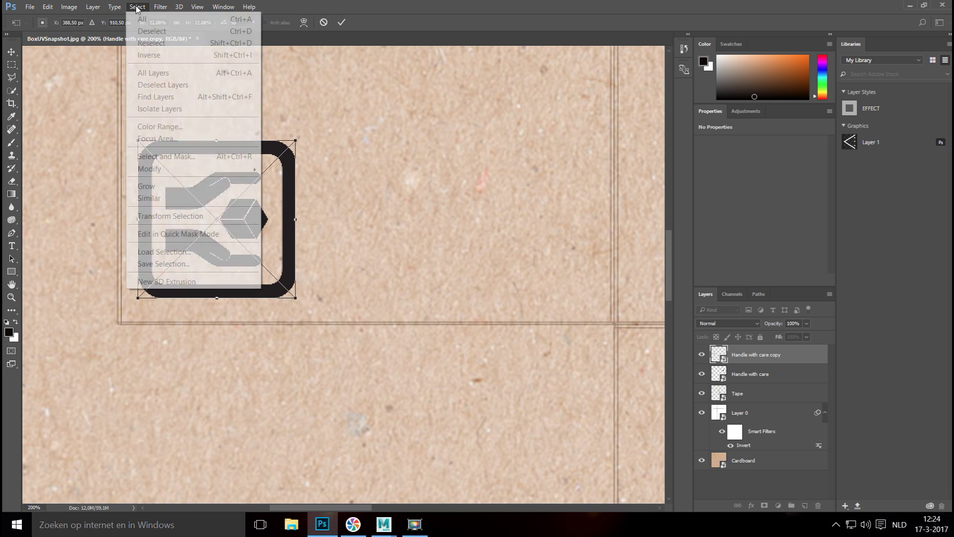
{"action": "left_click", "coordinate": [164, 31]}
{"action": "key", "text": "Return"}
Add a new layer above the Handle with care copy and place the Bar Code image into it as an embedded object
{"action": "key", "text": "z"}
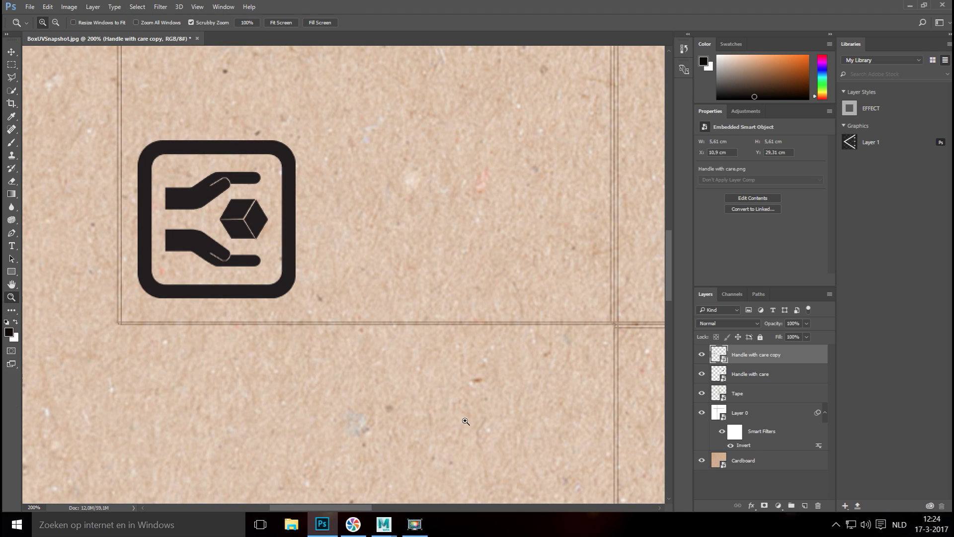
{"action": "left_click", "coordinate": [488, 385], "text": "alt"}
{"action": "left_click", "coordinate": [487, 385], "text": "alt"}
{"action": "left_click", "coordinate": [487, 387], "text": "alt"}
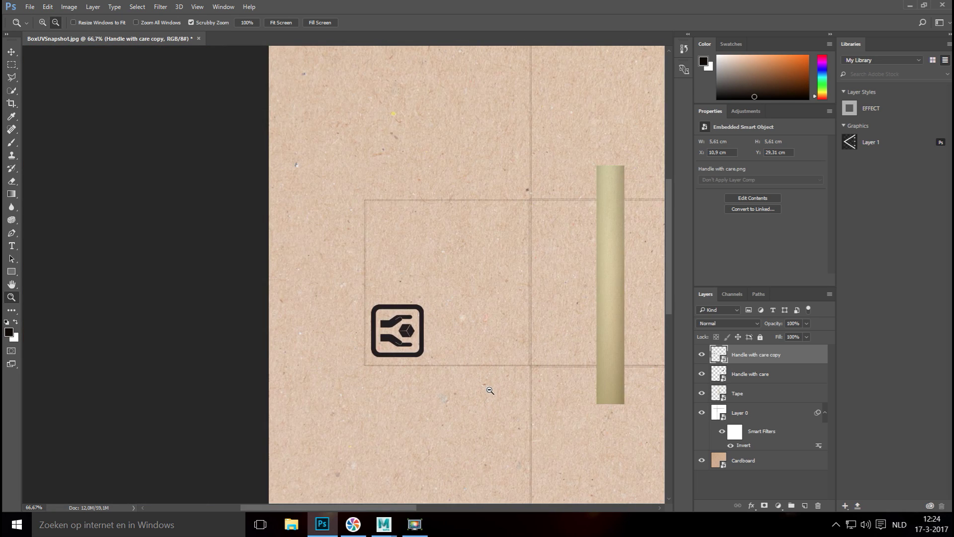
{"action": "left_click", "coordinate": [490, 389], "text": "alt"}
{"action": "left_click", "coordinate": [490, 390], "text": "alt"}
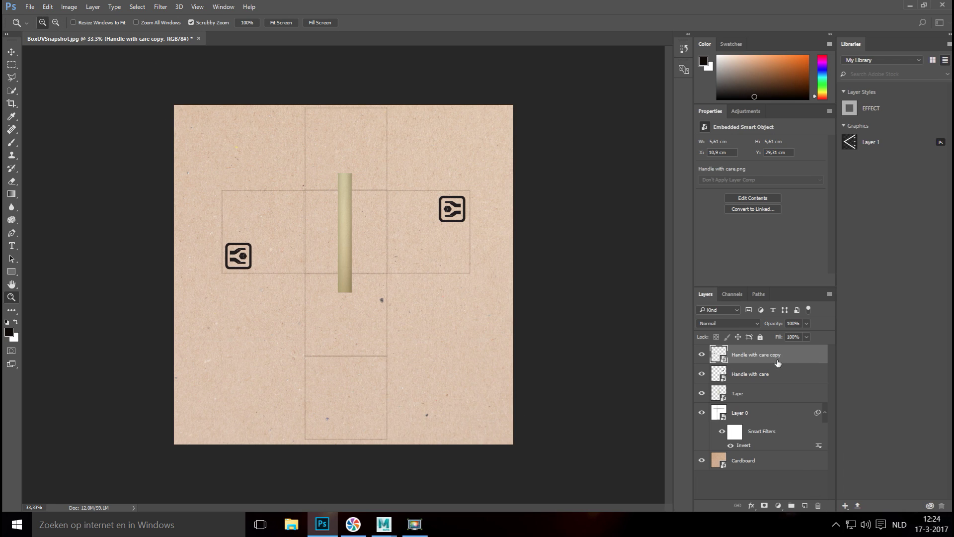
{"action": "left_click", "coordinate": [804, 505]}
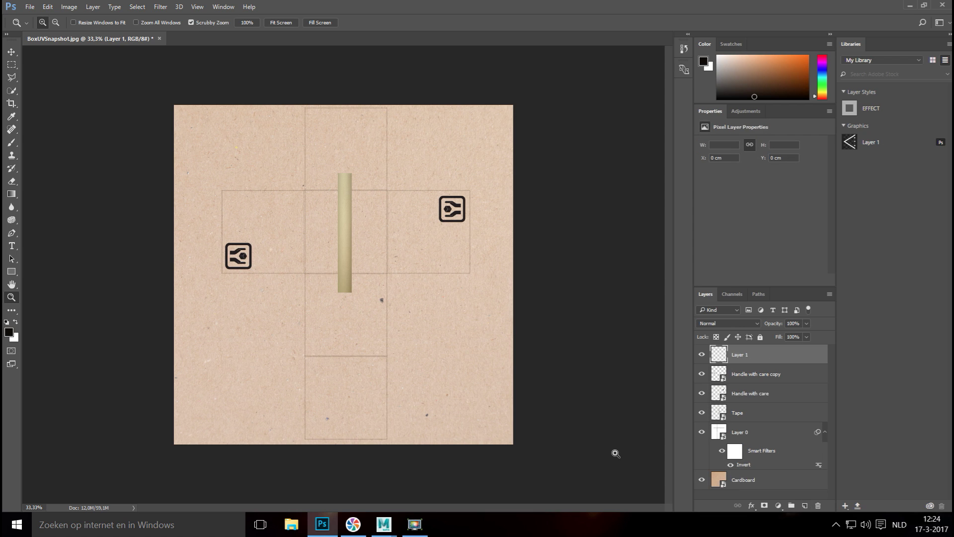
{"action": "left_click", "coordinate": [30, 7]}
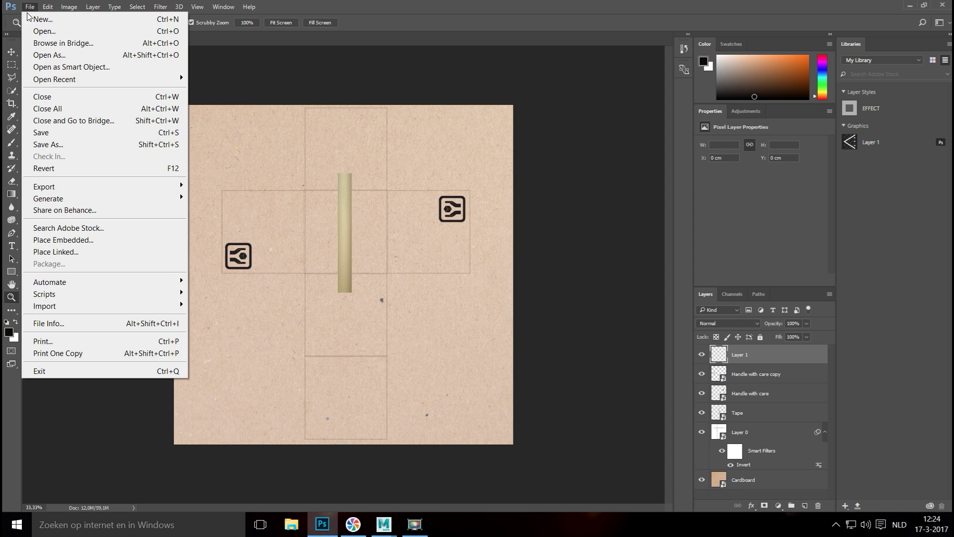
{"action": "left_click", "coordinate": [90, 239]}
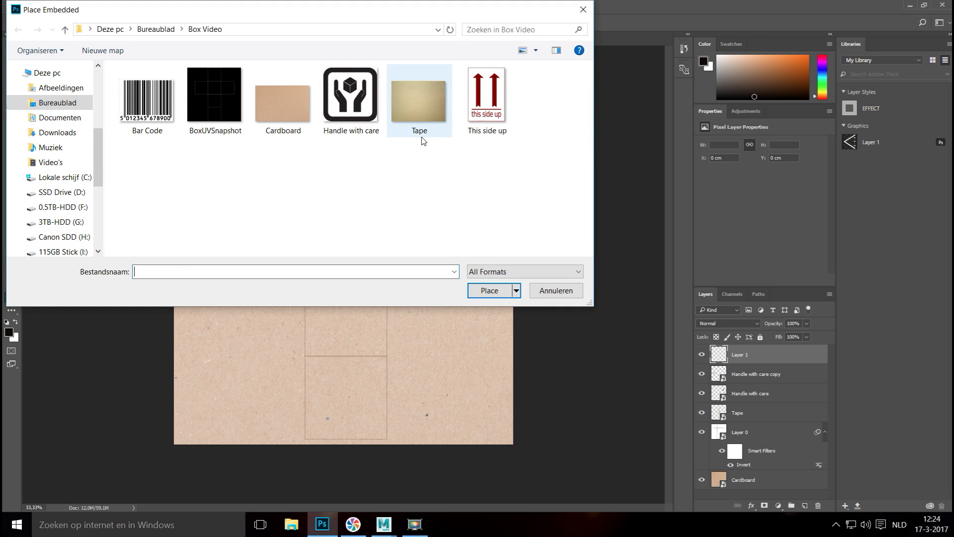
{"action": "left_click", "coordinate": [163, 110]}
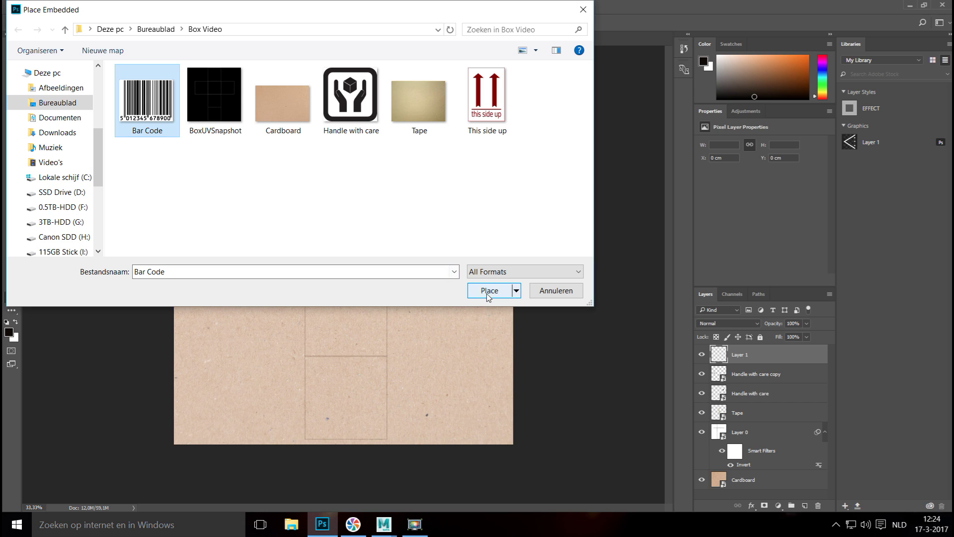
{"action": "left_click", "coordinate": [486, 292]}
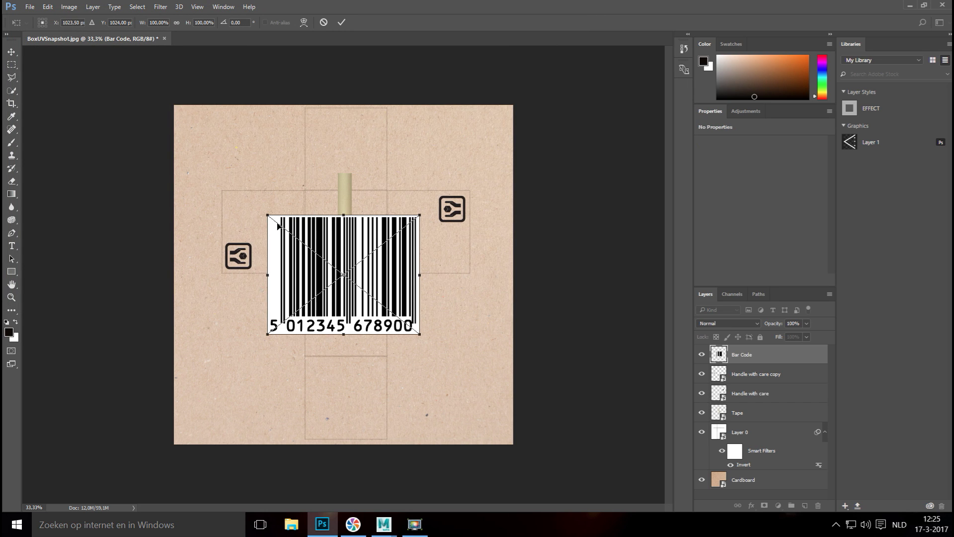
Scale the bar code to about 36%, move it beside the tape, and set its rotation to -90°
{"action": "left_click_drag", "start_coordinate": [267, 214], "coordinate": [361, 294]}
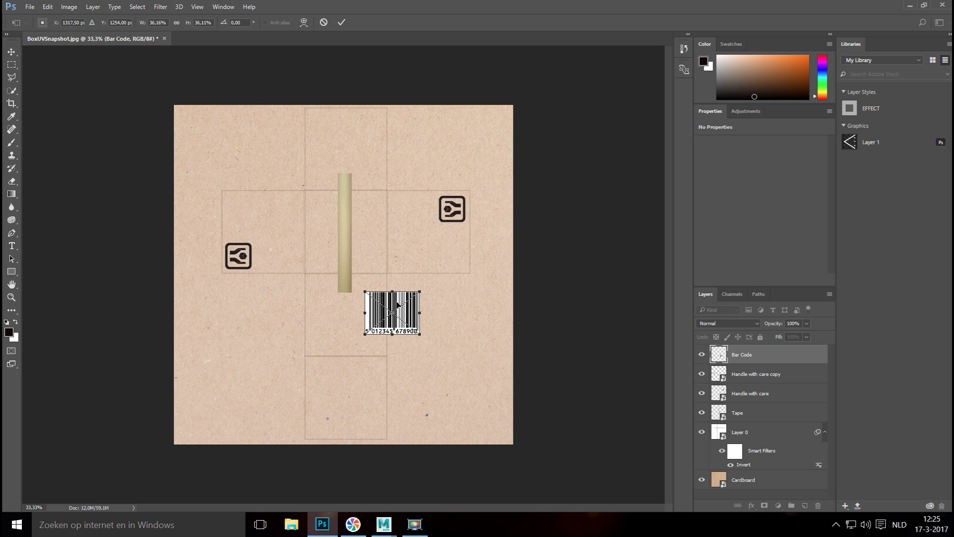
{"action": "left_click_drag", "start_coordinate": [409, 314], "coordinate": [395, 170]}
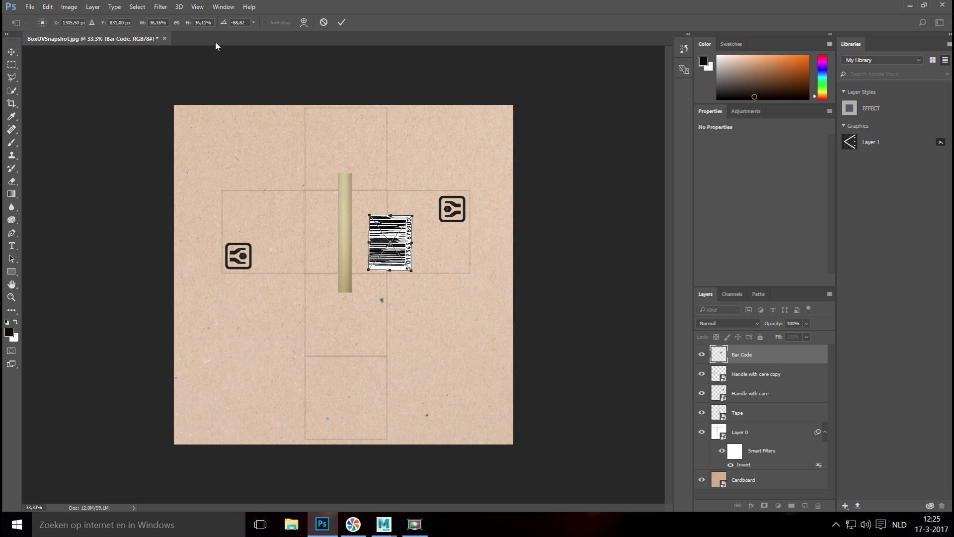
{"action": "double_click", "coordinate": [248, 23]}
{"action": "type", "text": "-90"}
{"action": "key", "text": "Return"}
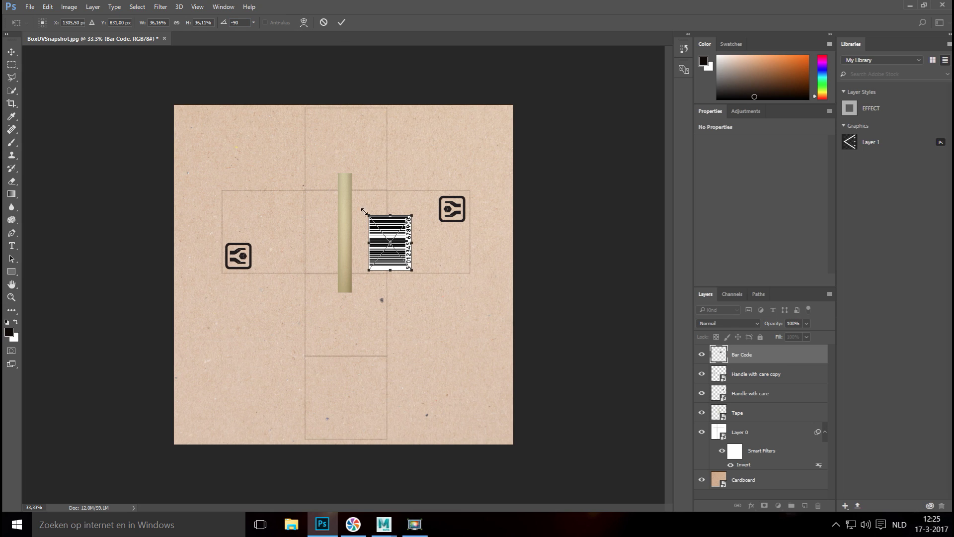
Shrink the bar code to about 17% across the fold between the centre and right squares, about X 1283 px, Y 851.5 px, and apply it
{"action": "left_click_drag", "start_coordinate": [367, 213], "coordinate": [388, 245]}
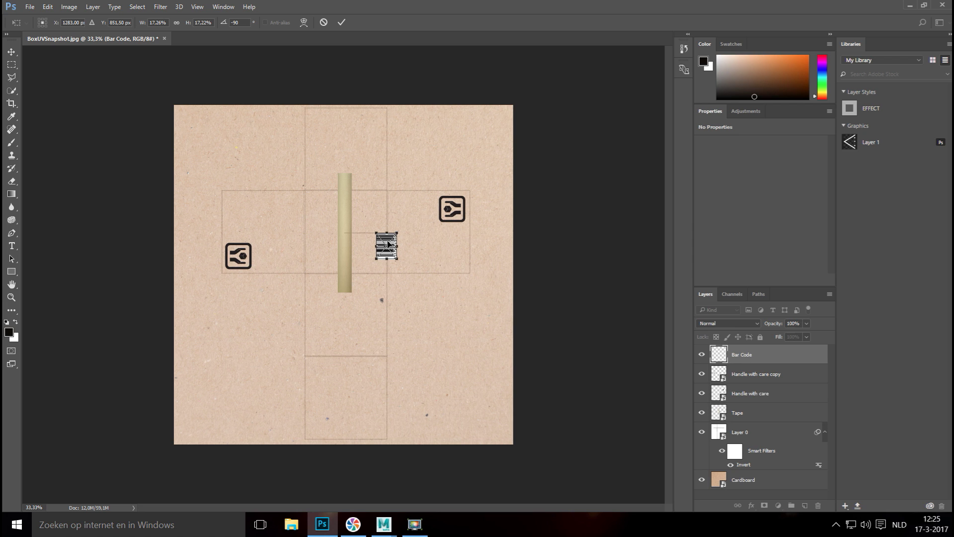
{"action": "left_click", "coordinate": [11, 297]}
{"action": "left_click", "coordinate": [430, 197]}
{"action": "left_click_drag", "start_coordinate": [398, 245], "coordinate": [446, 325]}
{"action": "scroll", "coordinate": [447, 332], "scroll_direction": "down", "scroll_amount": 1}
{"action": "scroll", "coordinate": [451, 336], "scroll_direction": "up", "scroll_amount": 2}
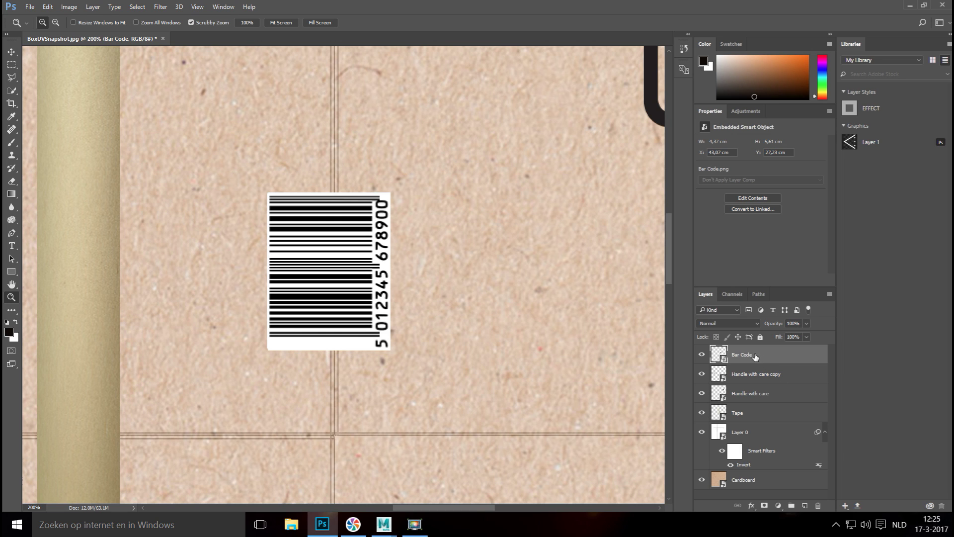
Add a new layer above the bar code and place the This side up image into it as an embedded object
{"action": "left_click", "coordinate": [33, 8]}
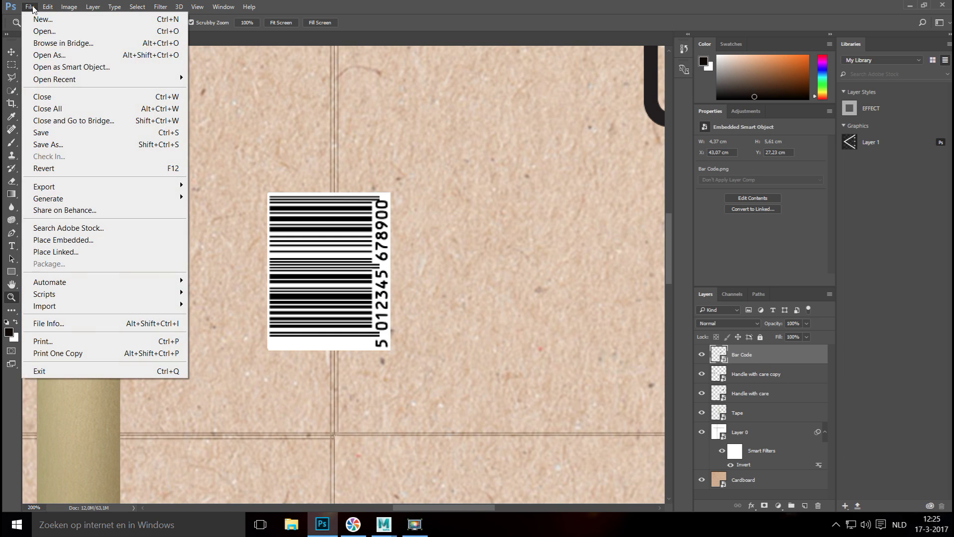
{"action": "left_click", "coordinate": [805, 505]}
{"action": "scroll", "coordinate": [24, 97], "scroll_direction": "up", "scroll_amount": 2}
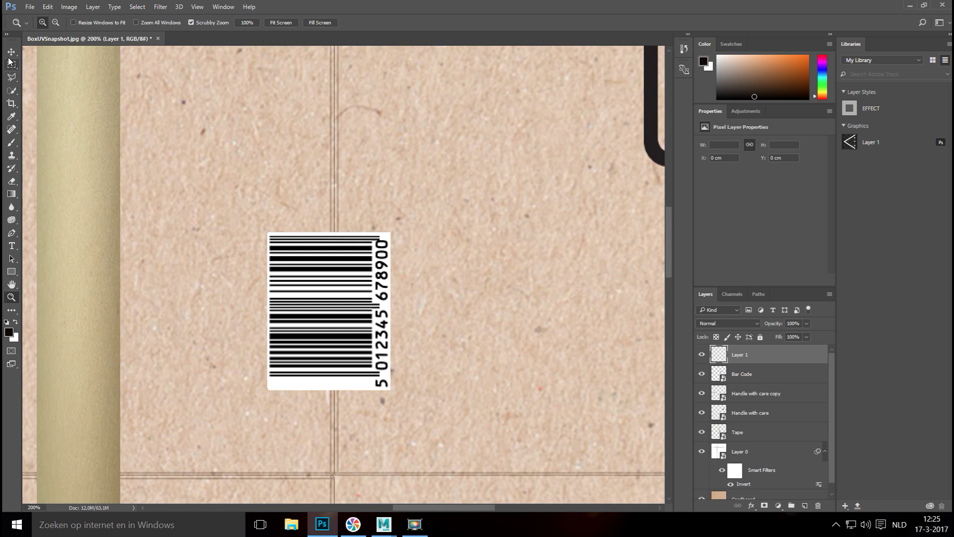
{"action": "left_click", "coordinate": [30, 7]}
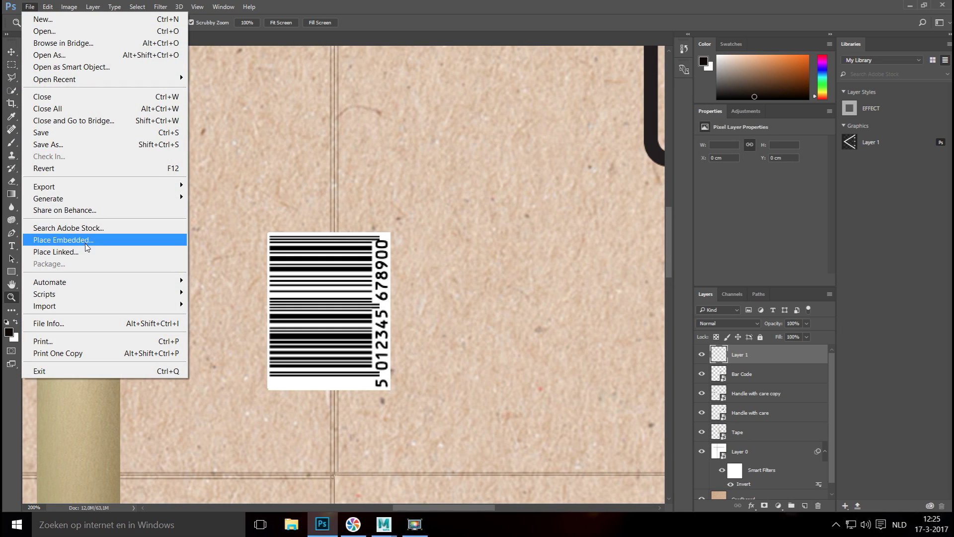
{"action": "left_click", "coordinate": [63, 240]}
{"action": "left_click", "coordinate": [489, 105]}
{"action": "left_click", "coordinate": [486, 291]}
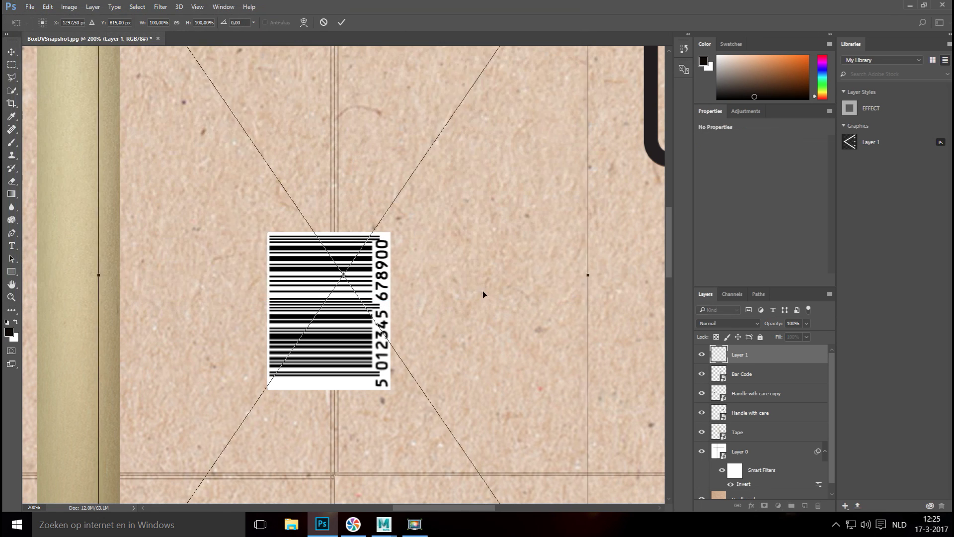
{"action": "left_click", "coordinate": [12, 297]}
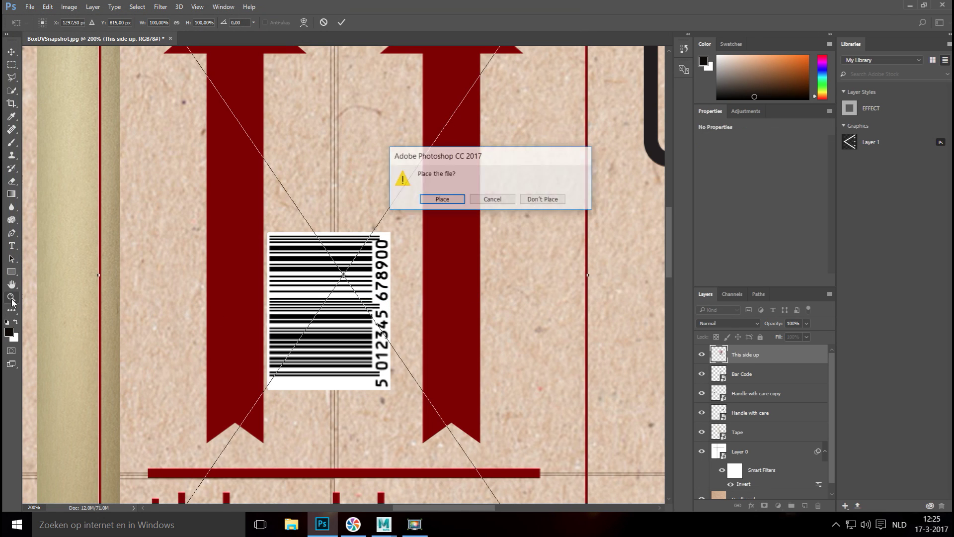
{"action": "key", "text": "Return"}
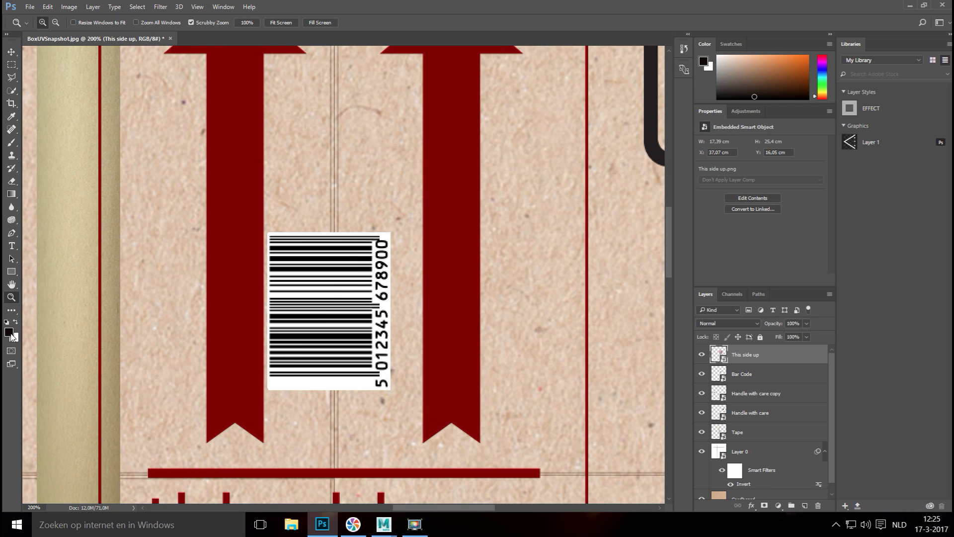
Scale the This side up label to about 32% and move it into the square below the centre, about X 910 px, Y 1351.5 px
{"action": "left_click", "coordinate": [366, 372], "text": "alt"}
{"action": "left_click", "coordinate": [366, 371], "text": "alt"}
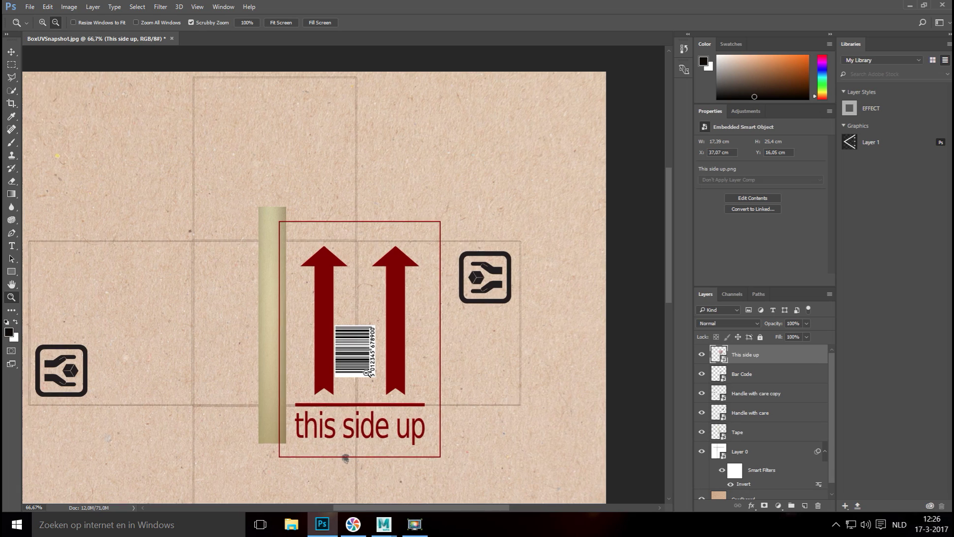
{"action": "left_click", "coordinate": [366, 372], "text": "alt"}
{"action": "left_click", "coordinate": [360, 389], "text": "alt"}
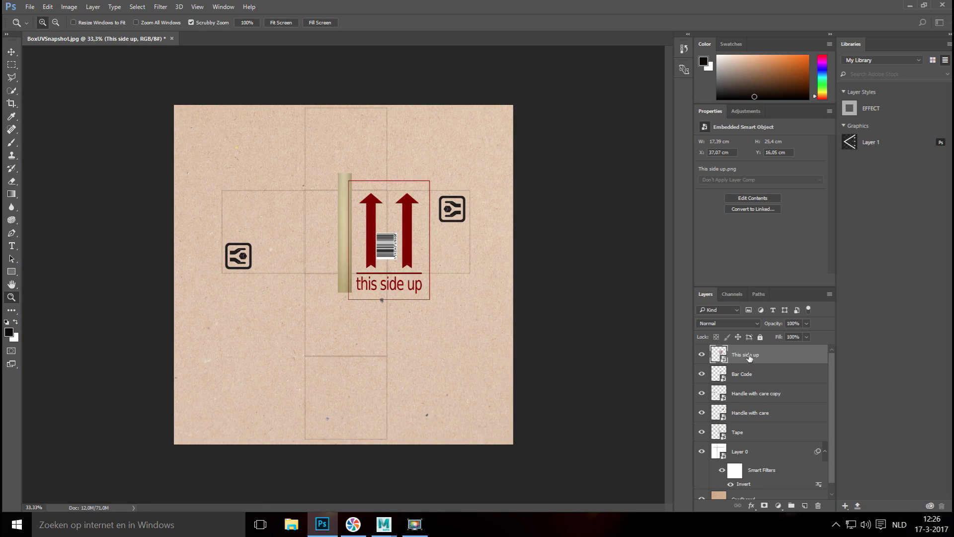
{"action": "left_click", "coordinate": [10, 52]}
{"action": "key", "text": "ctrl+t"}
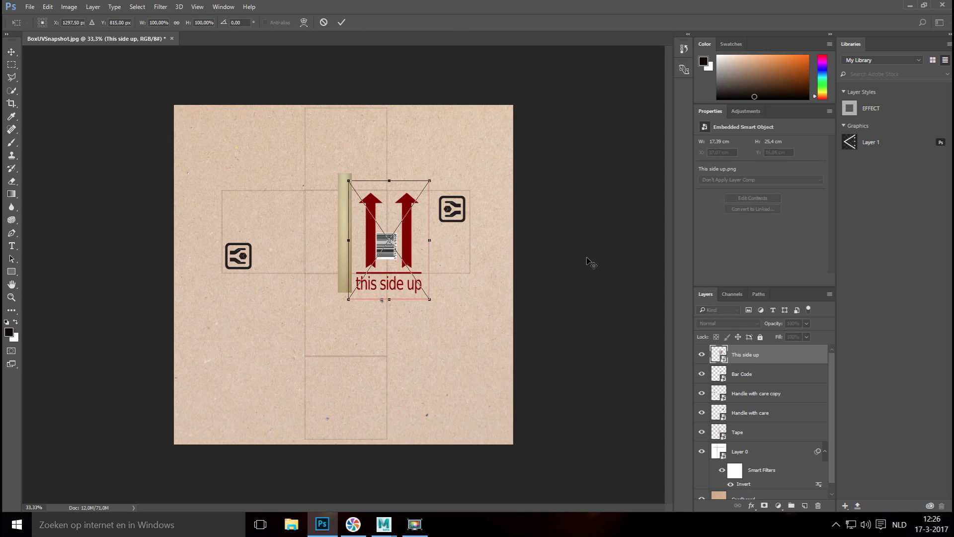
{"action": "left_click_drag", "start_coordinate": [388, 190], "coordinate": [326, 320]}
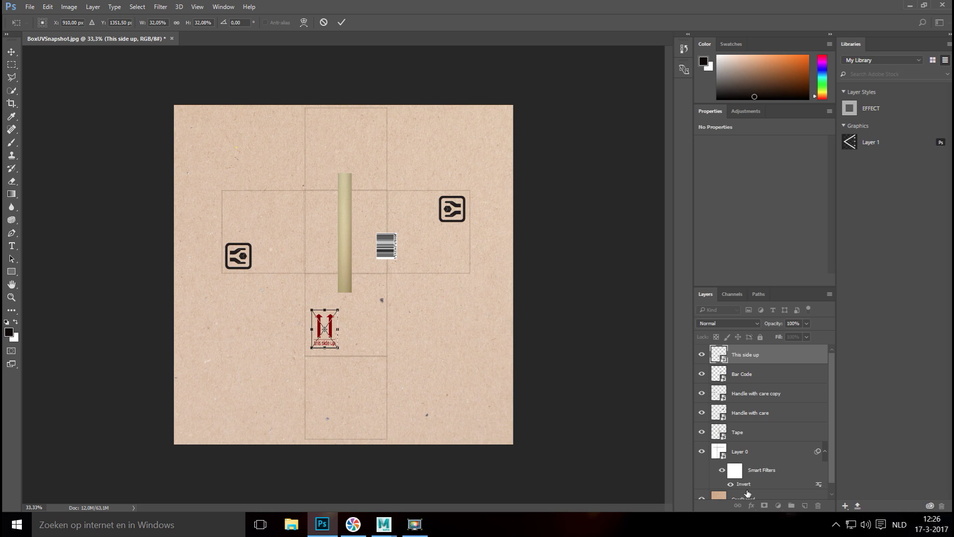
{"action": "key", "text": "Return"}
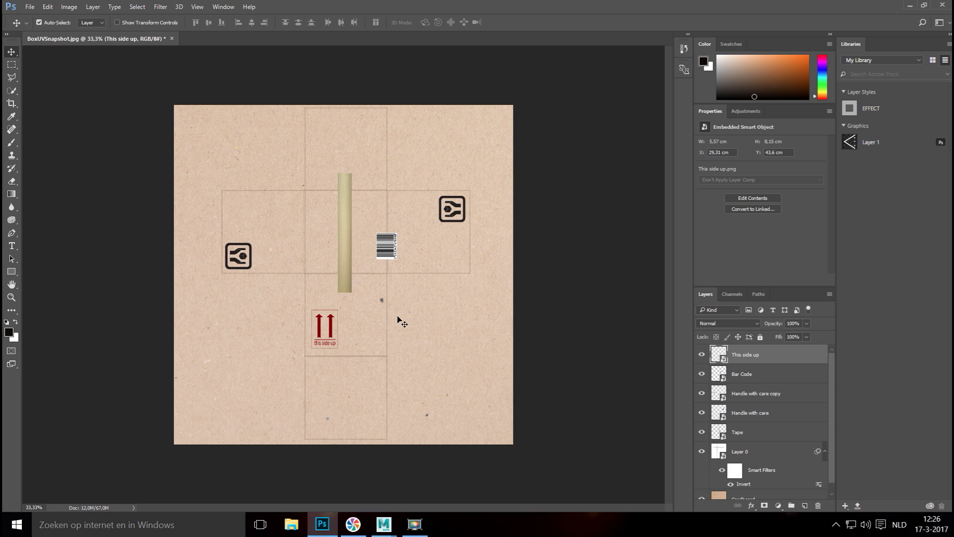
Add a new layer named Smudge above the This side up layer and activate the Brush tool
{"action": "scroll", "coordinate": [744, 452], "scroll_direction": "down", "scroll_amount": 1}
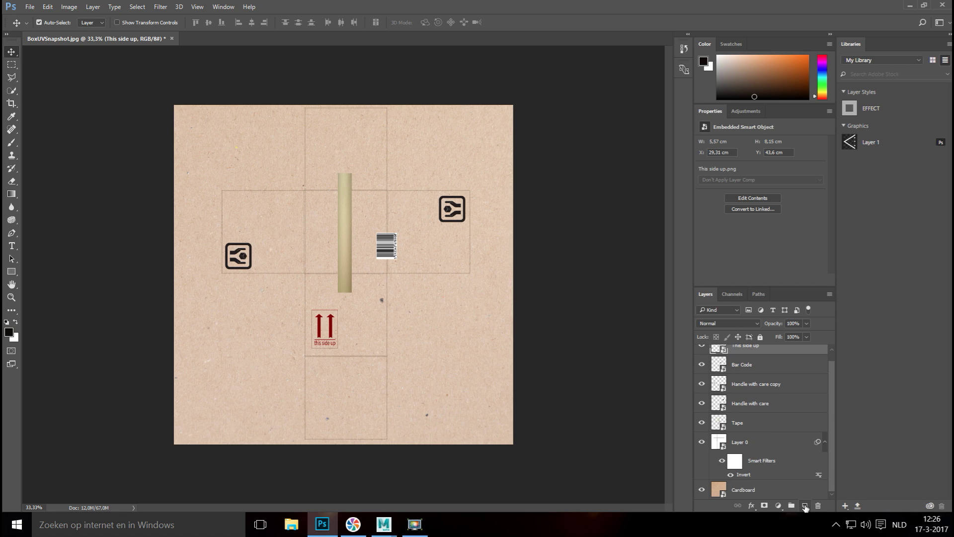
{"action": "left_click", "coordinate": [805, 505]}
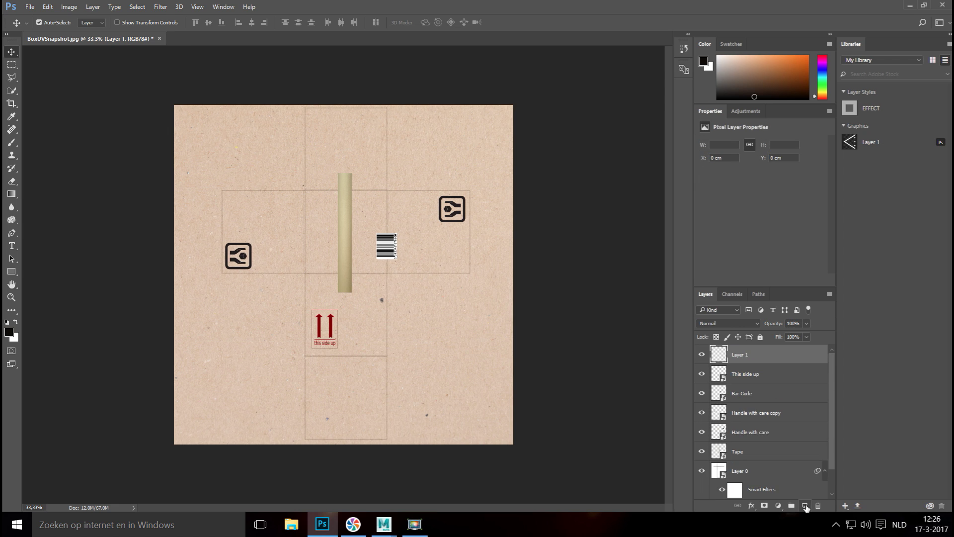
{"action": "double_click", "coordinate": [757, 354]}
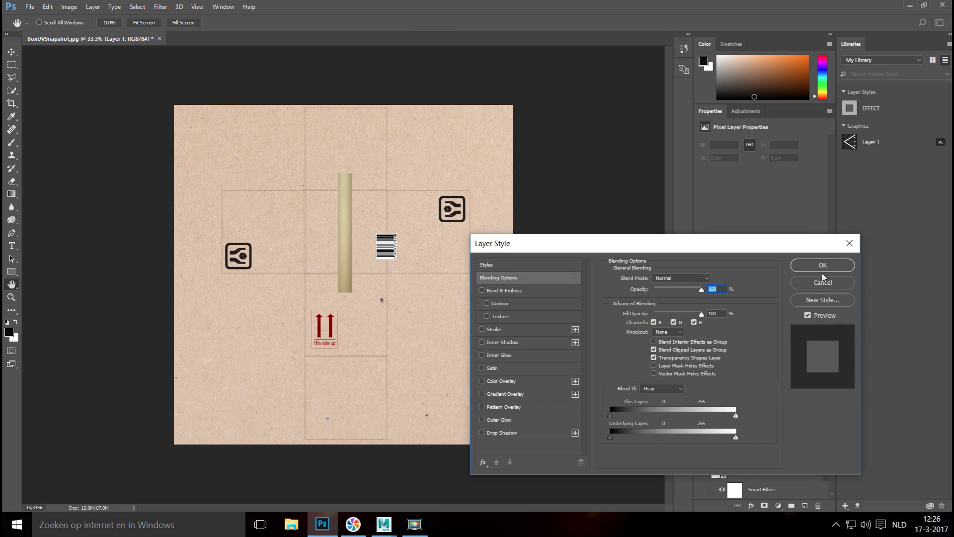
{"action": "left_click", "coordinate": [821, 281]}
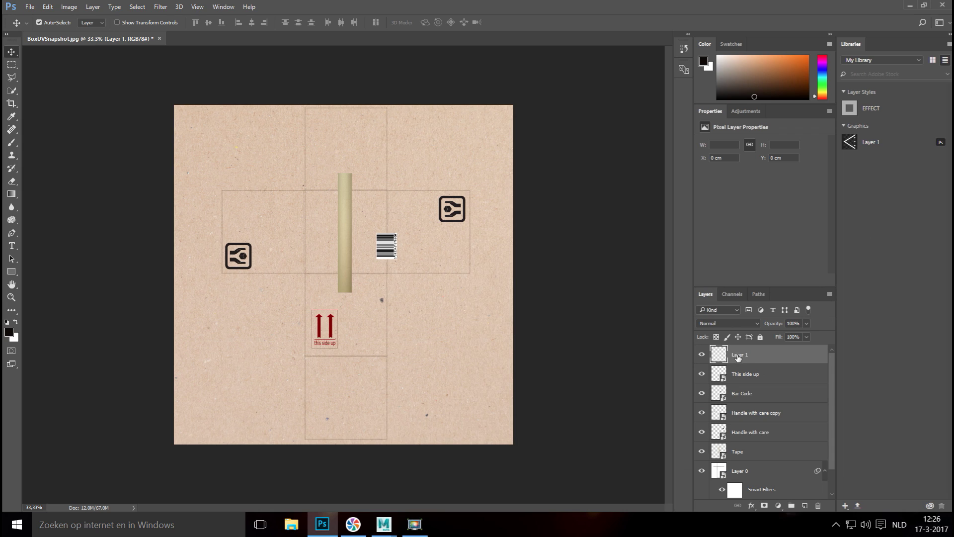
{"action": "double_click", "coordinate": [740, 355]}
{"action": "type", "text": "Smudge"}
{"action": "key", "text": "Return"}
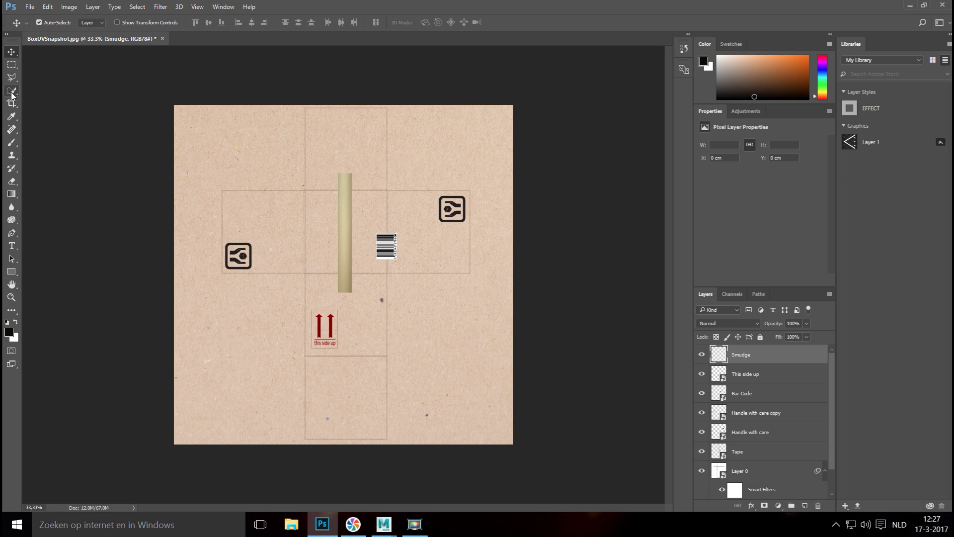
{"action": "left_click", "coordinate": [11, 142]}
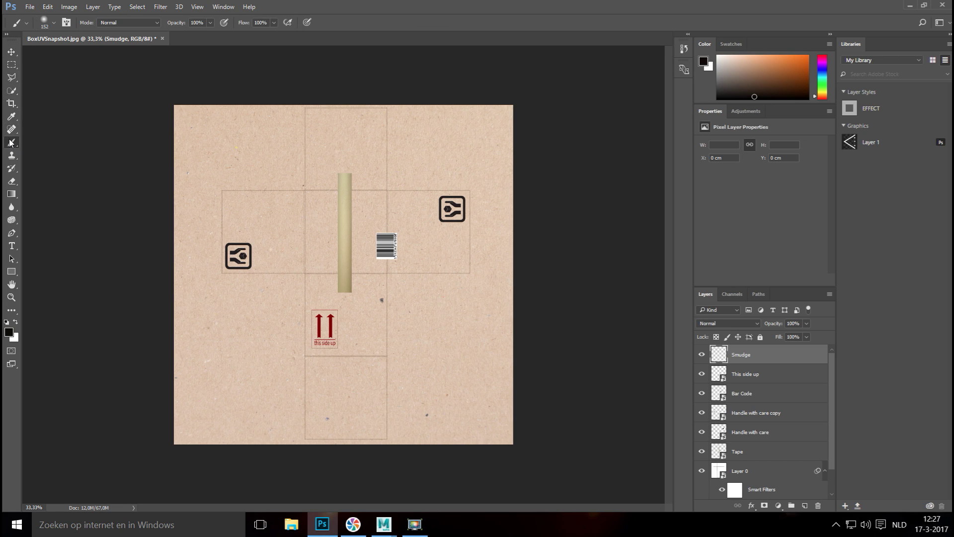
Paint straight black strokes with the soft 152 px brush across the full canvas width, along the upper and lower folds of the centre square
{"action": "left_click", "coordinate": [55, 23]}
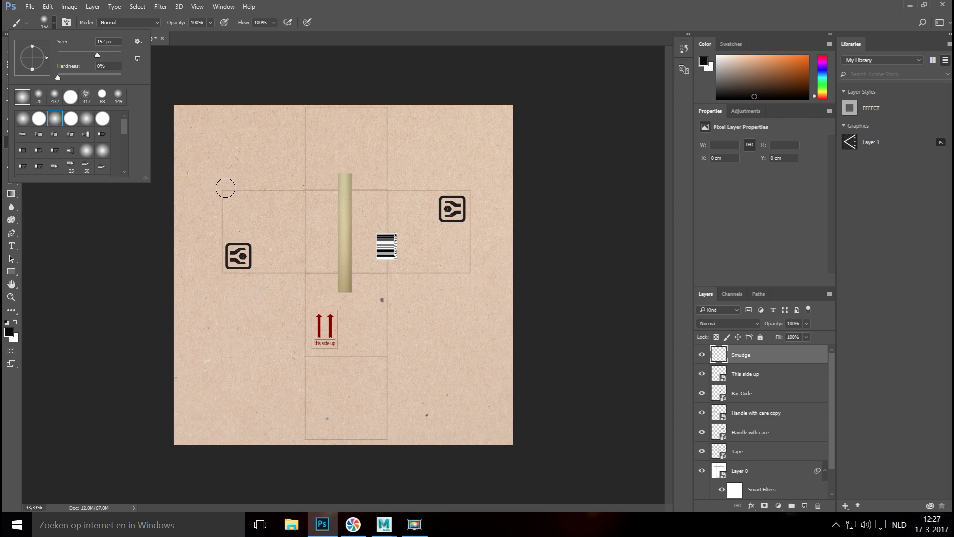
{"action": "left_click", "coordinate": [173, 189]}
{"action": "left_click", "coordinate": [174, 188]}
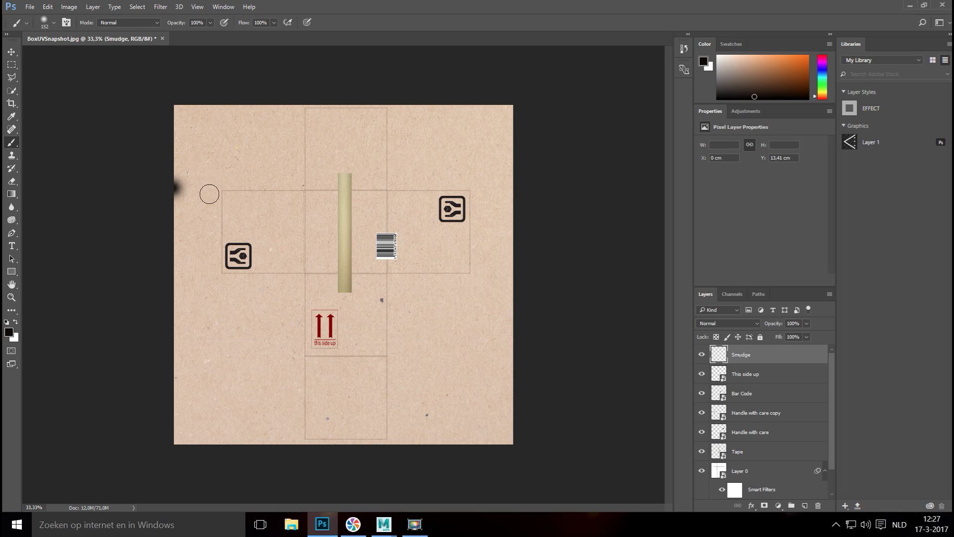
{"action": "left_click", "coordinate": [513, 188], "text": "shift"}
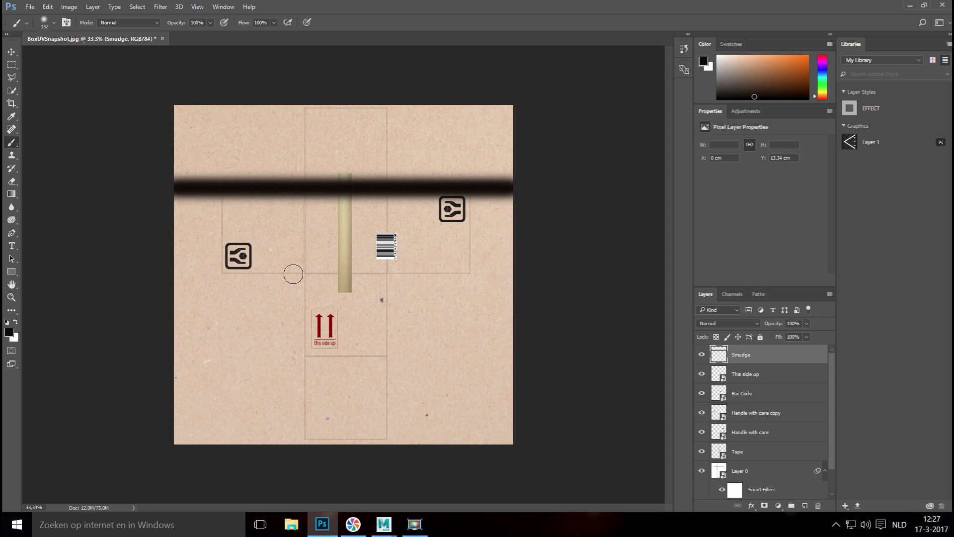
{"action": "left_click", "coordinate": [171, 274]}
{"action": "left_click", "coordinate": [512, 273], "text": "shift"}
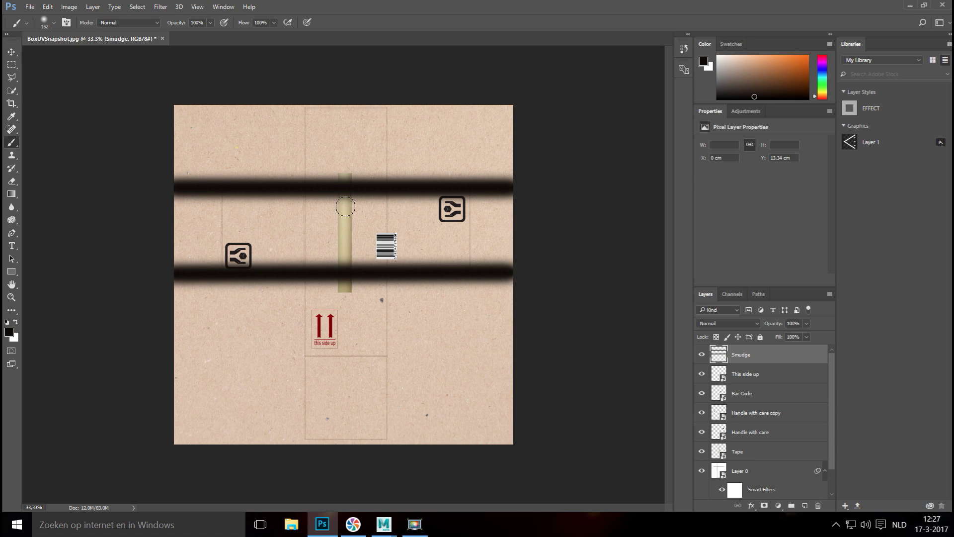
Paint two straight vertical black strokes down the canvas along both long side folds of the UV layout's centre column
{"action": "left_click", "coordinate": [301, 105]}
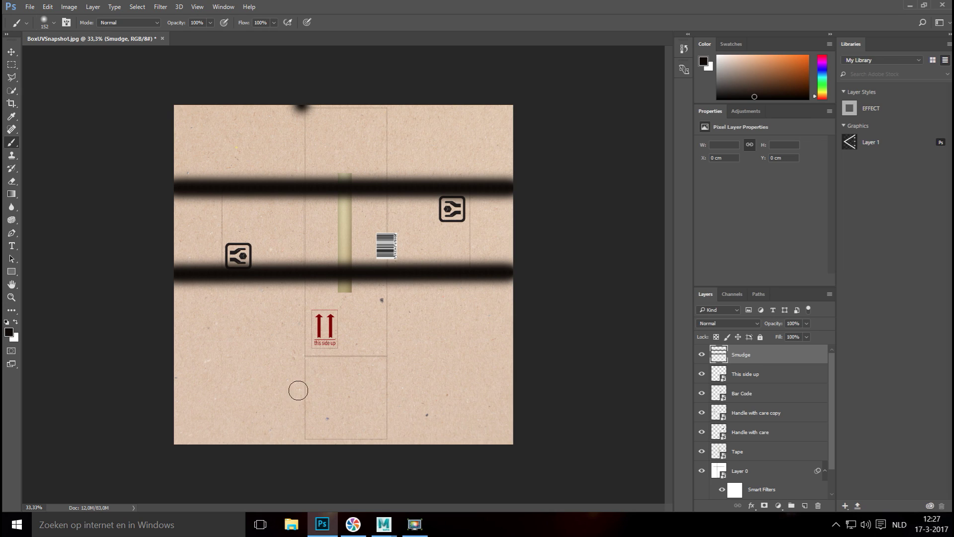
{"action": "left_click", "coordinate": [305, 440], "text": "shift"}
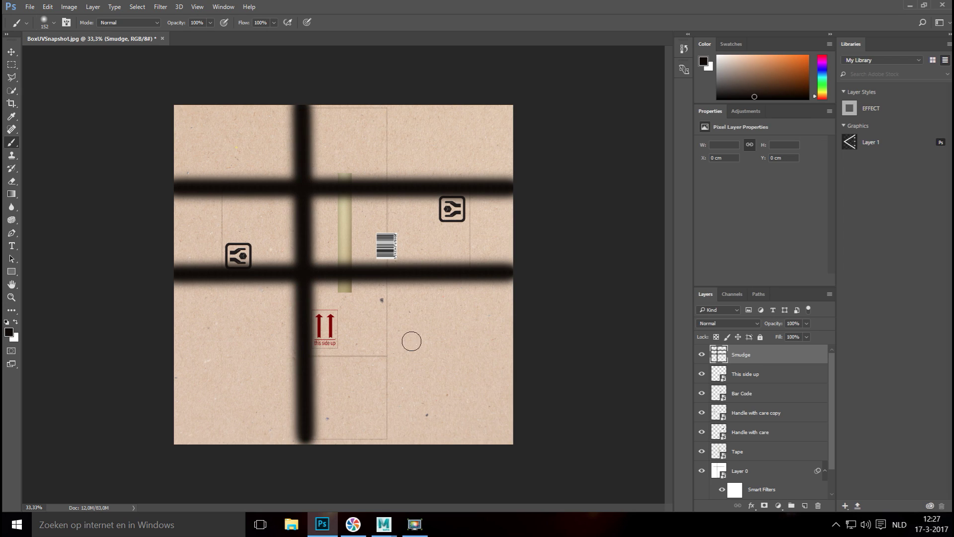
{"action": "left_click", "coordinate": [386, 105]}
{"action": "left_click", "coordinate": [387, 441], "text": "shift"}
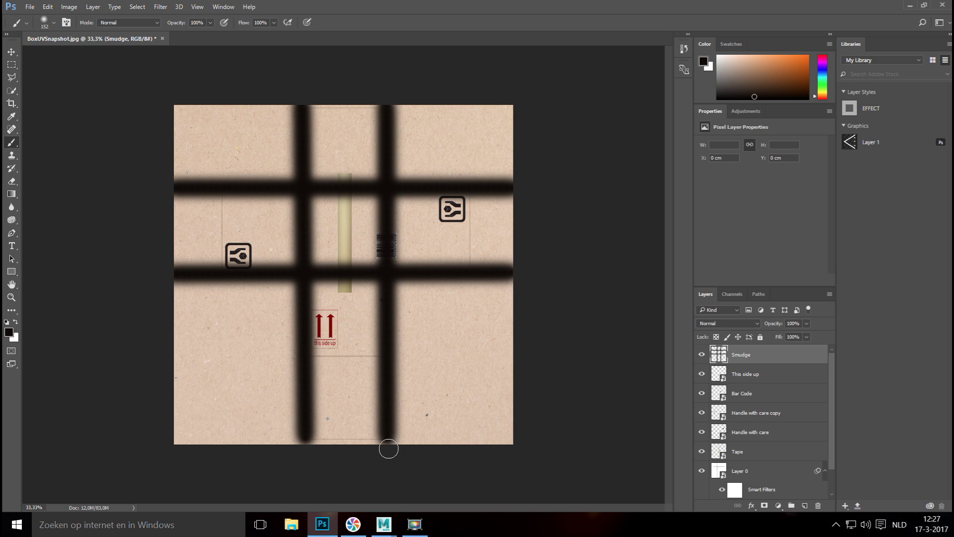
Paint straight black strokes along the canvas's bottom and top edges and across the fold below the This side up label
{"action": "left_click", "coordinate": [511, 443]}
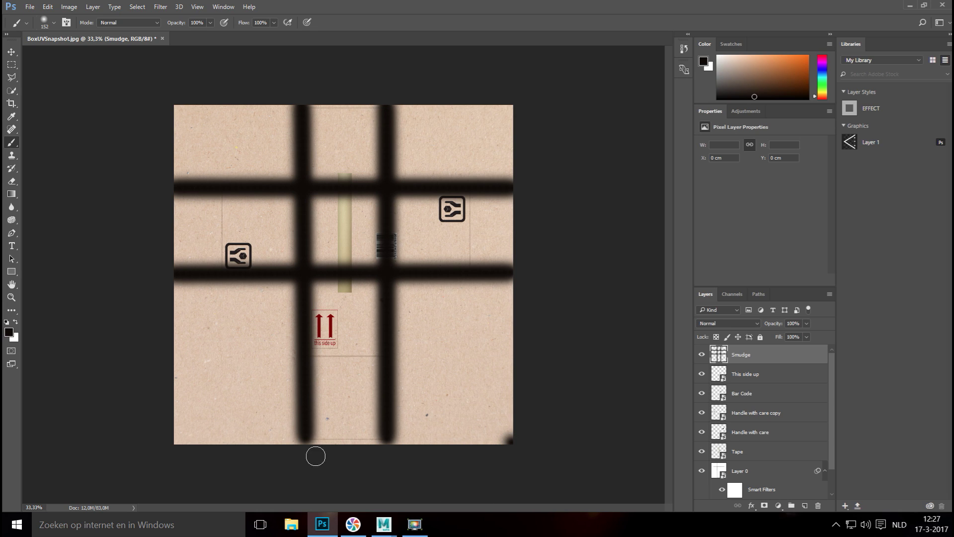
{"action": "left_click", "coordinate": [176, 442], "text": "shift"}
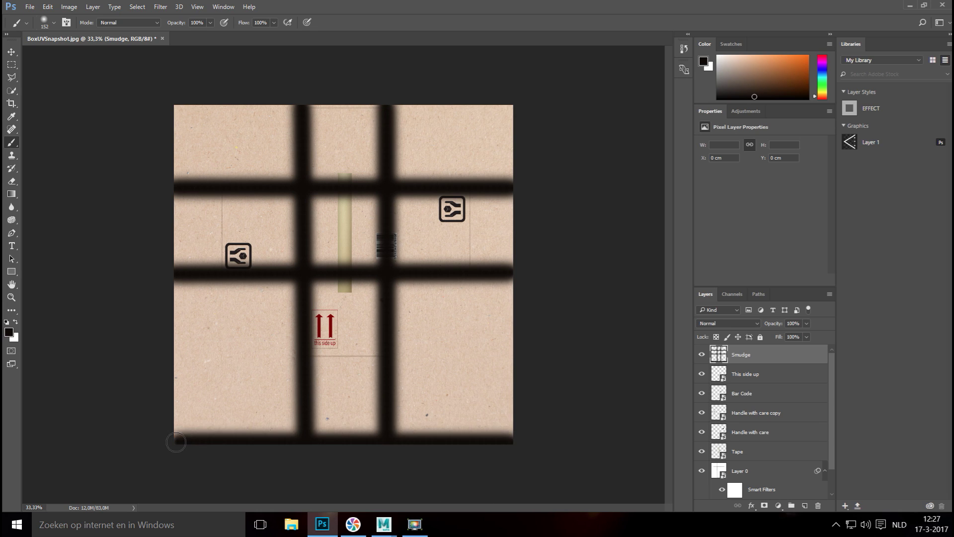
{"action": "left_click", "coordinate": [179, 105]}
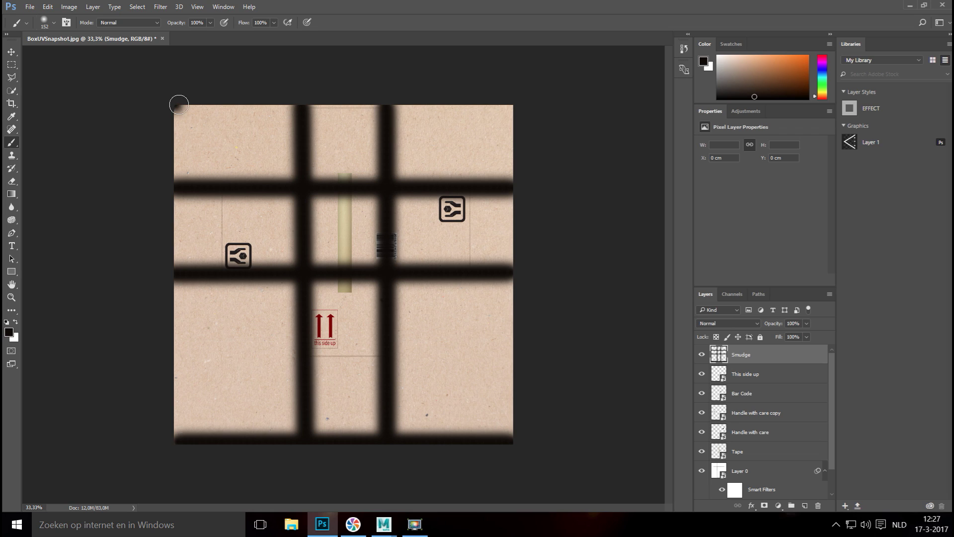
{"action": "left_click", "coordinate": [515, 105], "text": "shift"}
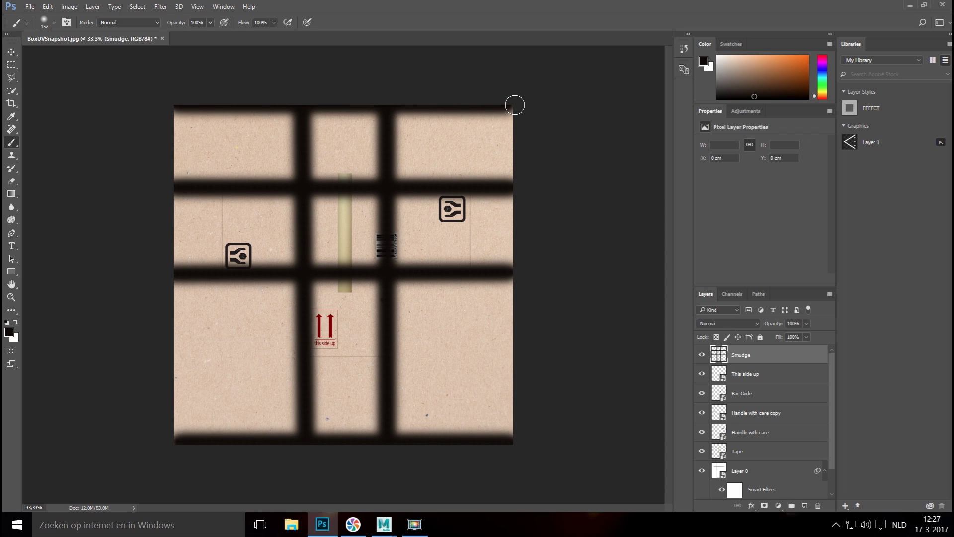
{"action": "left_click", "coordinate": [175, 357]}
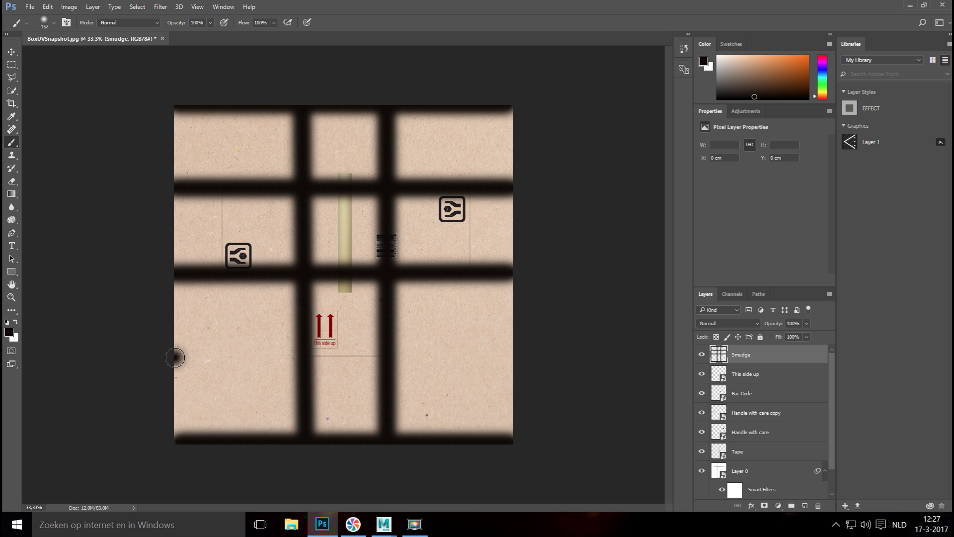
{"action": "left_click", "coordinate": [514, 355], "text": "shift"}
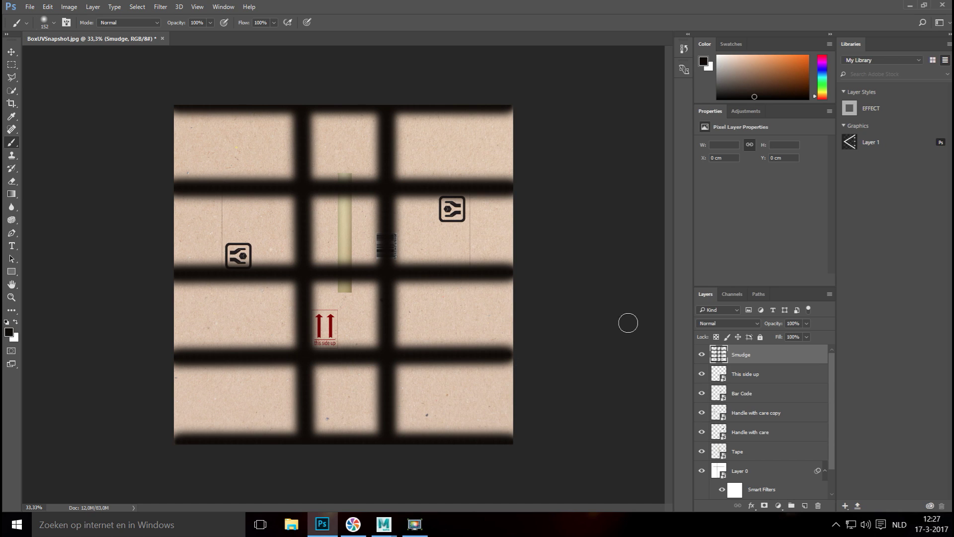
Set the Smudge layer's blend mode to Overlay and lower its opacity to 74%
{"action": "left_click", "coordinate": [729, 323]}
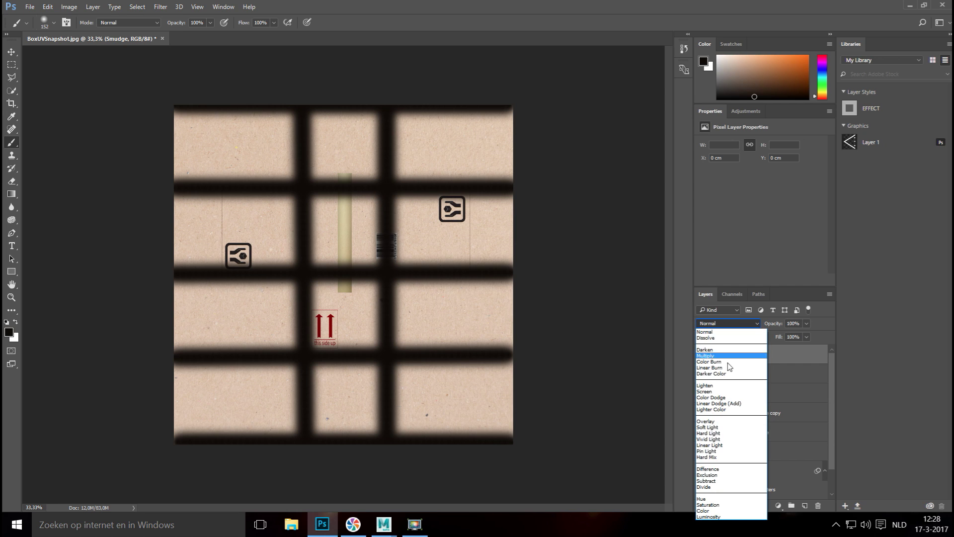
{"action": "left_click", "coordinate": [737, 421]}
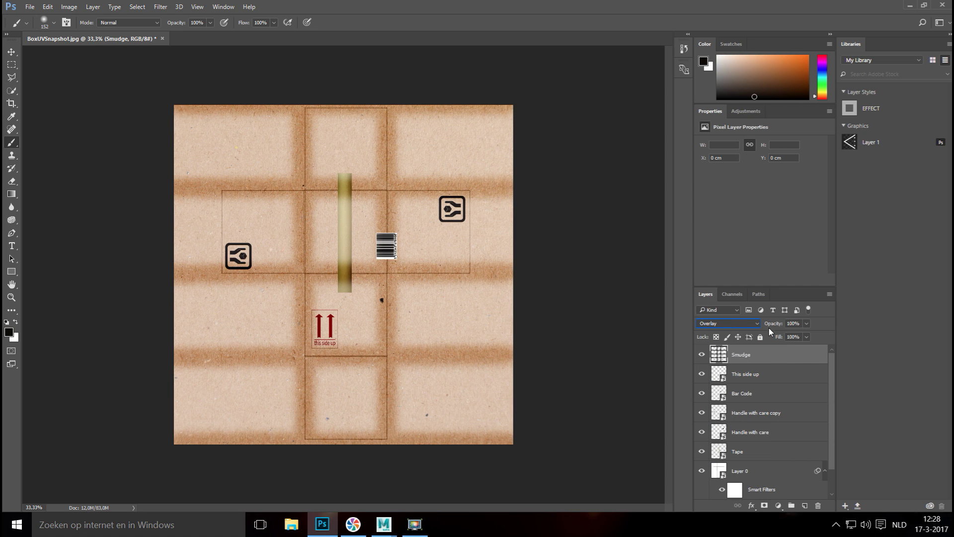
{"action": "mouse_move", "coordinate": [773, 325]}
{"action": "left_mouse_down"}
{"action": "mouse_move", "coordinate": [759, 327]}
{"action": "mouse_move", "coordinate": [765, 333]}
{"action": "left_mouse_up"}
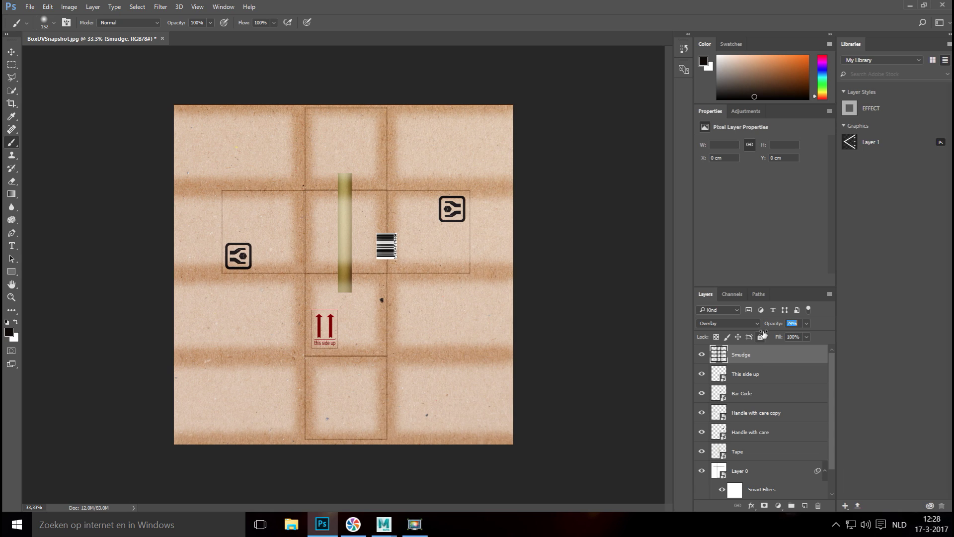
{"action": "key", "text": "shift+Tab"}
Toggle the visibility of Layer 0 repeatedly to compare the texture with and without the UV layout
{"action": "scroll", "coordinate": [749, 450], "scroll_direction": "down", "scroll_amount": 2}
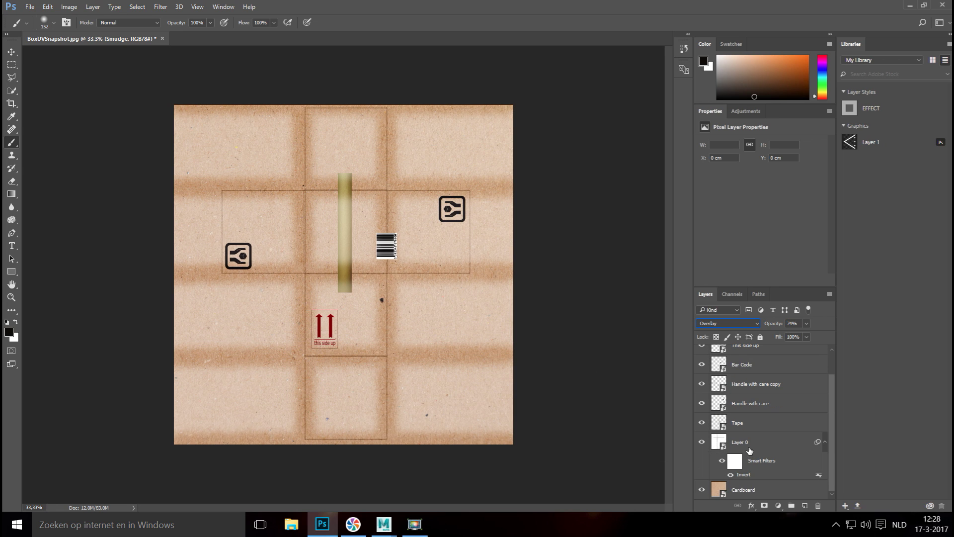
{"action": "left_click", "coordinate": [702, 441]}
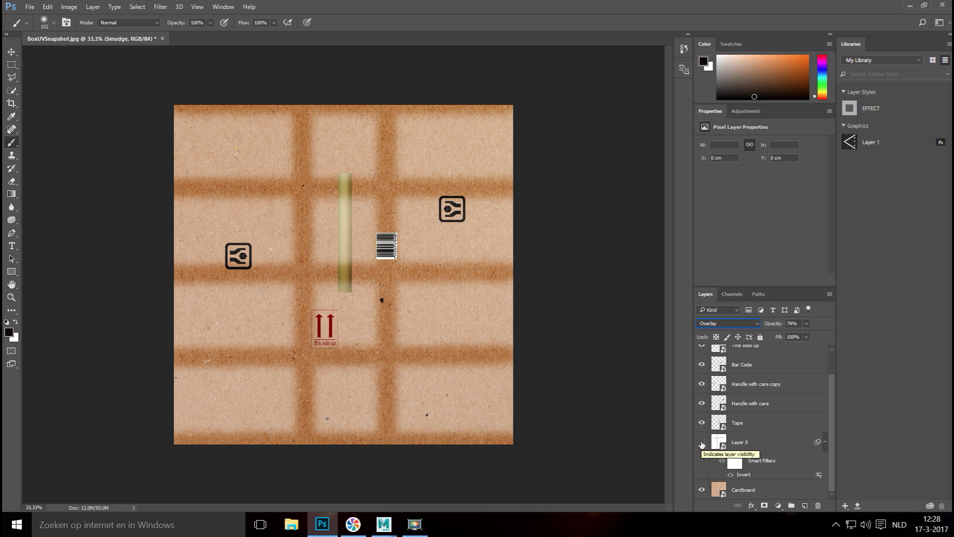
{"action": "left_click", "coordinate": [701, 443]}
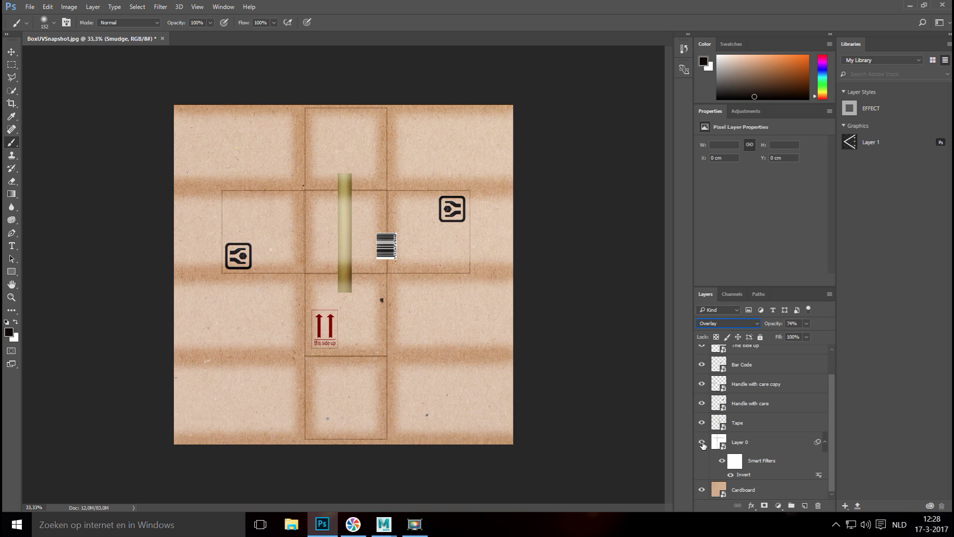
{"action": "left_click", "coordinate": [702, 442]}
{"action": "left_click", "coordinate": [702, 442]}
{"action": "left_click", "coordinate": [702, 442]}
{"action": "left_click", "coordinate": [702, 442]}
Darken the Tape layer with a Hue/Saturation adjustment, setting the lightness to -14
{"action": "left_click", "coordinate": [736, 424]}
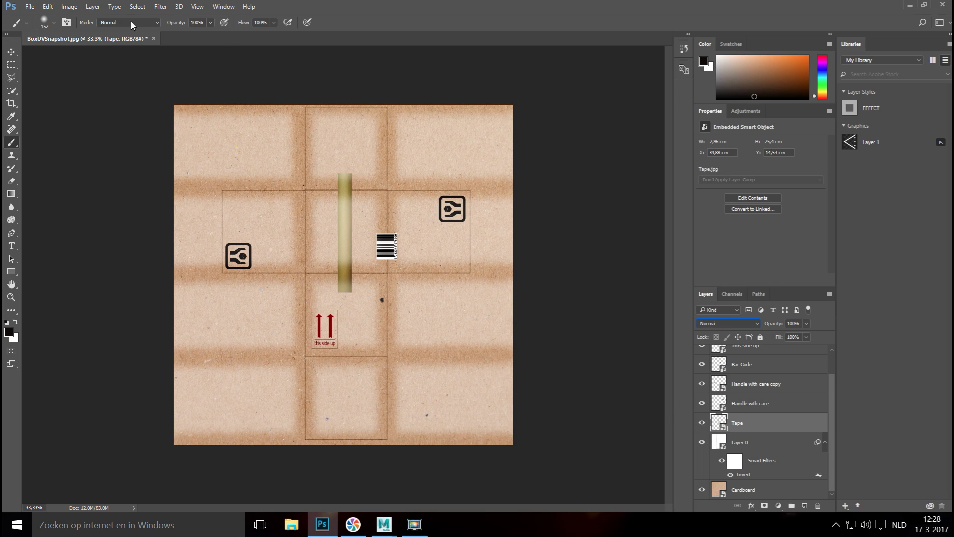
{"action": "left_click", "coordinate": [69, 7]}
{"action": "mouse_move", "coordinate": [99, 37]}
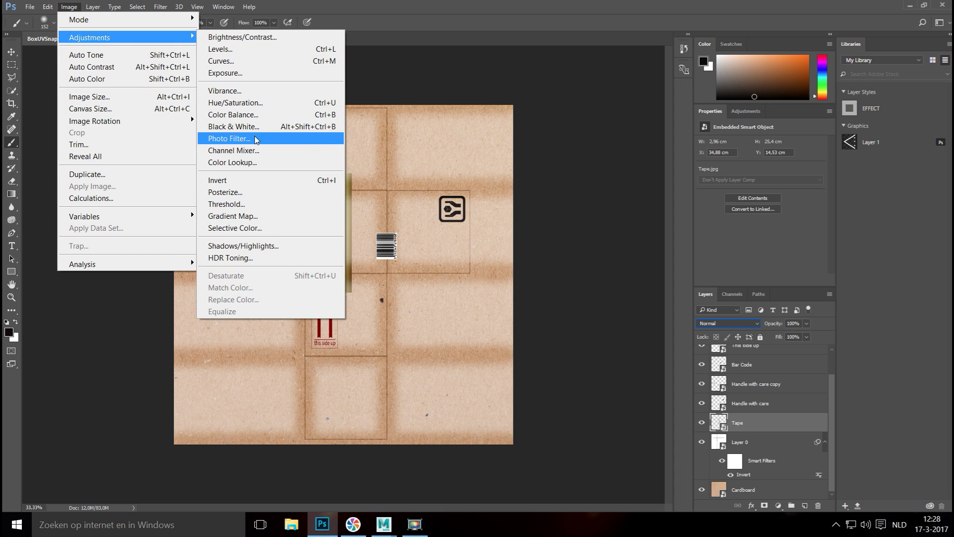
{"action": "left_click", "coordinate": [258, 104]}
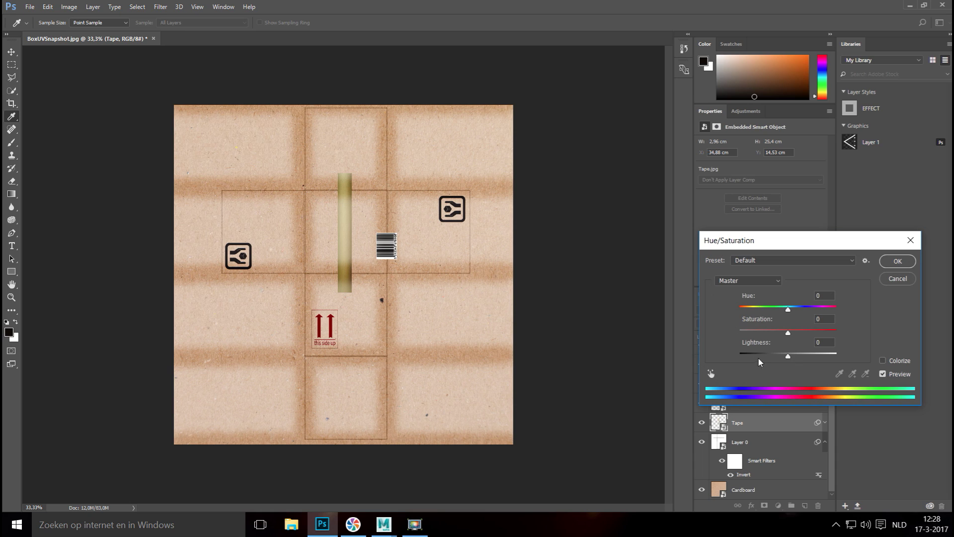
{"action": "mouse_move", "coordinate": [787, 357]}
{"action": "left_mouse_down"}
{"action": "mouse_move", "coordinate": [764, 359]}
{"action": "mouse_move", "coordinate": [783, 361]}
{"action": "left_mouse_up"}
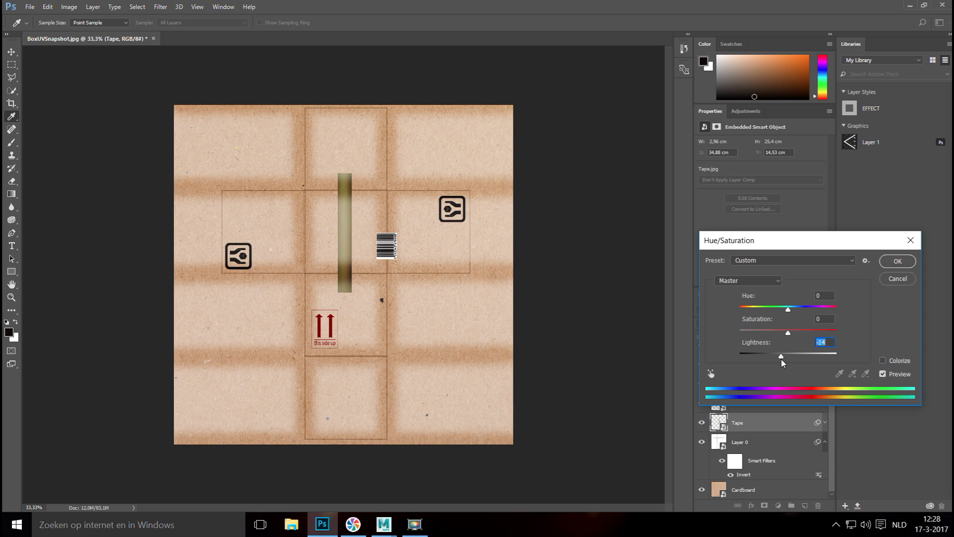
{"action": "left_click", "coordinate": [893, 262]}
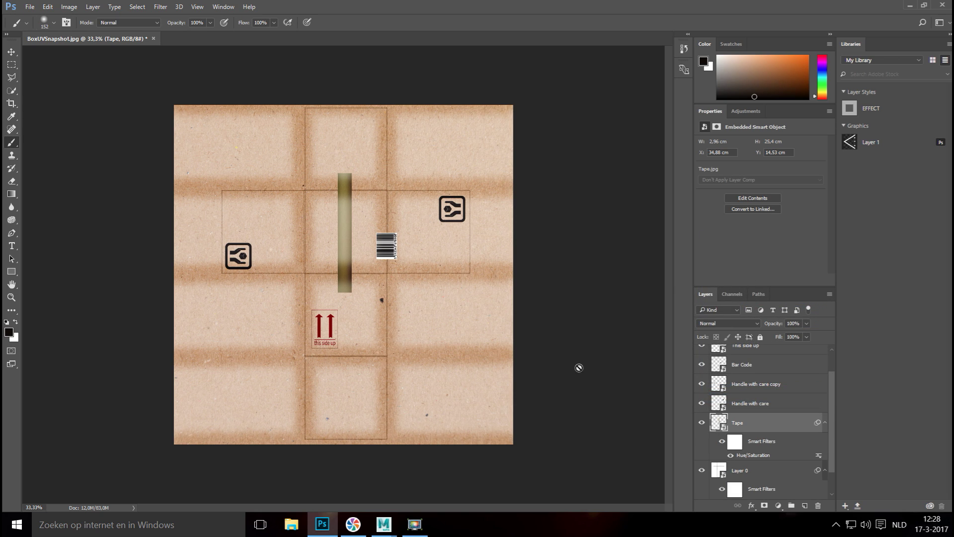
Hide Layer 0 and try to merge the layers from Tape up to Smudge
{"action": "left_click", "coordinate": [702, 471]}
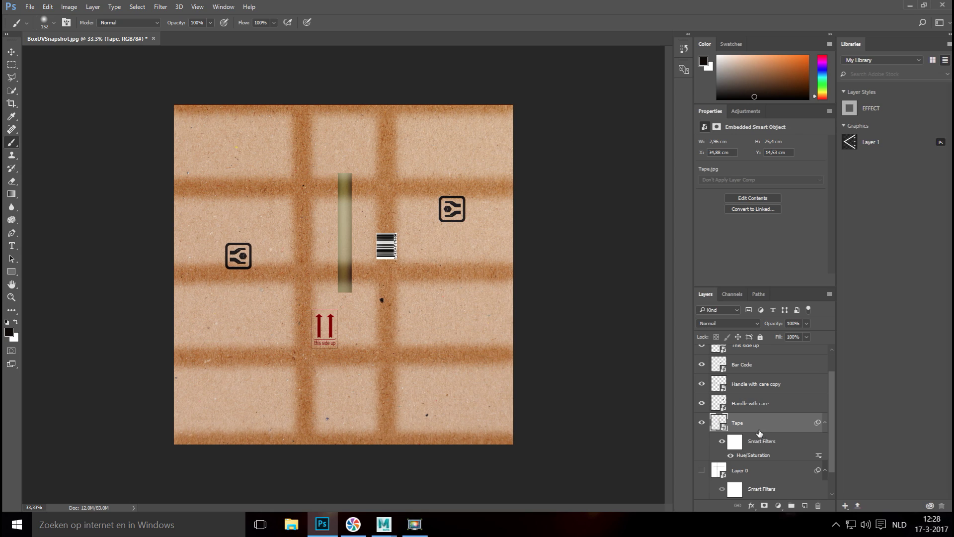
{"action": "scroll", "coordinate": [757, 428], "scroll_direction": "up", "scroll_amount": 2}
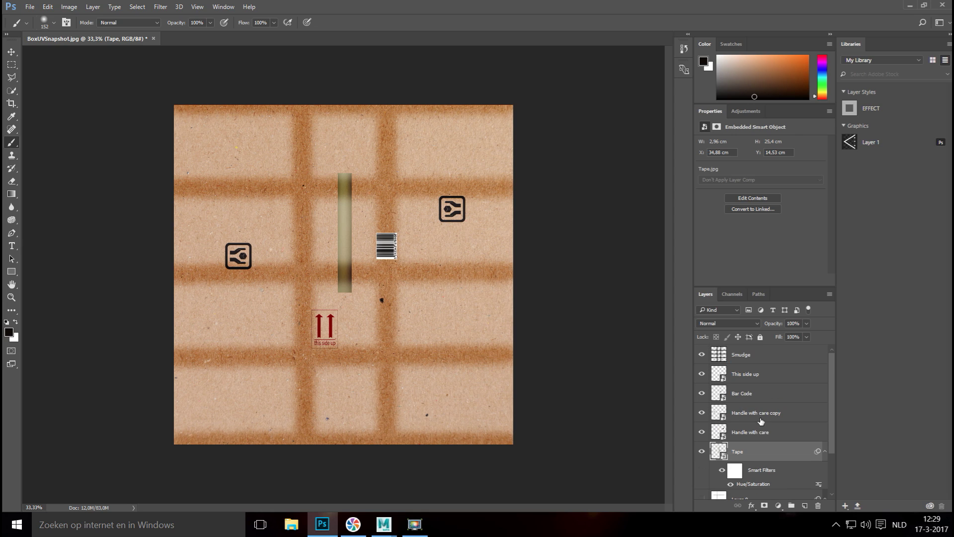
{"action": "left_click", "coordinate": [745, 355], "text": "shift"}
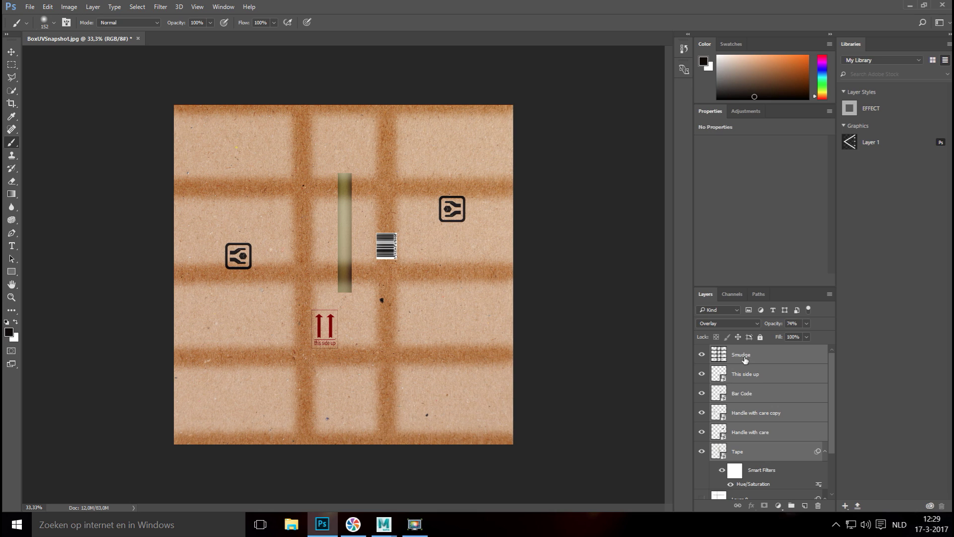
{"action": "right_click", "coordinate": [743, 357]}
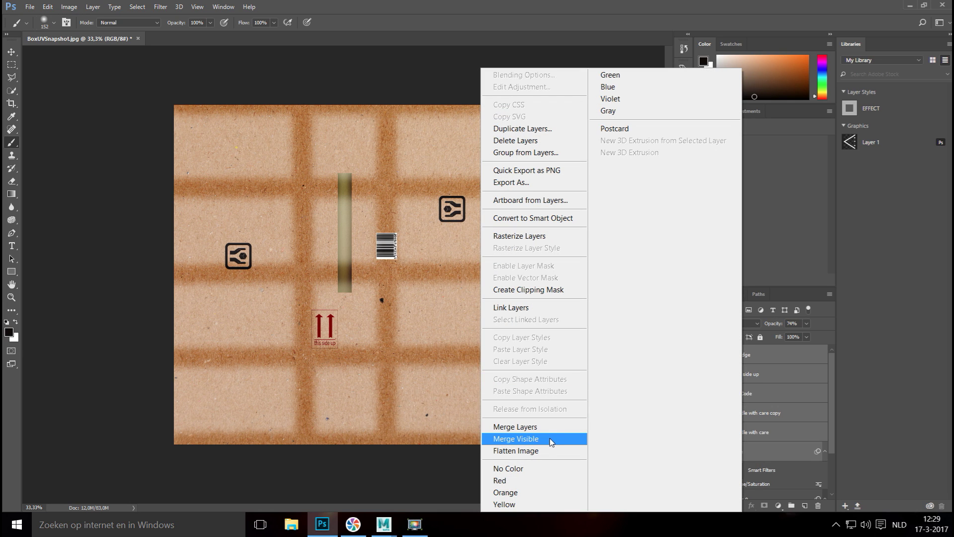
{"action": "left_click", "coordinate": [515, 426]}
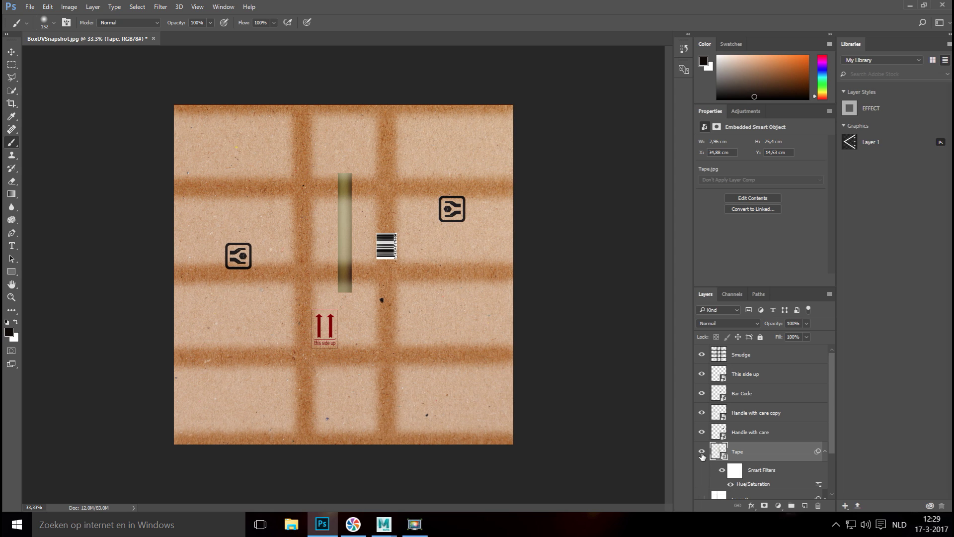
Delete the UV snapshot layer, Layer 0, from the document
{"action": "scroll", "coordinate": [737, 454], "scroll_direction": "down", "scroll_amount": 3}
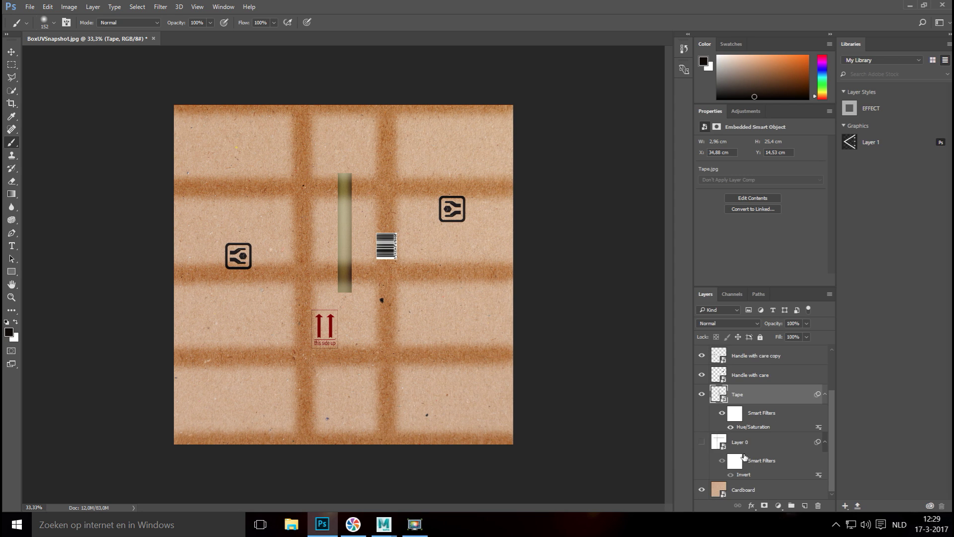
{"action": "left_click", "coordinate": [702, 442]}
{"action": "left_click", "coordinate": [702, 441]}
{"action": "left_click", "coordinate": [728, 443]}
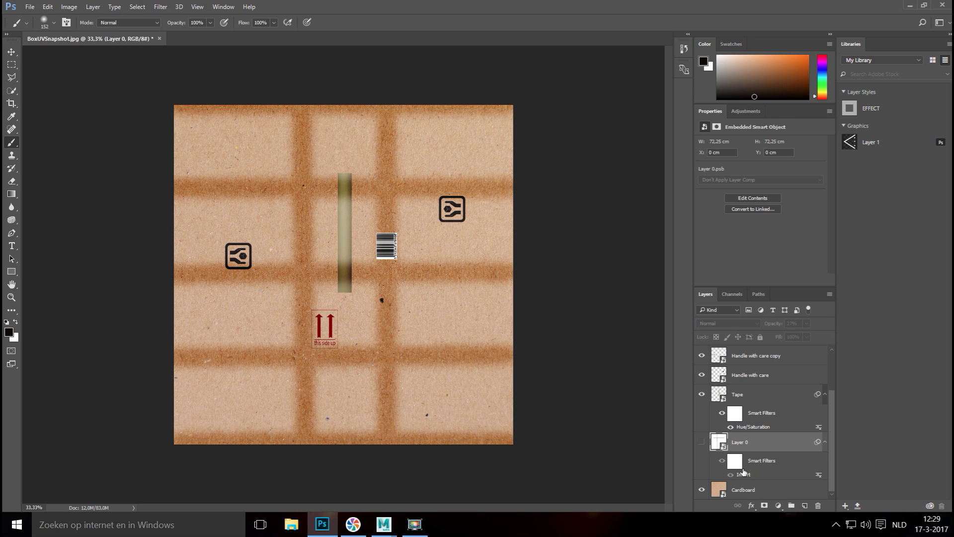
{"action": "key", "text": "Delete"}
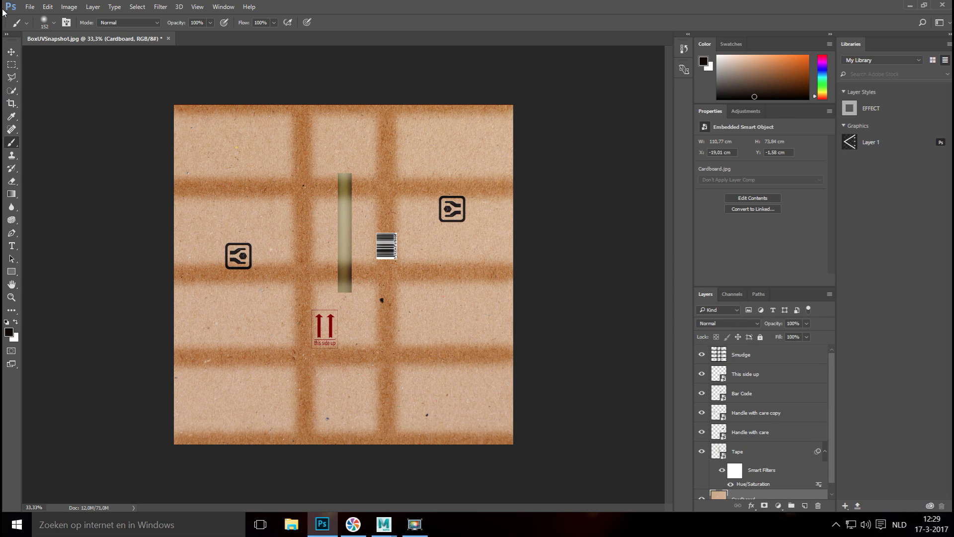
Save a JPEG copy of the texture as BoxTextureFinal in the Box Video folder, with quality 5 and the baseline standard format
{"action": "left_click", "coordinate": [30, 7]}
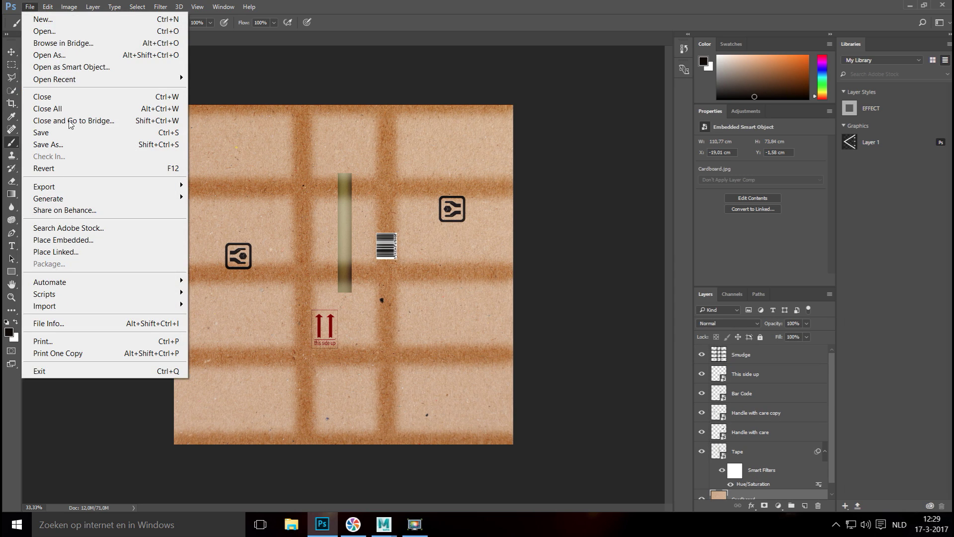
{"action": "left_click", "coordinate": [92, 145]}
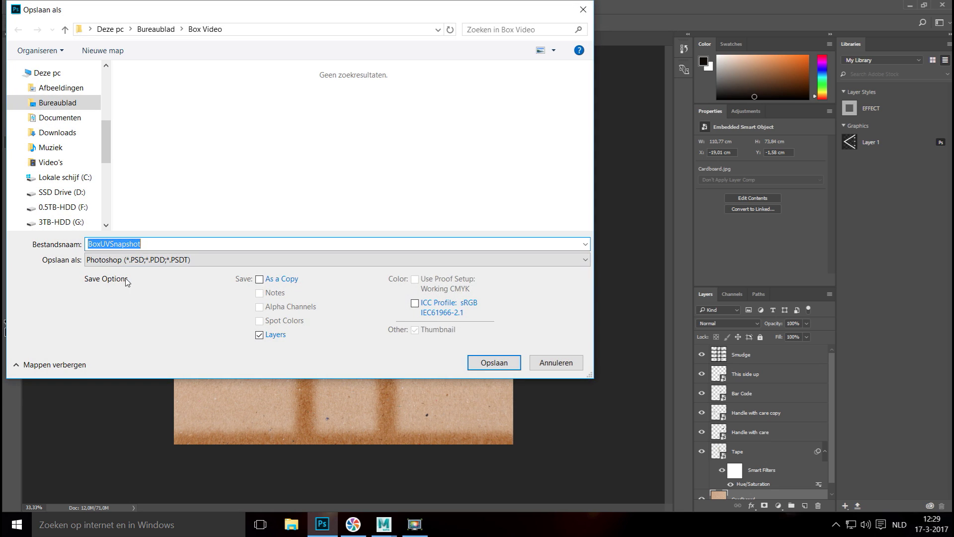
{"action": "left_click", "coordinate": [119, 263]}
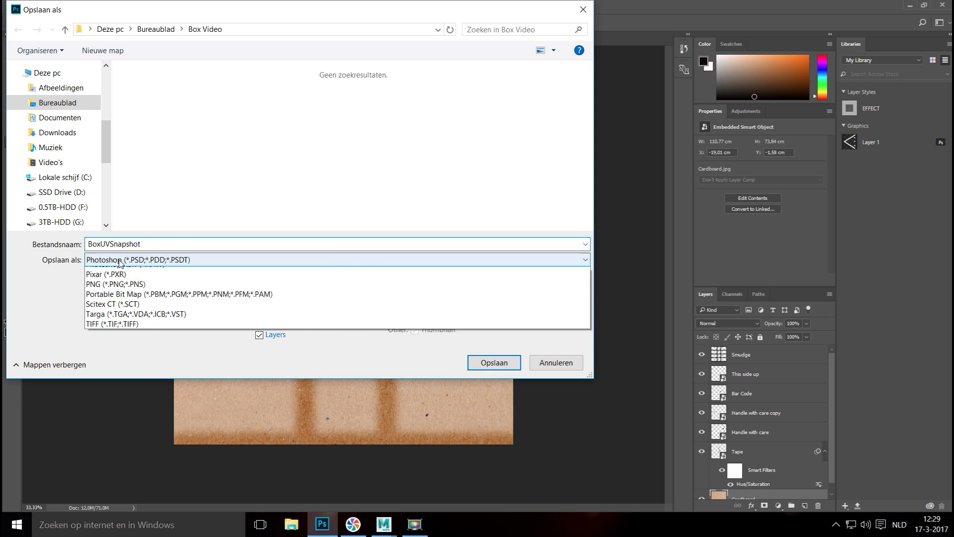
{"action": "left_click", "coordinate": [180, 362]}
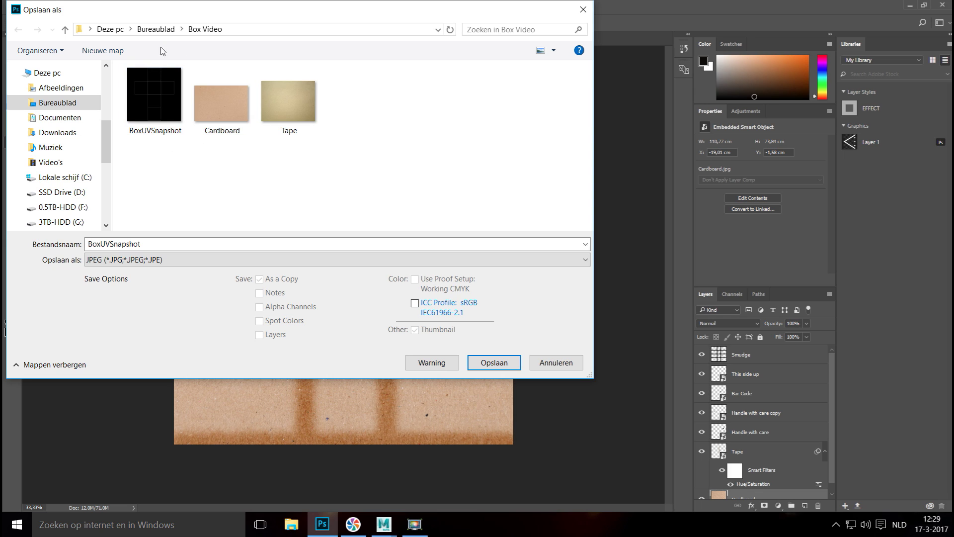
{"action": "double_click", "coordinate": [181, 242]}
{"action": "type", "text": "BoxTes"}
{"action": "type", "text": "ture"}
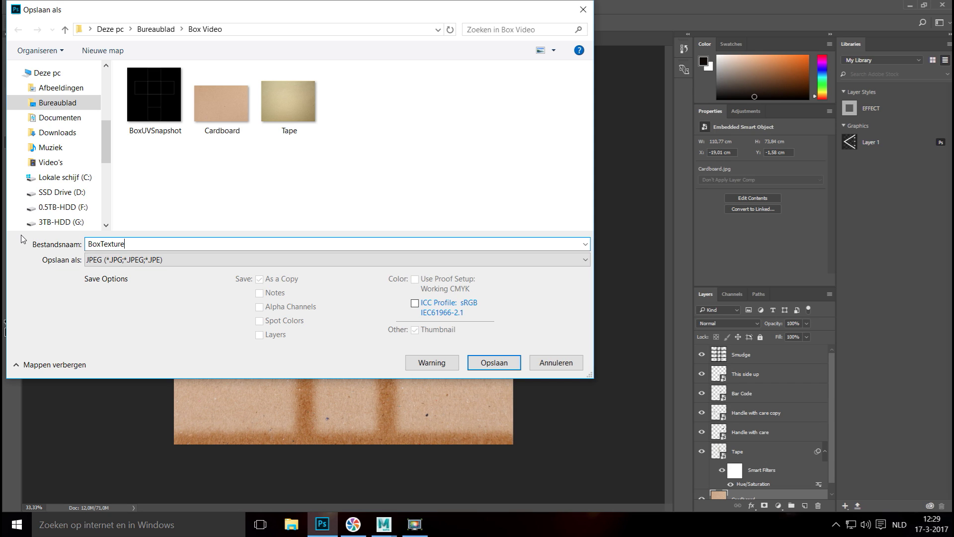
{"action": "type", "text": "Final"}
{"action": "left_click", "coordinate": [508, 362]}
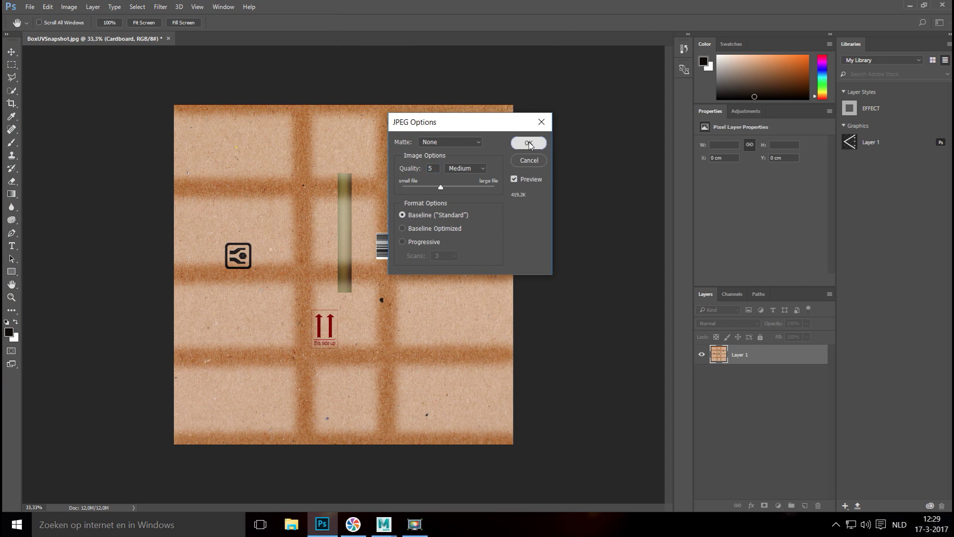
{"action": "left_click", "coordinate": [529, 144]}
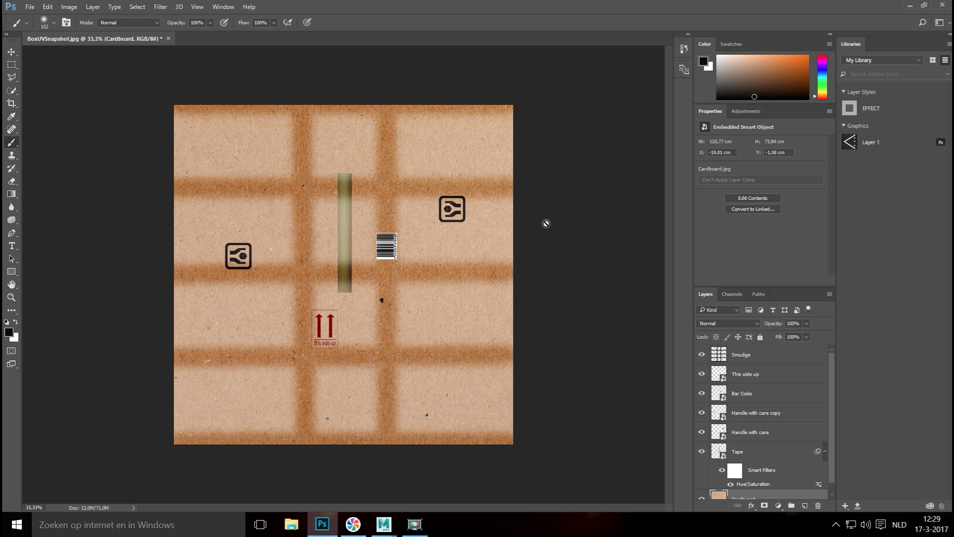
Switch to Maya, minimize the UV Editor and assign a new Lambert material to the box
{"action": "key", "text": "alt+Tab"}
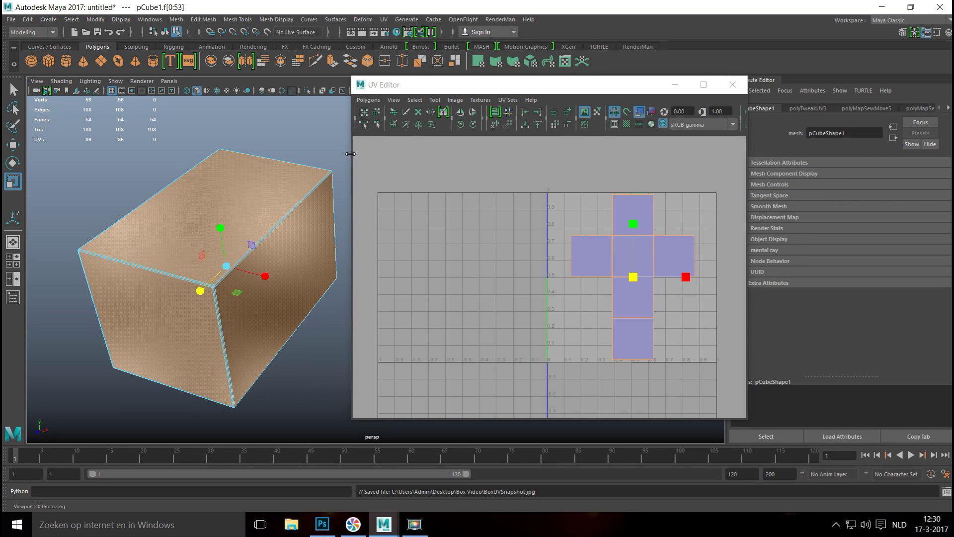
{"action": "left_click", "coordinate": [674, 84]}
{"action": "right_click_drag", "start_coordinate": [294, 198], "coordinate": [323, 437]}
{"action": "left_click", "coordinate": [411, 231]}
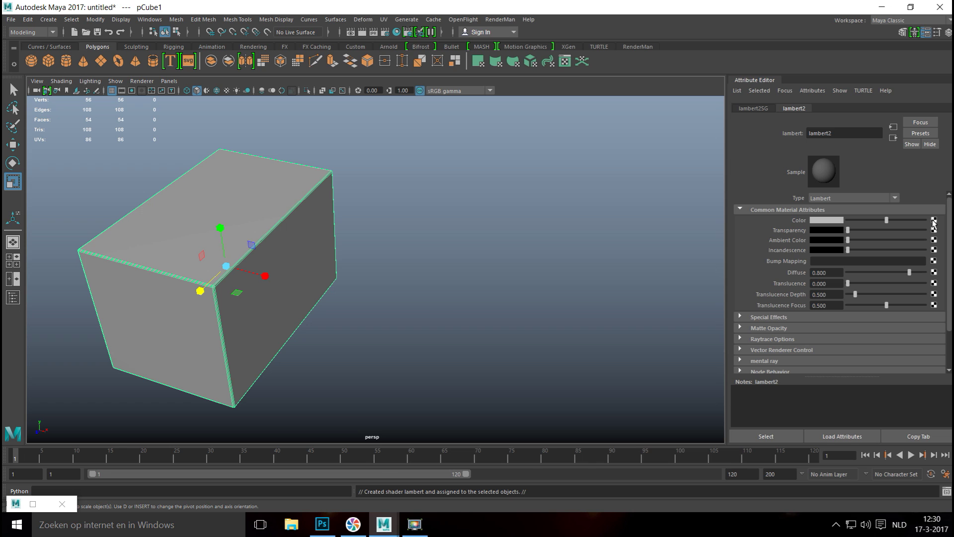
Map a File texture to the Lambert material's color and load BoxTextureFinal.jpg from the desktop's Box Video folder
{"action": "left_click", "coordinate": [933, 220]}
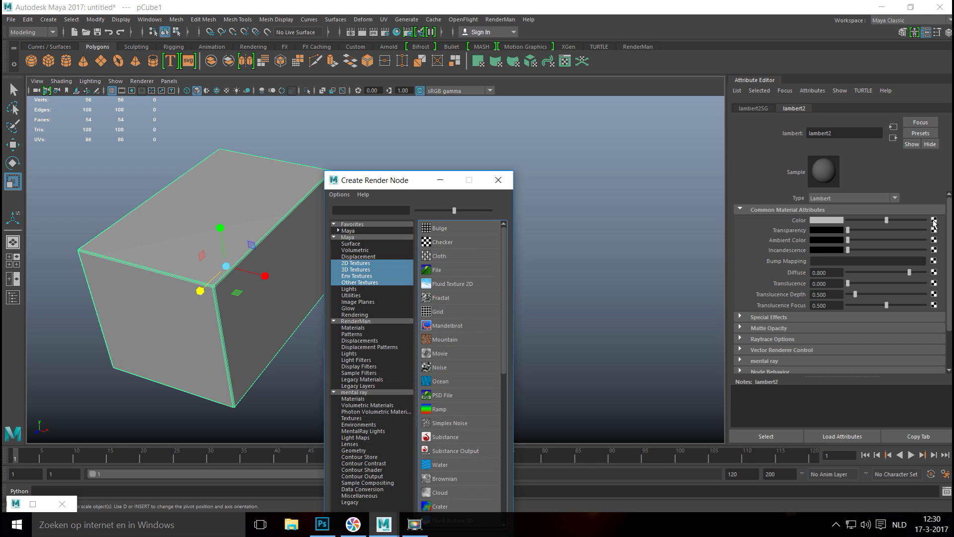
{"action": "left_click", "coordinate": [437, 270]}
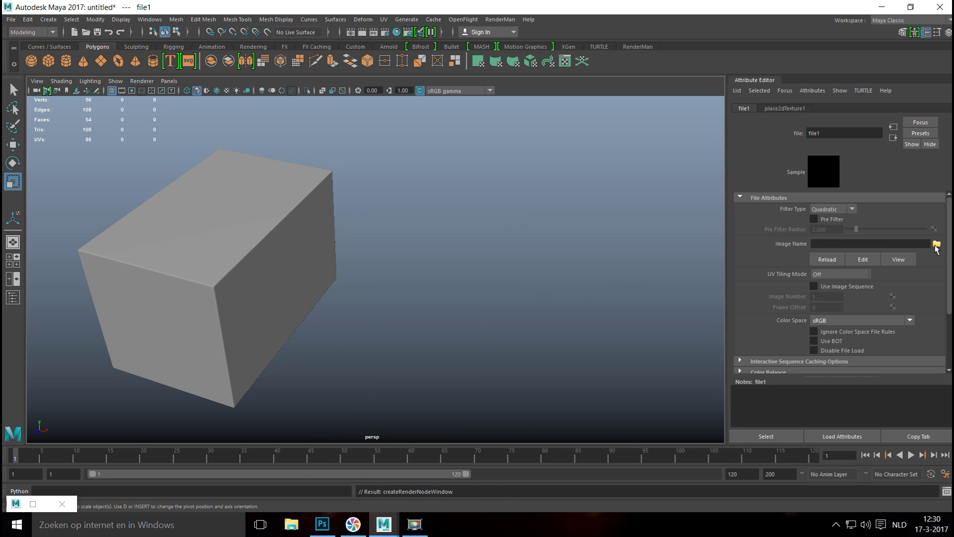
{"action": "left_click", "coordinate": [936, 243]}
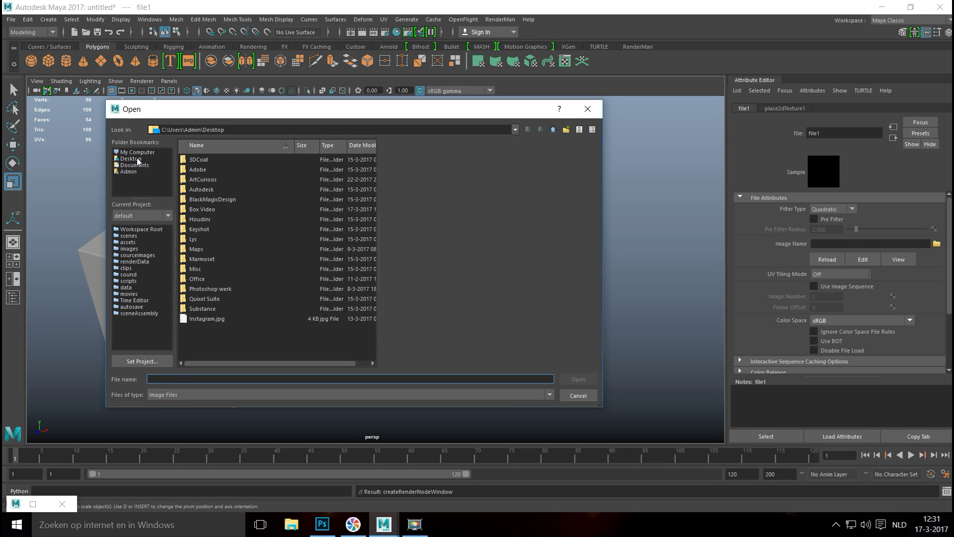
{"action": "left_click", "coordinate": [134, 159]}
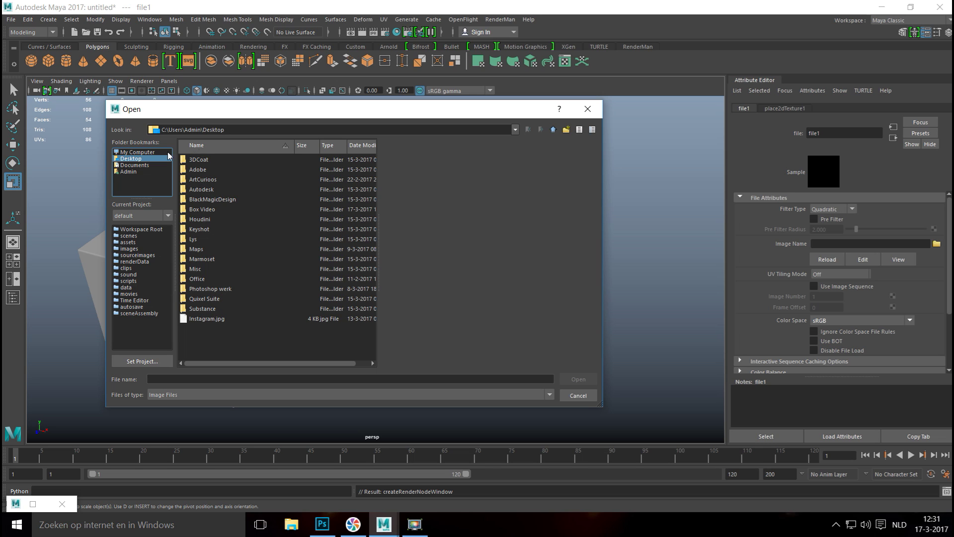
{"action": "double_click", "coordinate": [210, 210]}
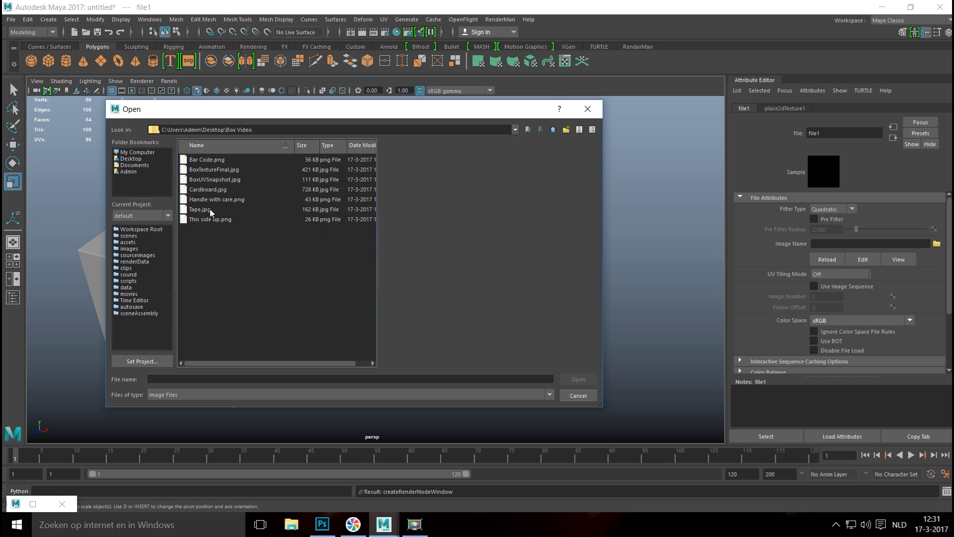
{"action": "left_click", "coordinate": [233, 170]}
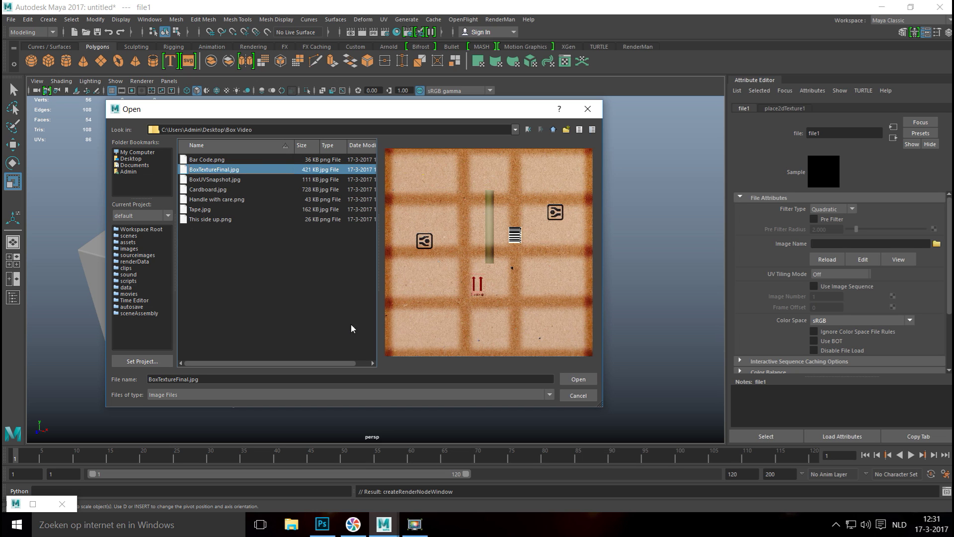
{"action": "left_click", "coordinate": [572, 381]}
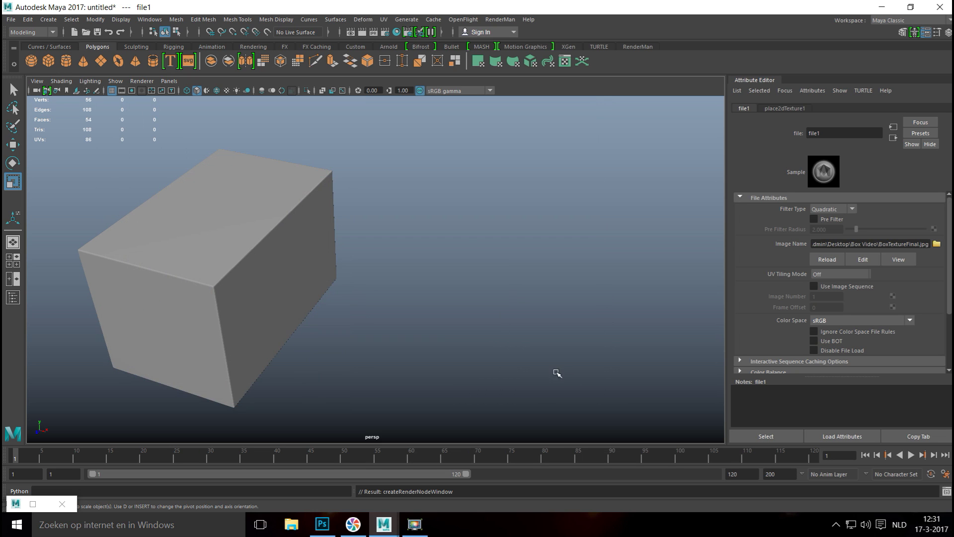
Turn on textured display in the perspective view and examine the tape, bar code and labels on the box from several angles
{"action": "left_click", "coordinate": [227, 91]}
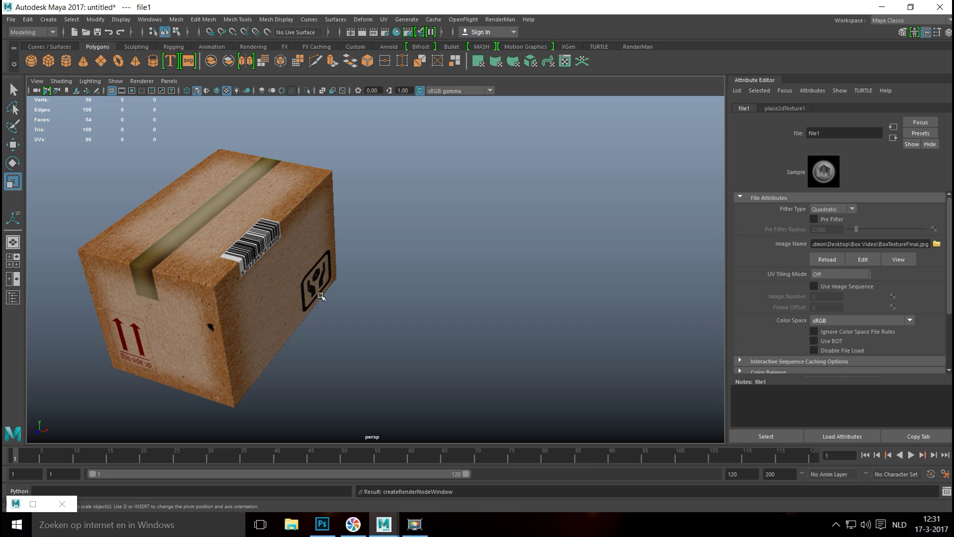
{"action": "left_click_drag", "start_coordinate": [278, 279], "coordinate": [393, 297], "text": "alt"}
{"action": "left_click_drag", "start_coordinate": [471, 345], "coordinate": [416, 372], "text": "alt"}
{"action": "left_click_drag", "start_coordinate": [360, 257], "coordinate": [406, 295], "text": "alt"}
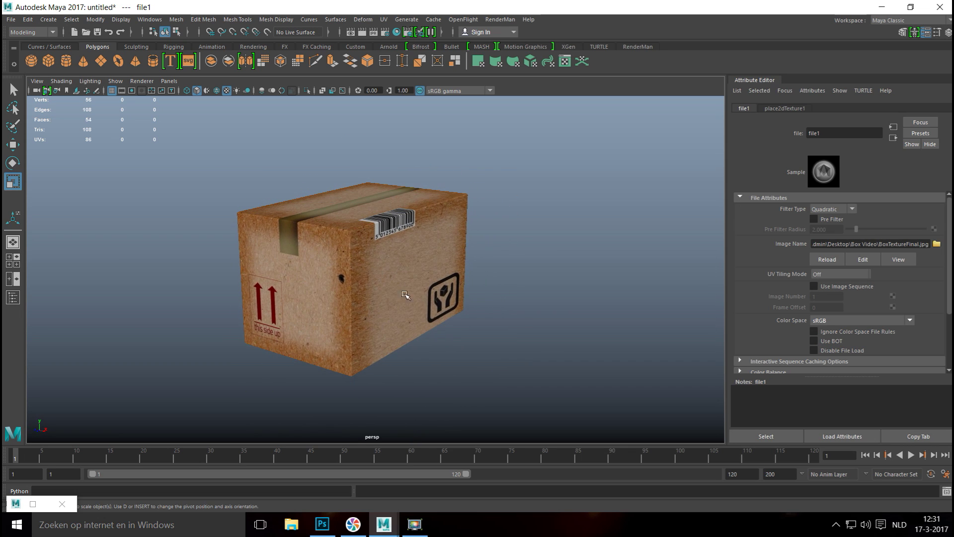
{"action": "scroll", "coordinate": [400, 313], "scroll_direction": "down", "scroll_amount": 4}
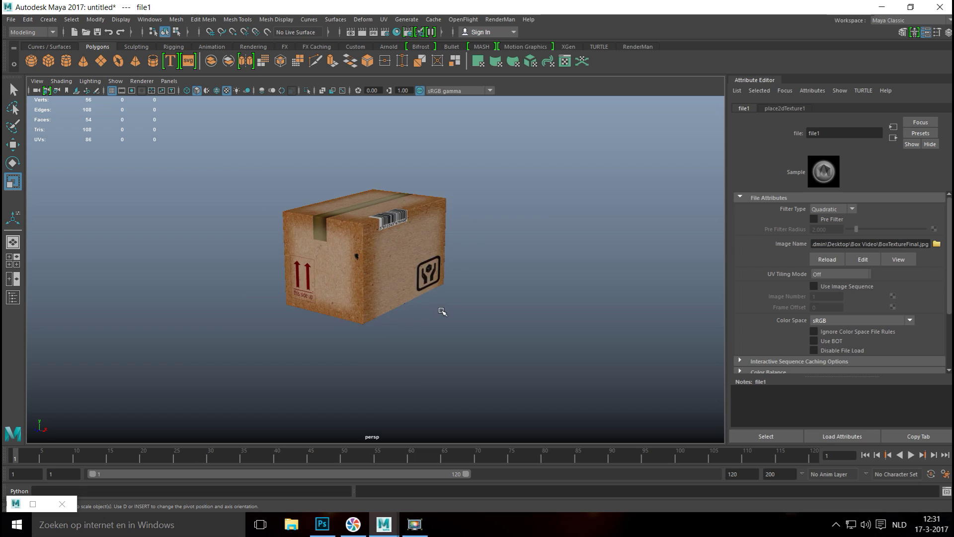
{"action": "scroll", "coordinate": [445, 314], "scroll_direction": "up", "scroll_amount": 5}
{"action": "scroll", "coordinate": [450, 323], "scroll_direction": "down", "scroll_amount": 3}
{"action": "mouse_move", "coordinate": [484, 338]}
{"action": "left_mouse_down", "text": "alt"}
{"action": "mouse_move", "coordinate": [464, 335]}
{"action": "mouse_move", "coordinate": [477, 343]}
{"action": "left_mouse_up", "text": "alt"}
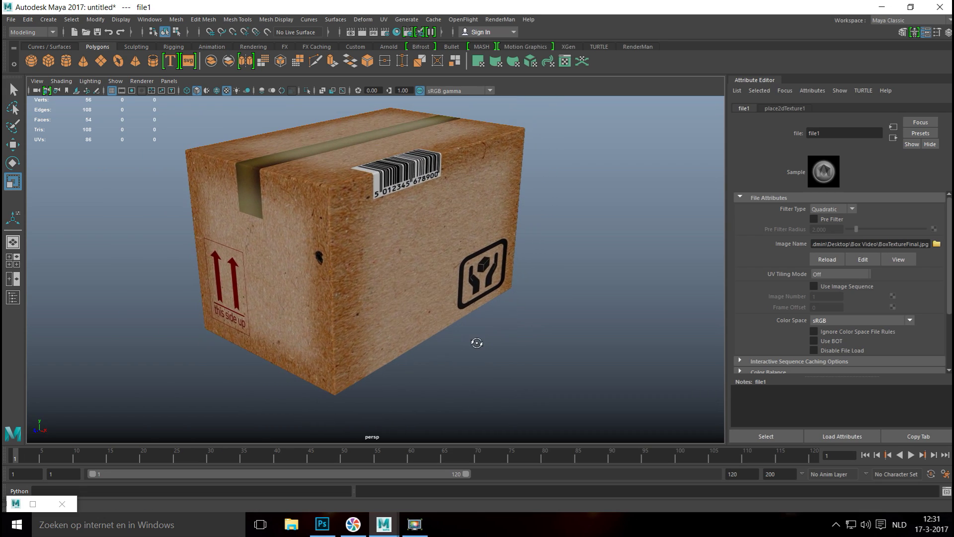